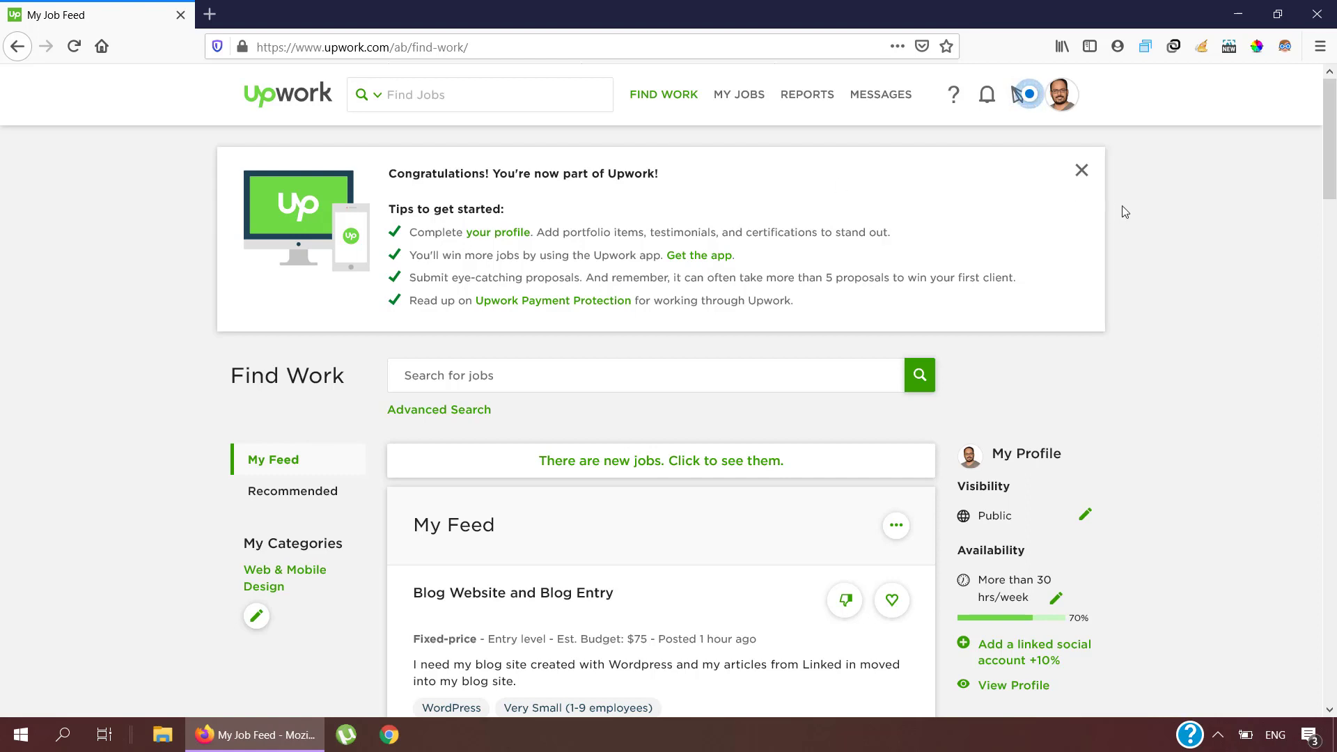
# Dismiss the getting-started tips on the job feed and open the freelancer profile in a new browser tab.
pyautogui.click(1080, 172)
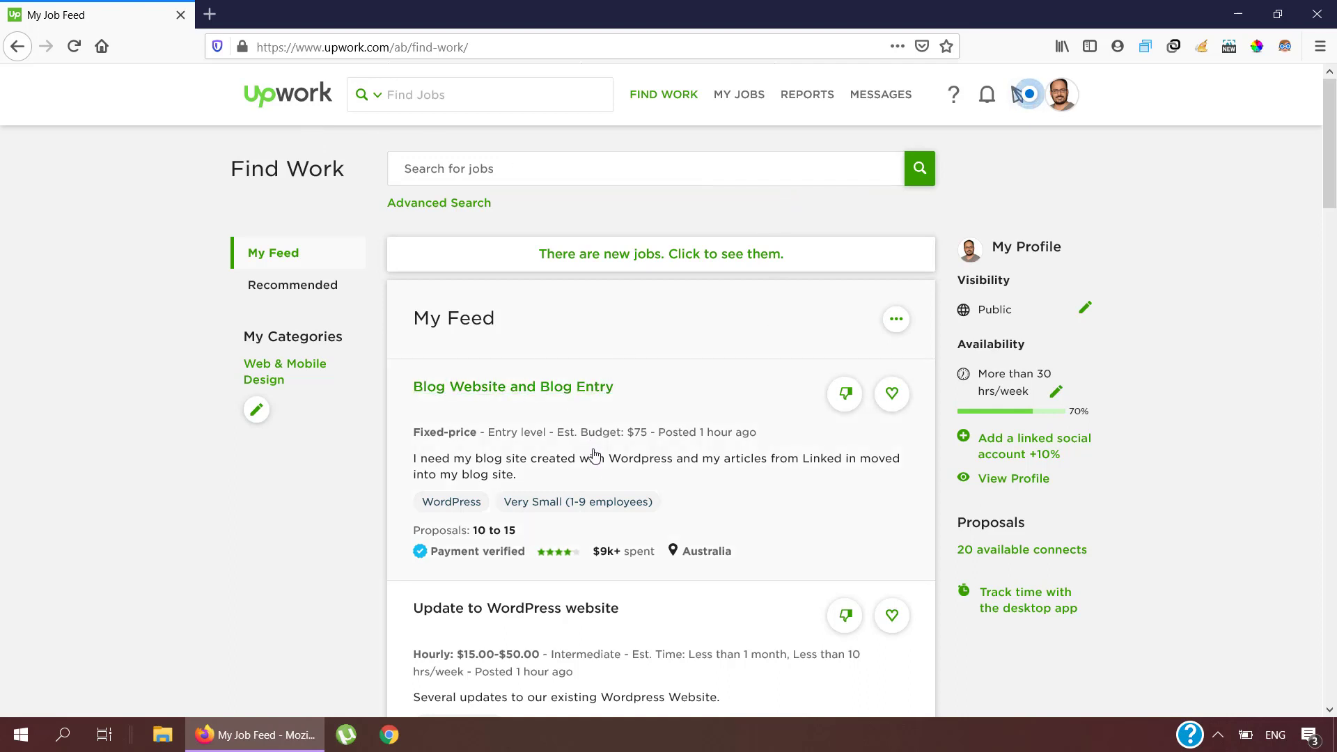
pyautogui.scroll(-3, 597, 453)
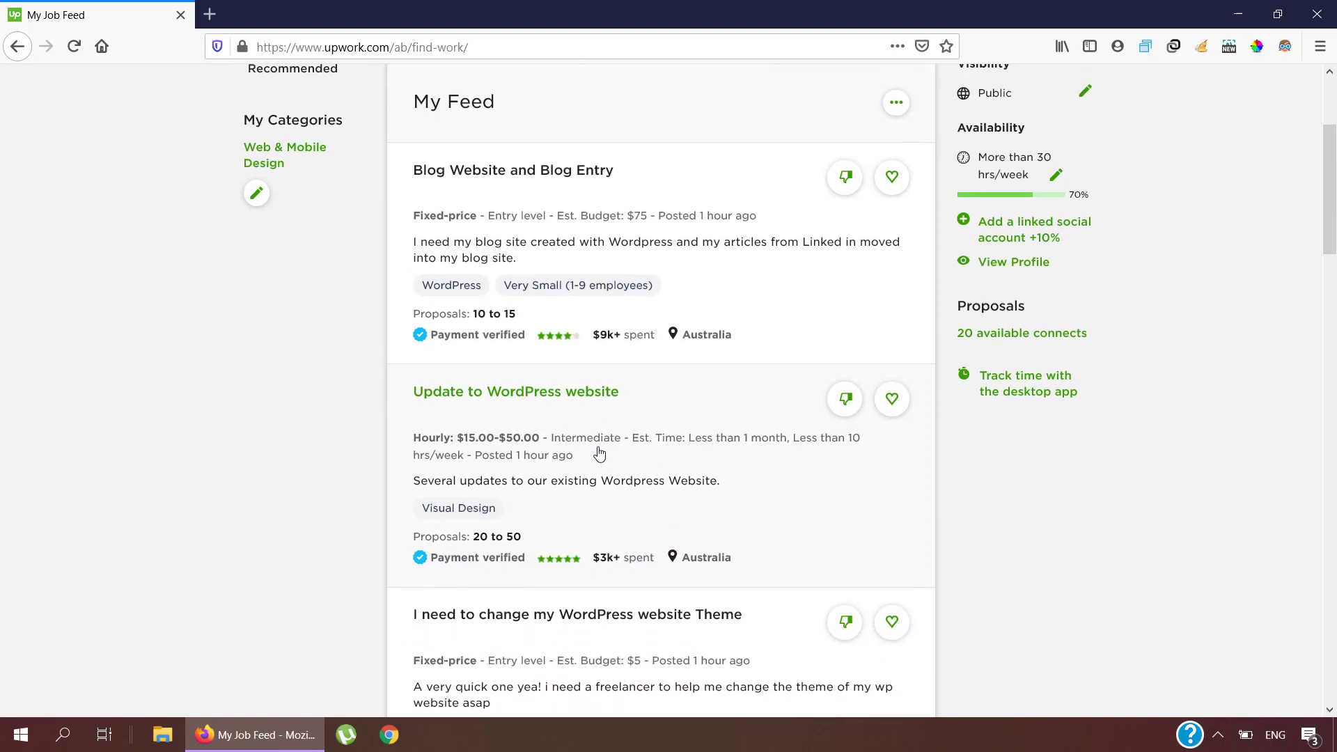
pyautogui.scroll(3, 597, 449)
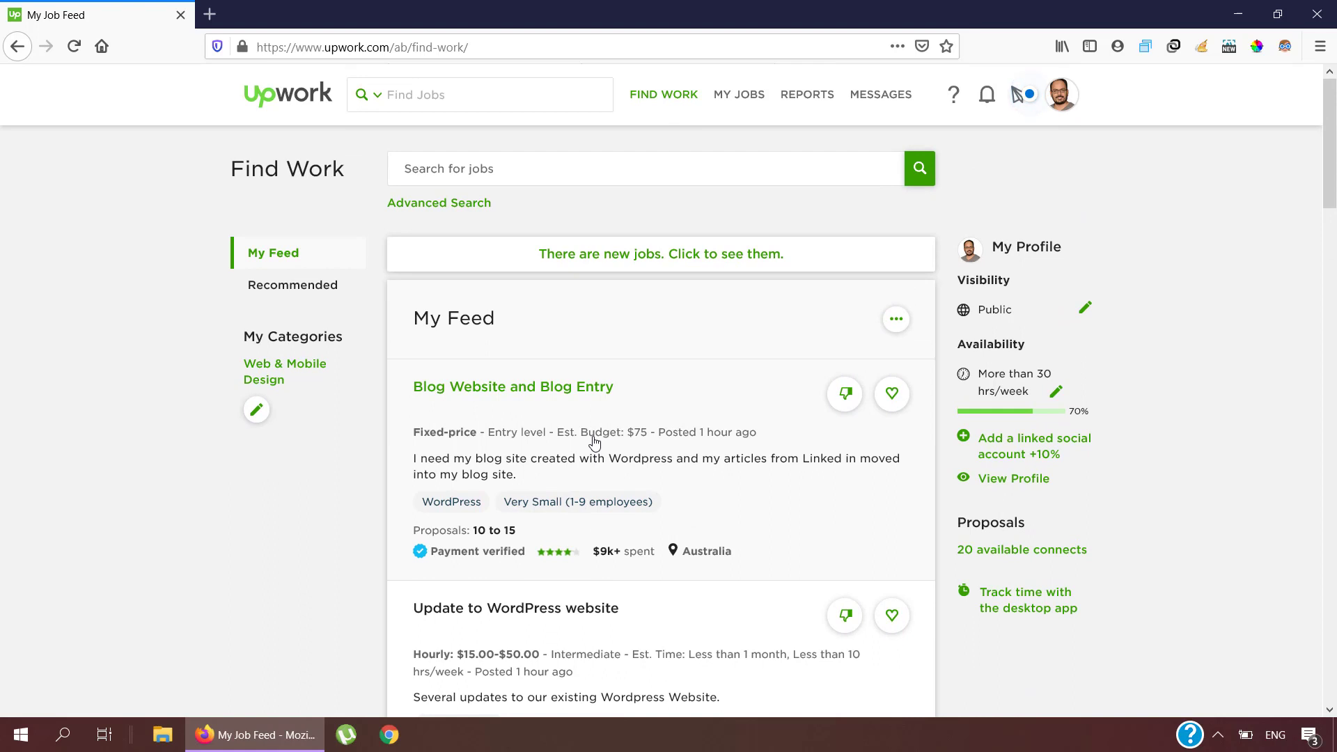
pyautogui.scroll(-1, 594, 442)
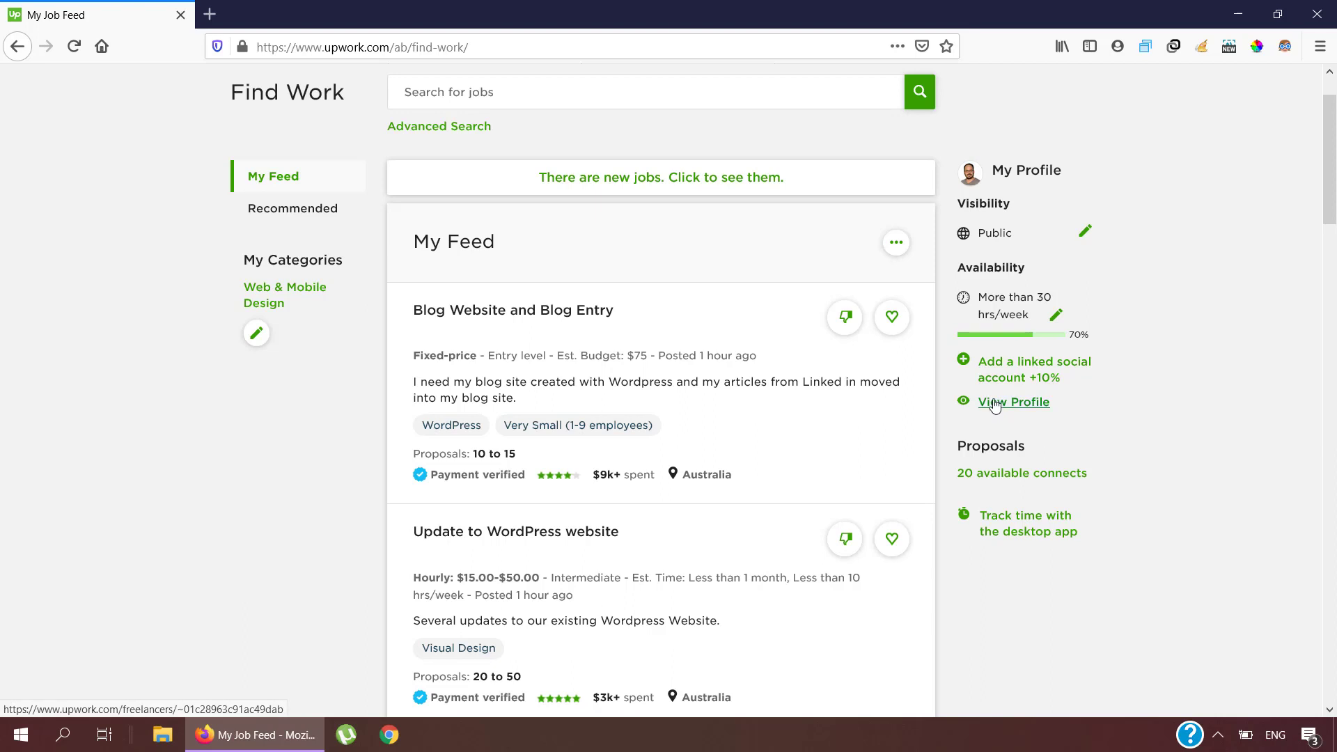
pyautogui.rightClick(1018, 407)
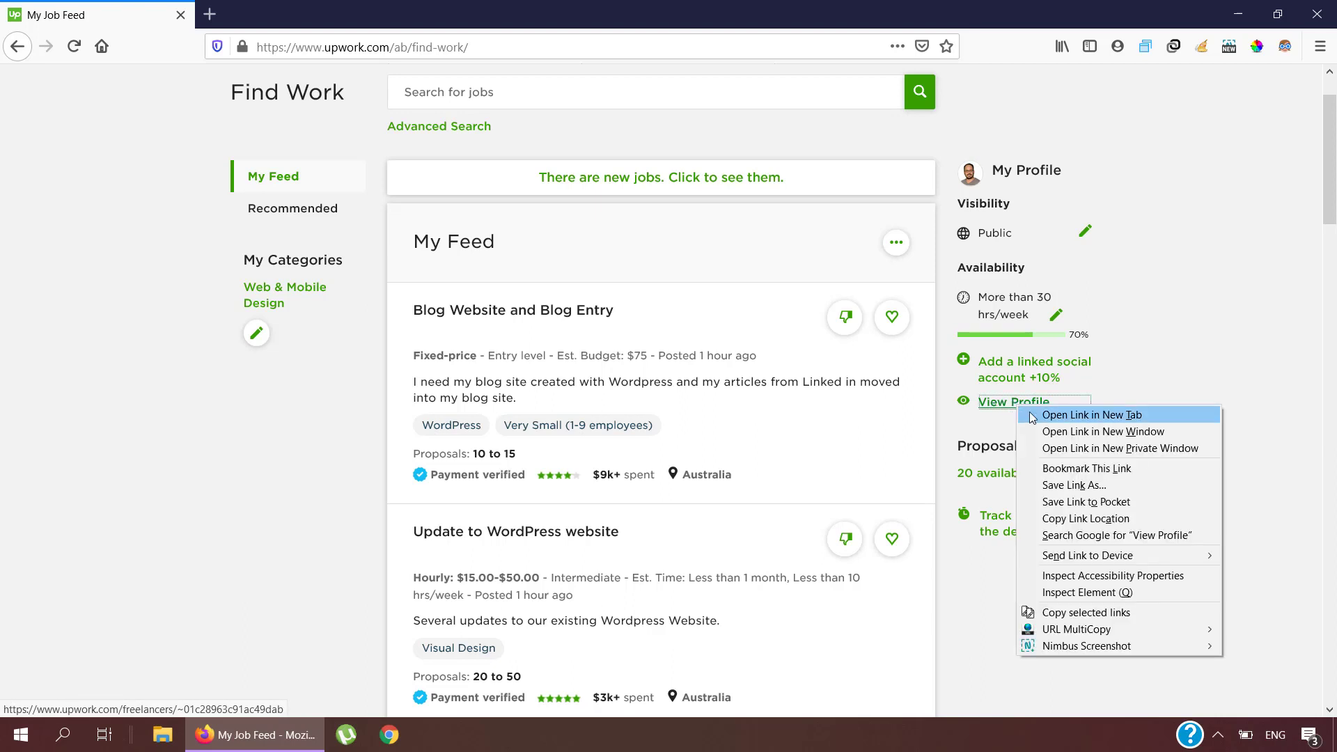
pyautogui.click(1034, 415)
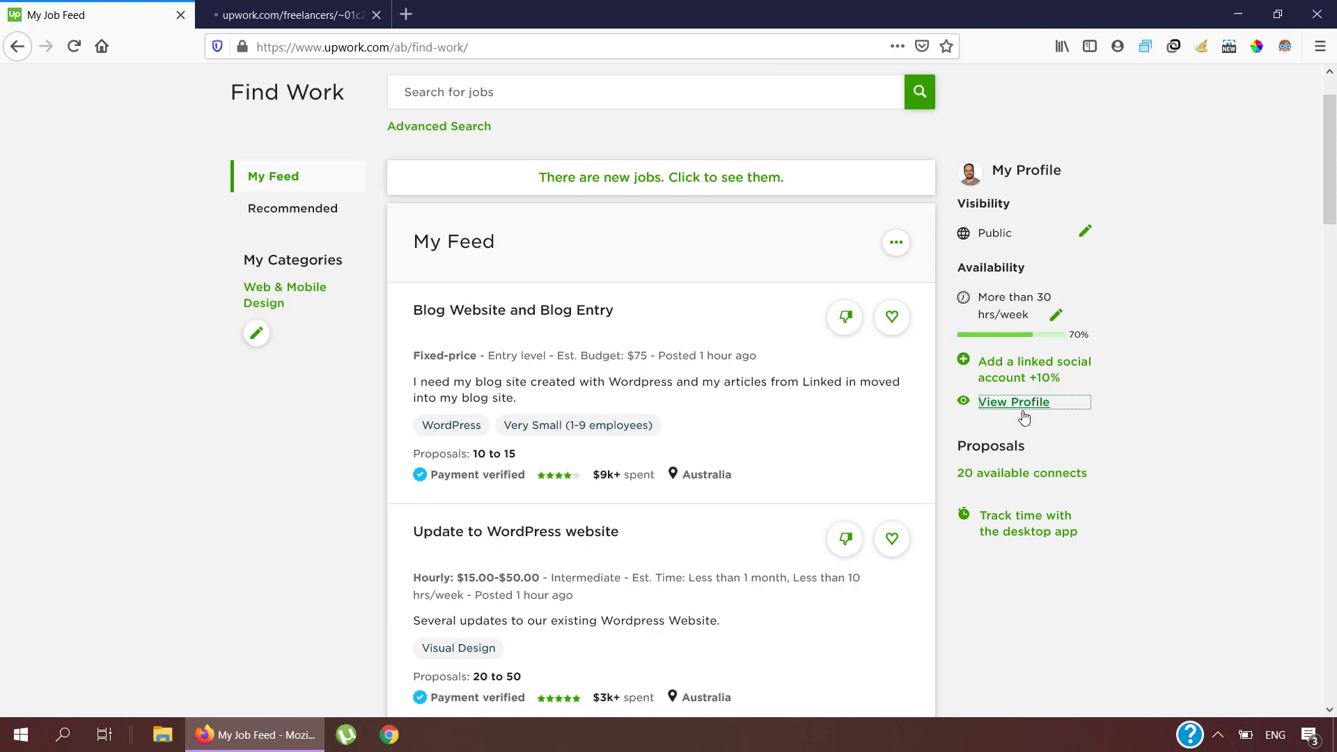
pyautogui.click(250, 14)
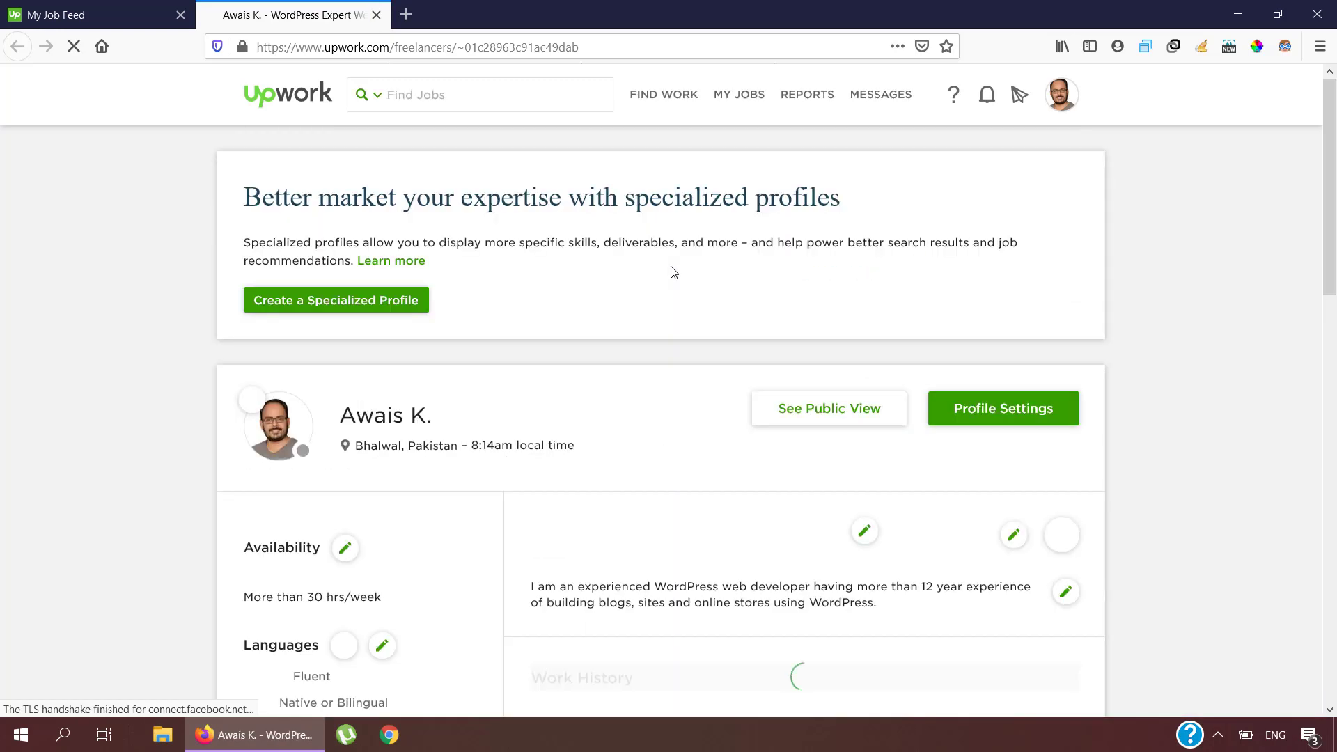
# Examine the freelancer profile's sections, from portfolio and skills through testimonials, certifications, employment history and other experiences.
pyautogui.scroll(-5, 572, 387)
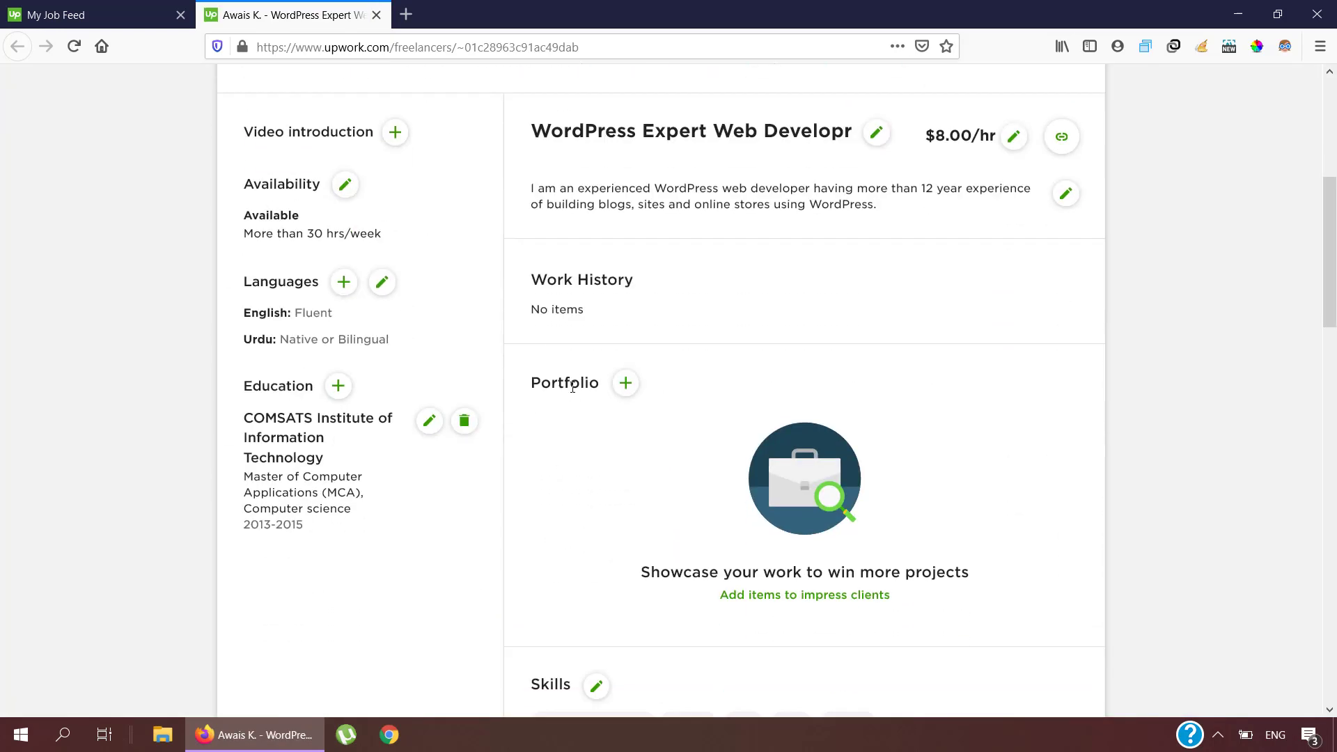
pyautogui.scroll(-5, 576, 385)
pyautogui.scroll(-3, 670, 294)
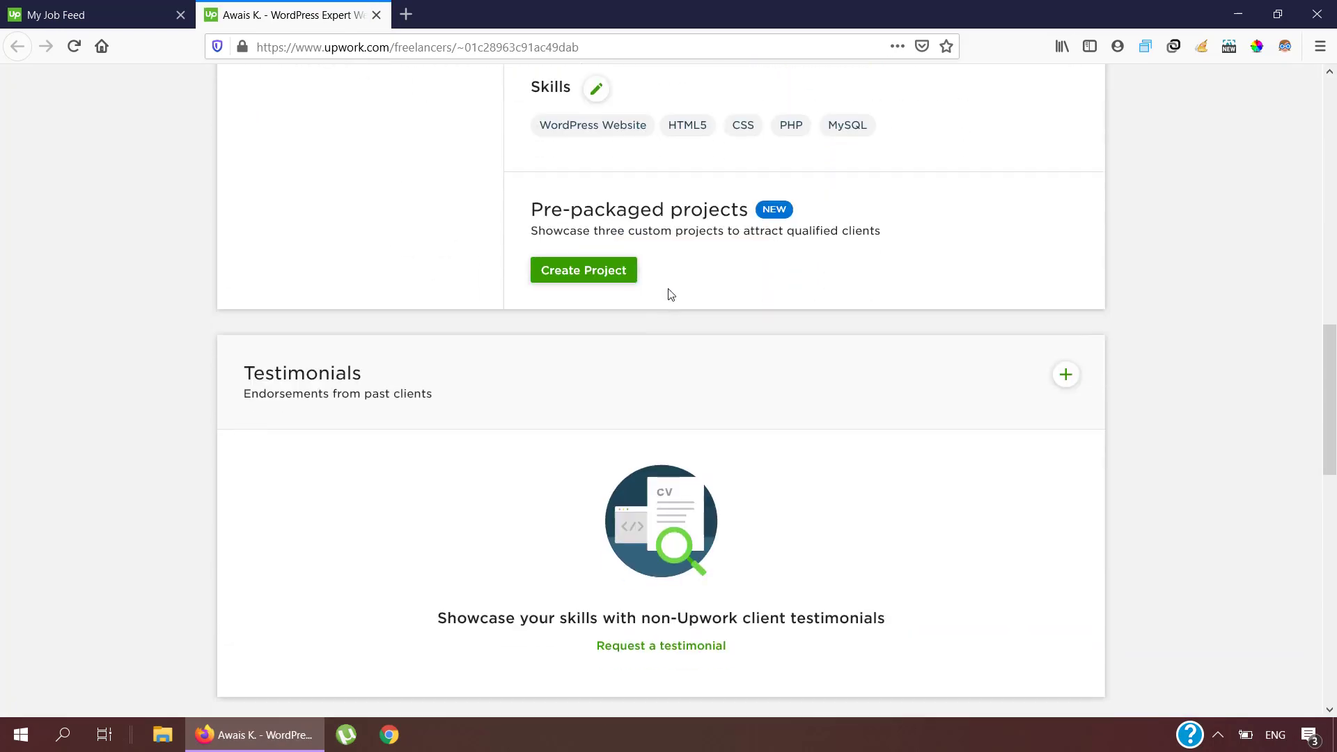
pyautogui.scroll(-2, 670, 294)
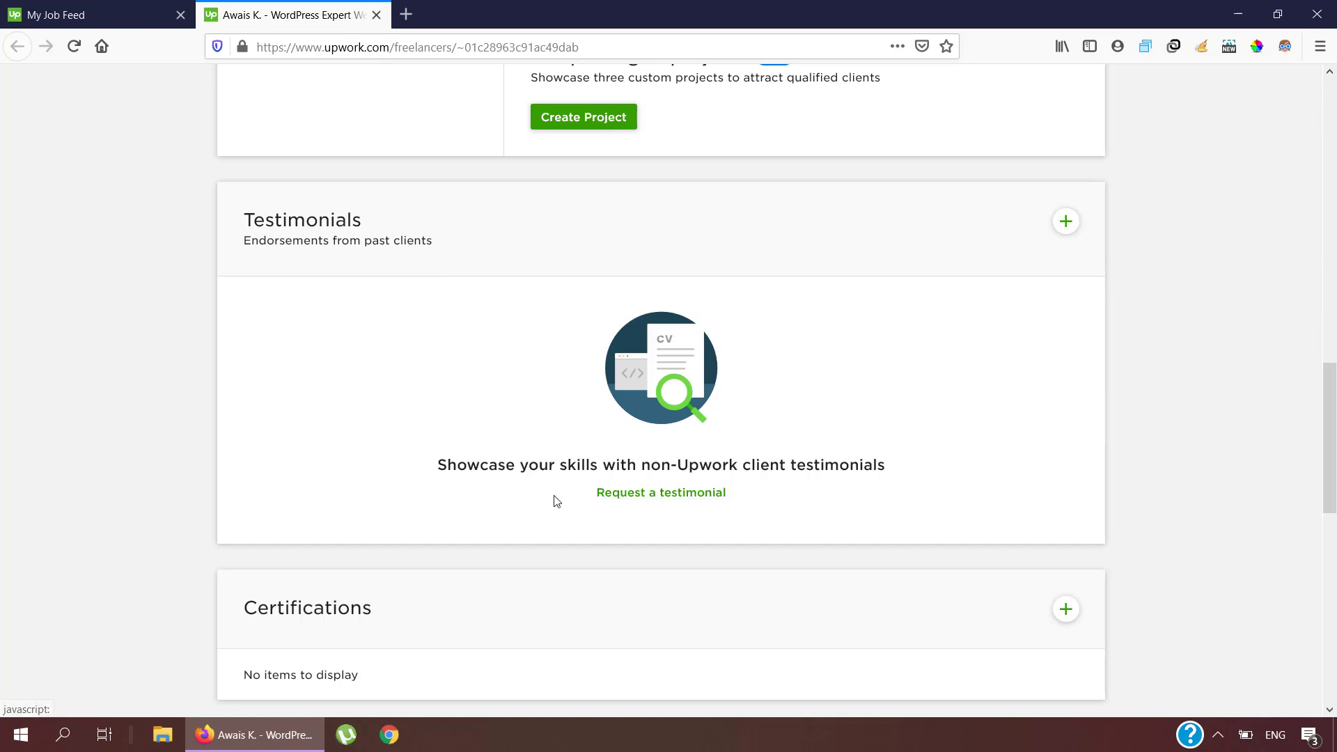
pyautogui.scroll(-2, 554, 487)
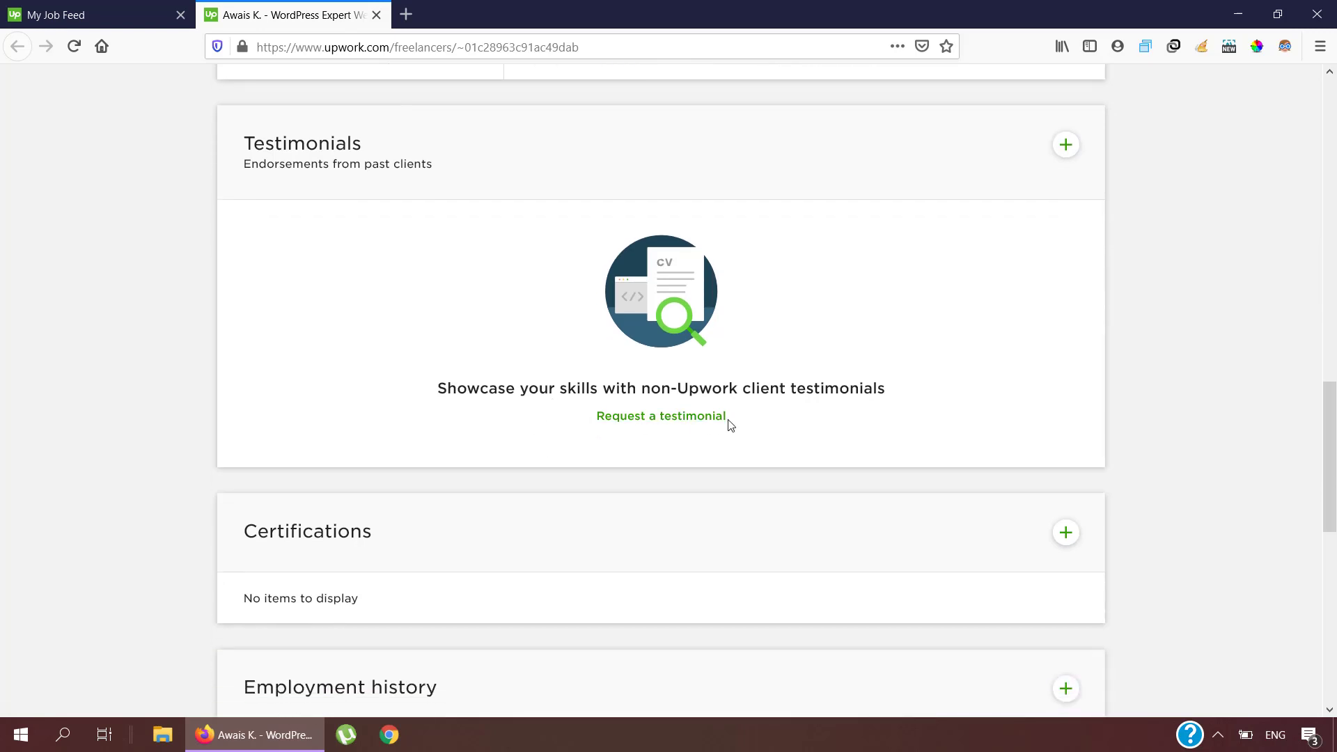
pyautogui.scroll(-2, 564, 460)
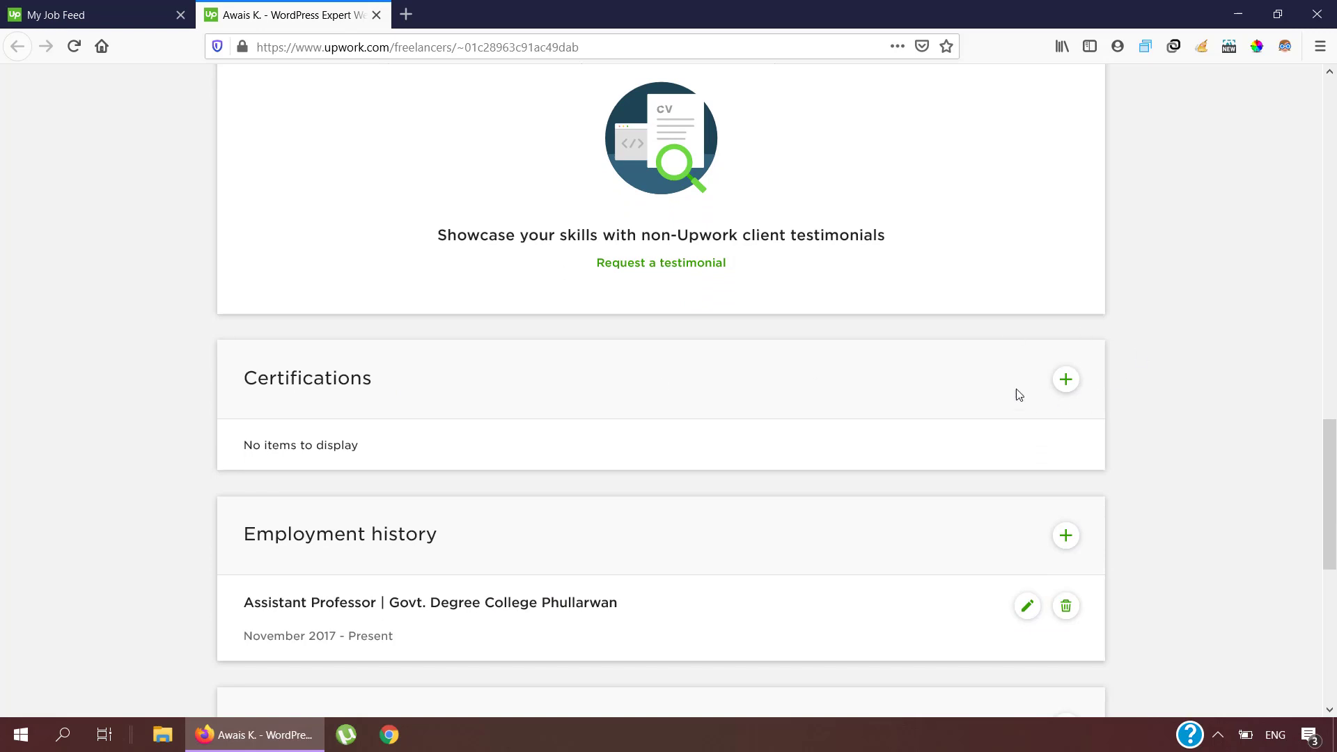
pyautogui.scroll(-3, 933, 412)
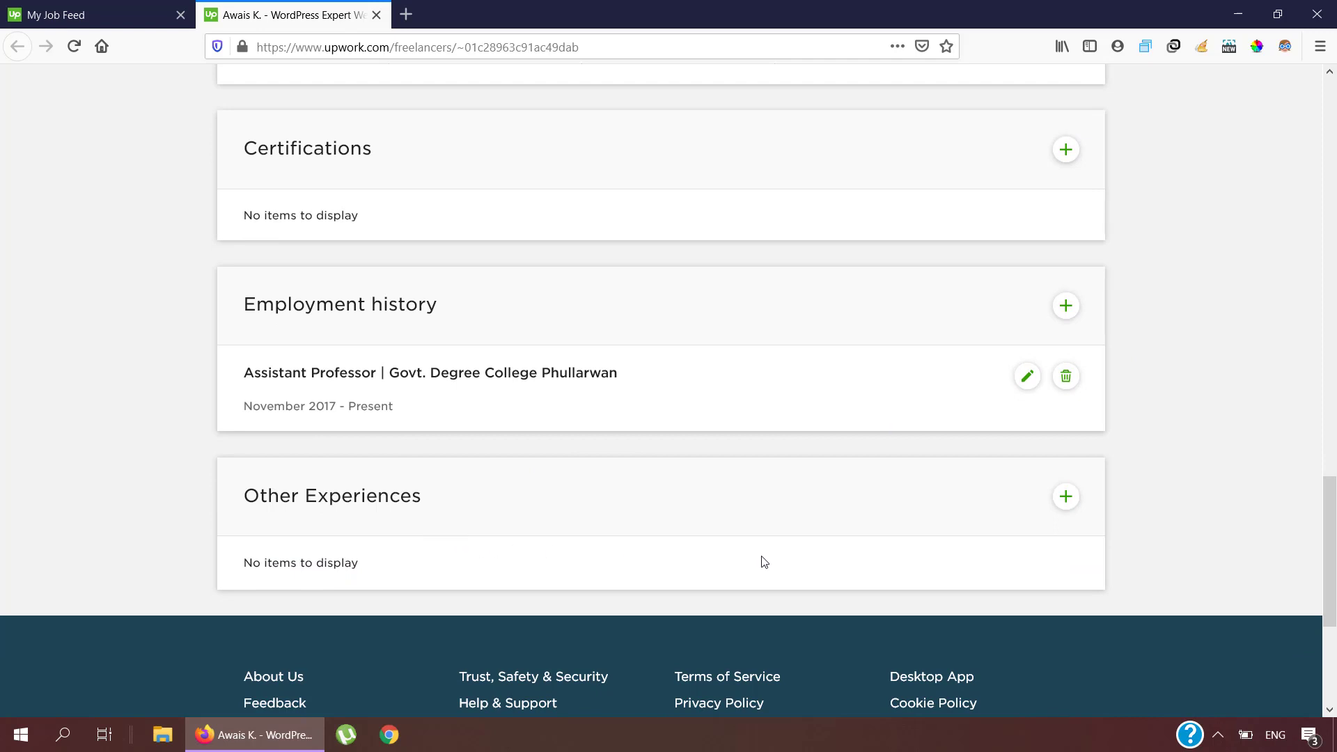
pyautogui.scroll(1, 766, 560)
pyautogui.scroll(4, 765, 560)
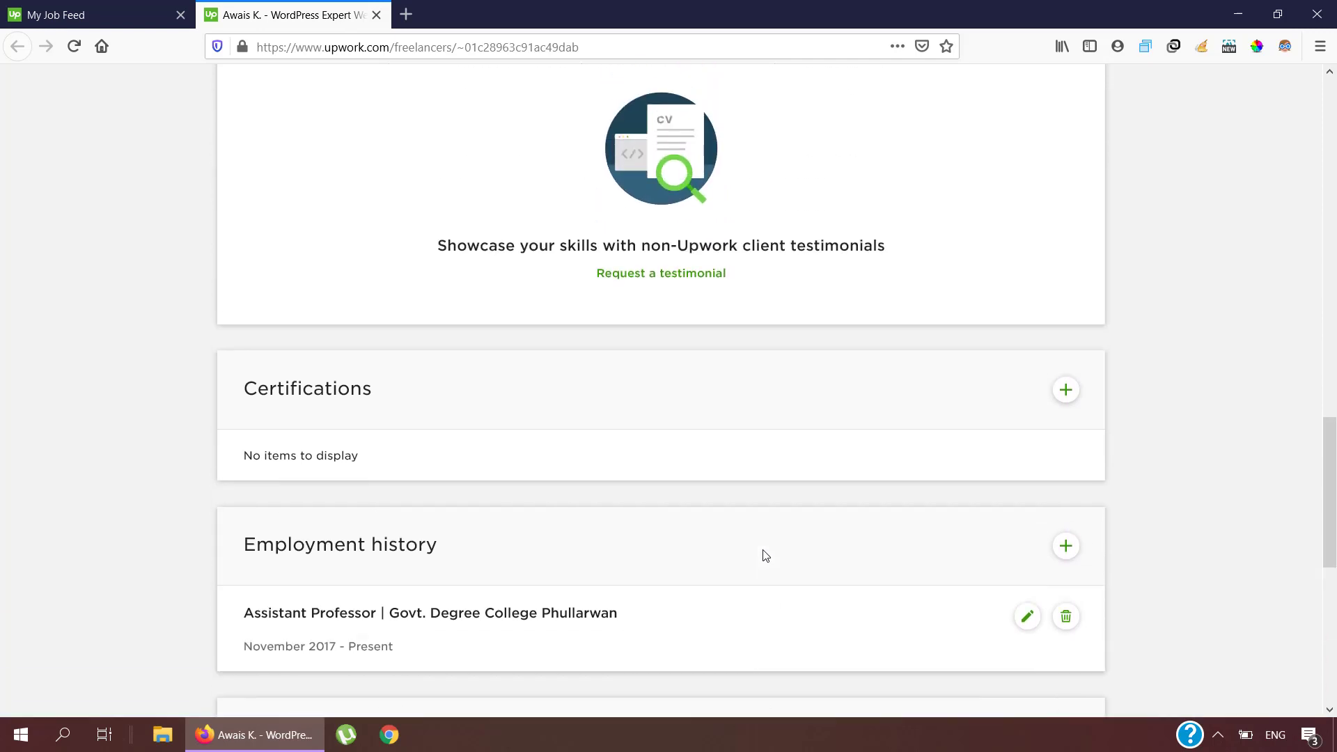
pyautogui.scroll(1, 766, 553)
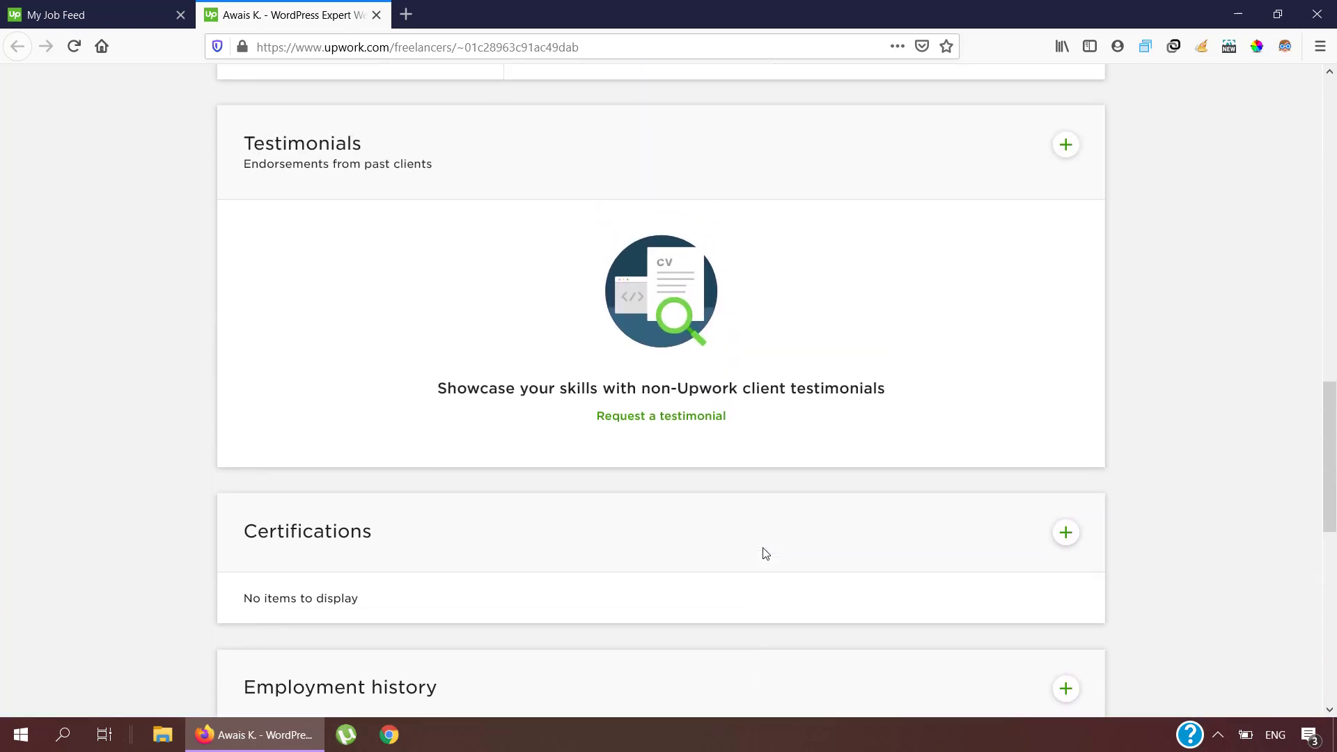
pyautogui.scroll(4, 766, 554)
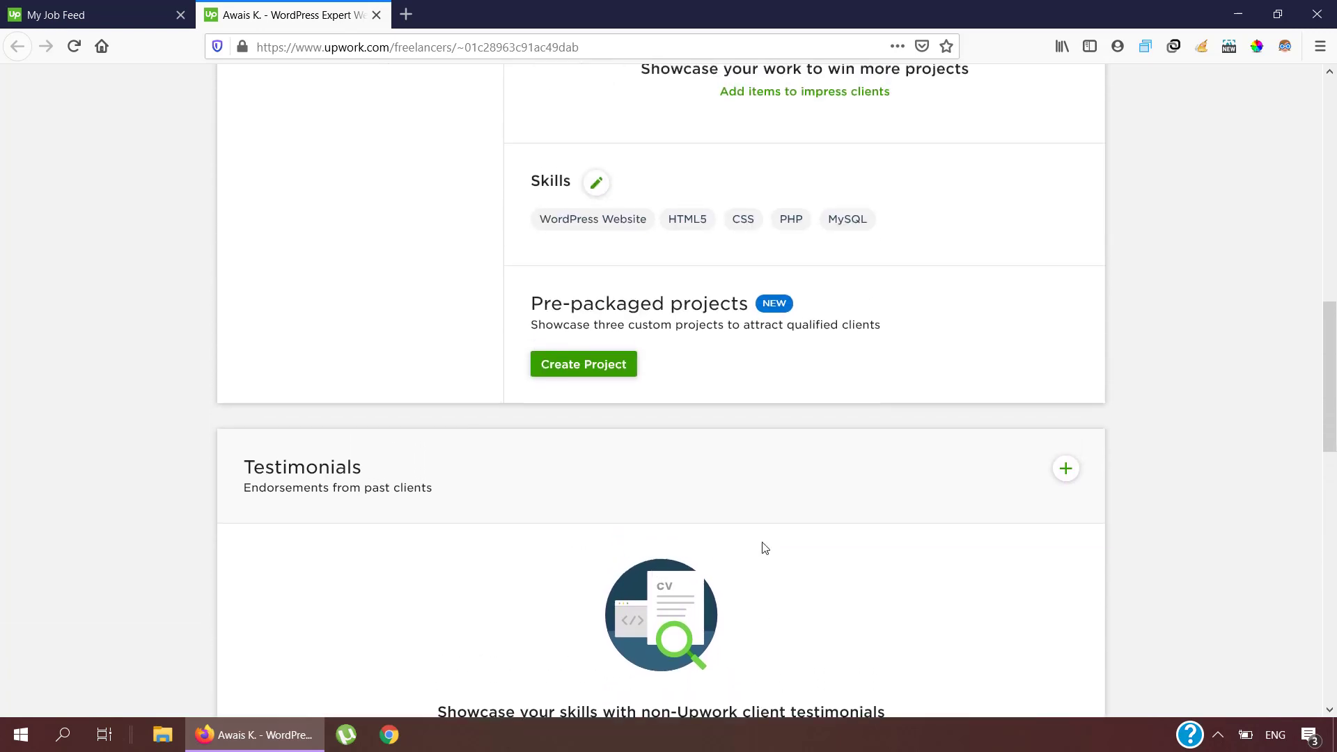
pyautogui.scroll(3, 765, 548)
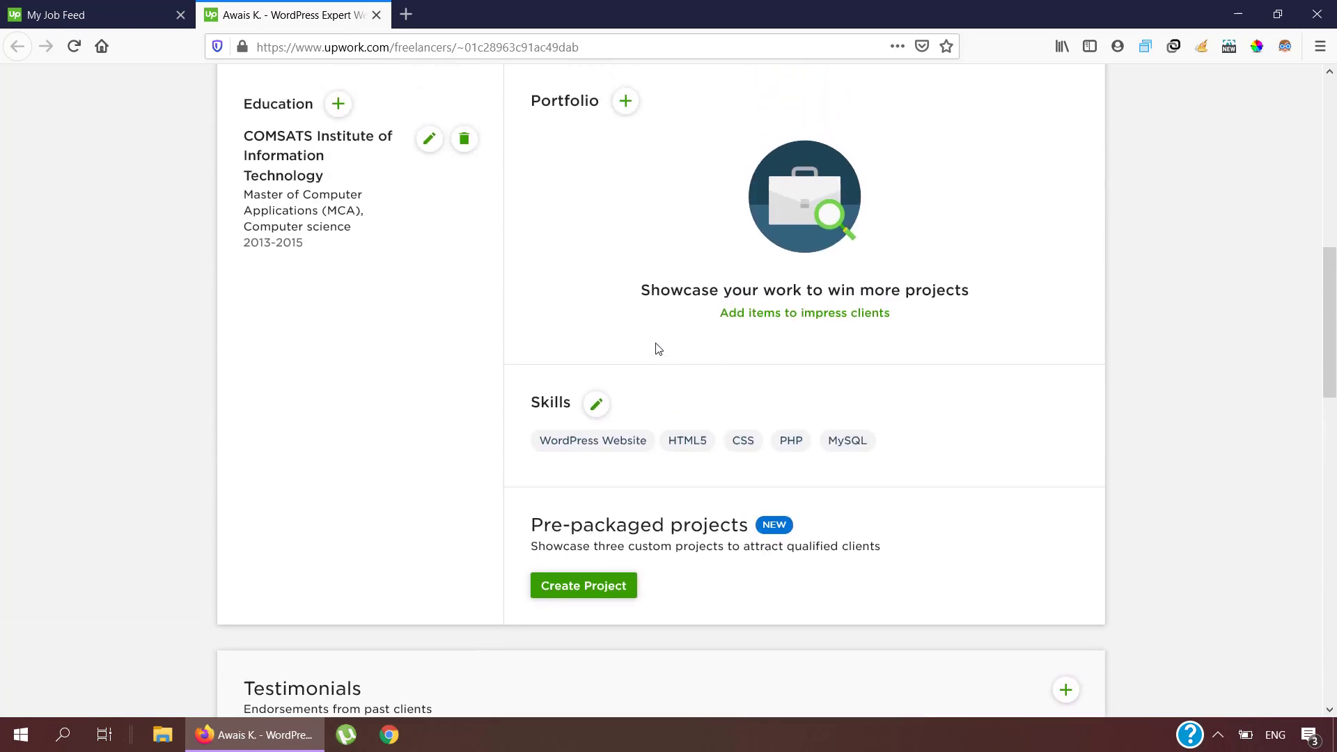
pyautogui.scroll(1, 658, 348)
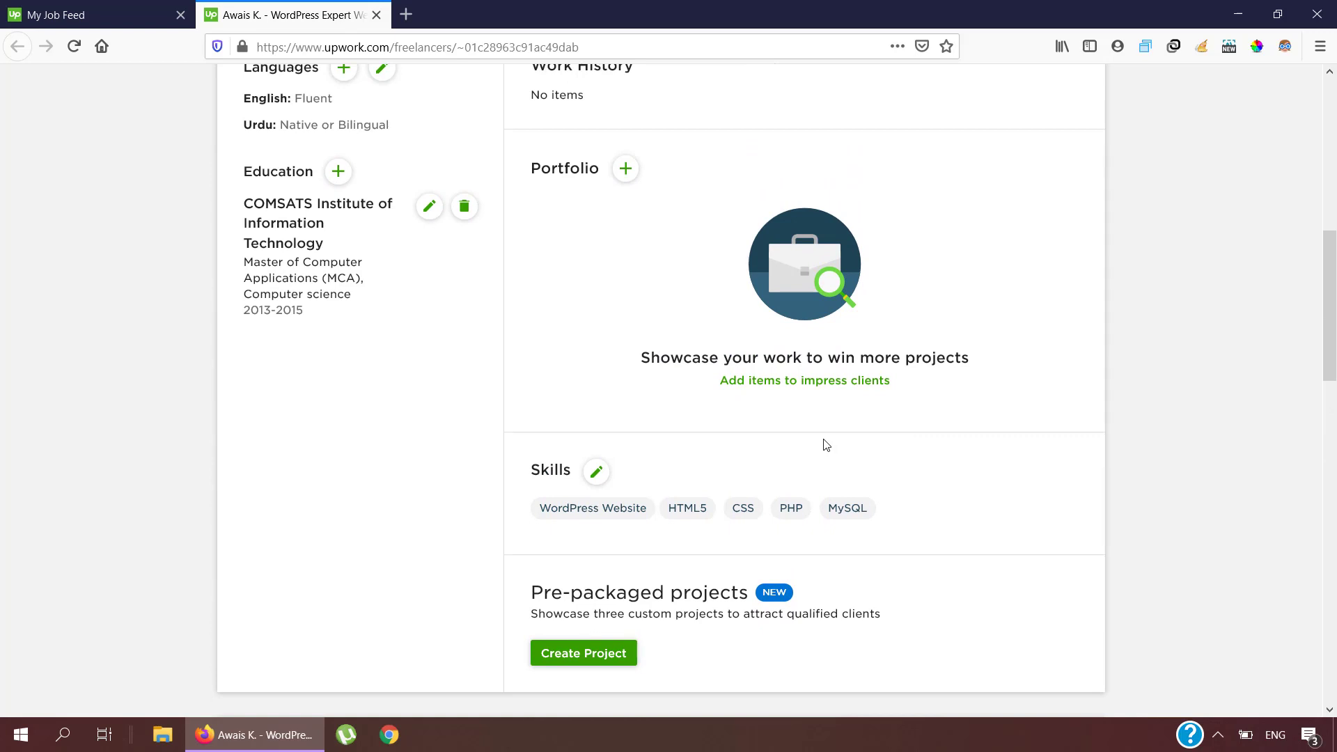
# Start adding a portfolio item and accept the offer to create a first specialized profile.
pyautogui.scroll(1, 599, 230)
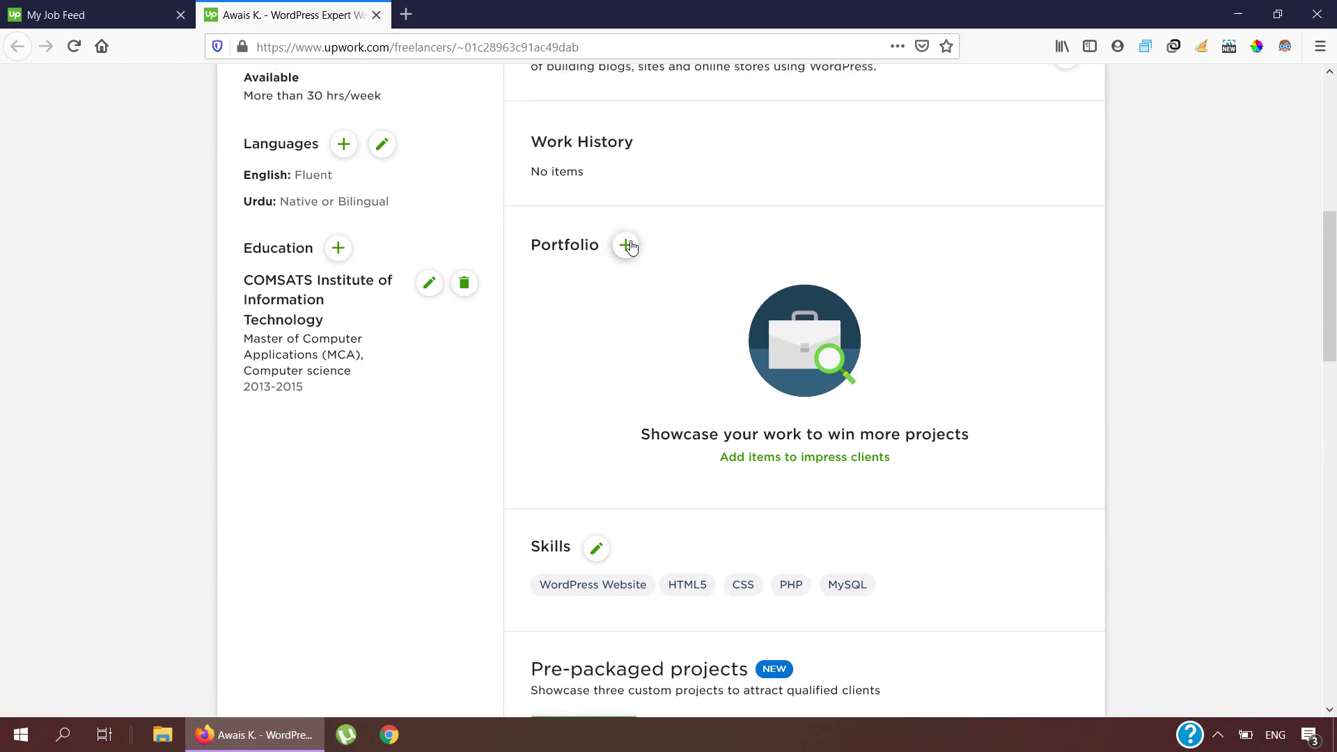
pyautogui.scroll(1, 630, 247)
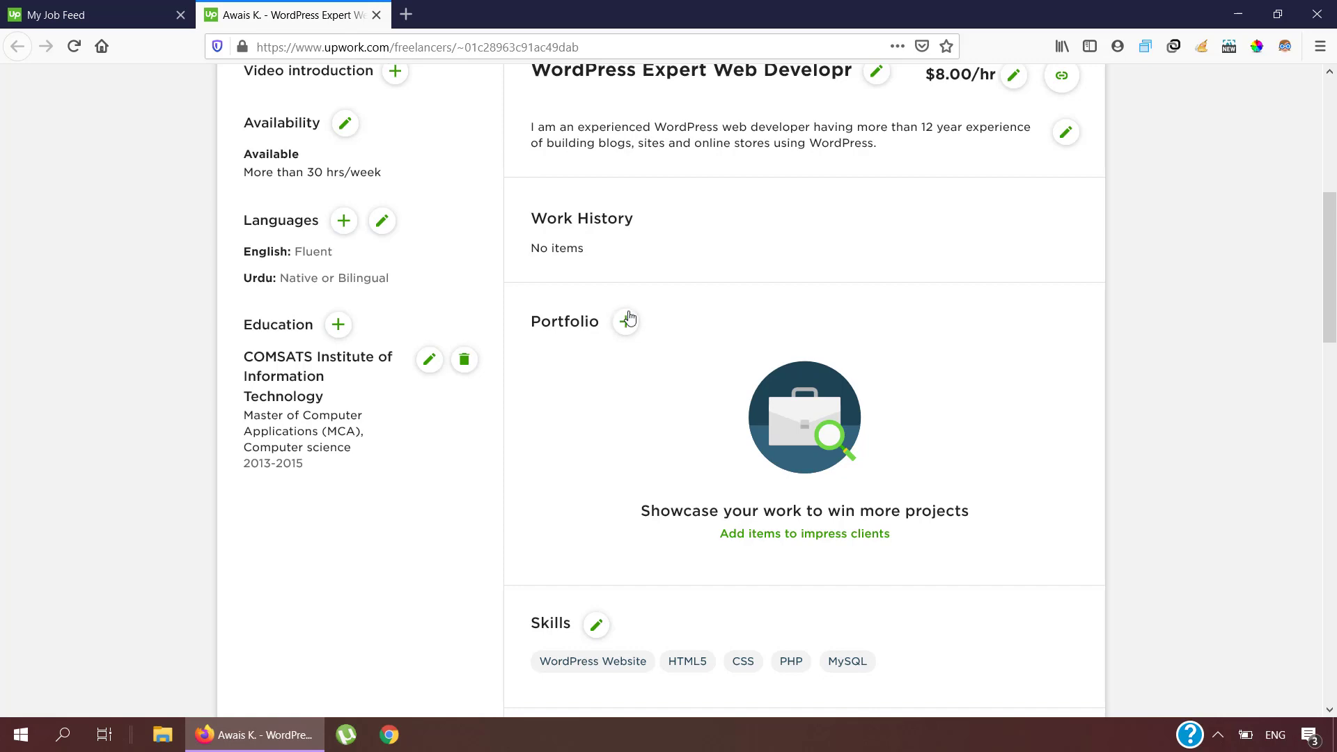
pyautogui.click(626, 323)
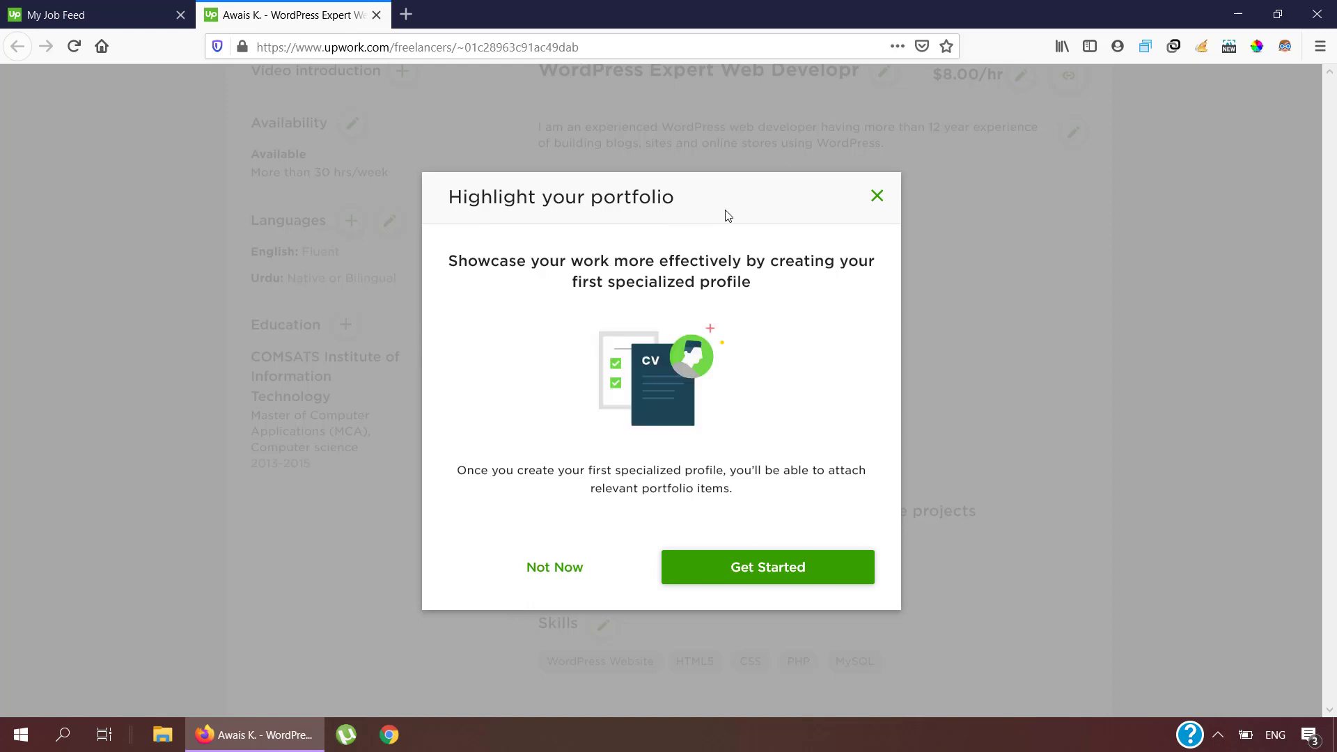
pyautogui.click(738, 570)
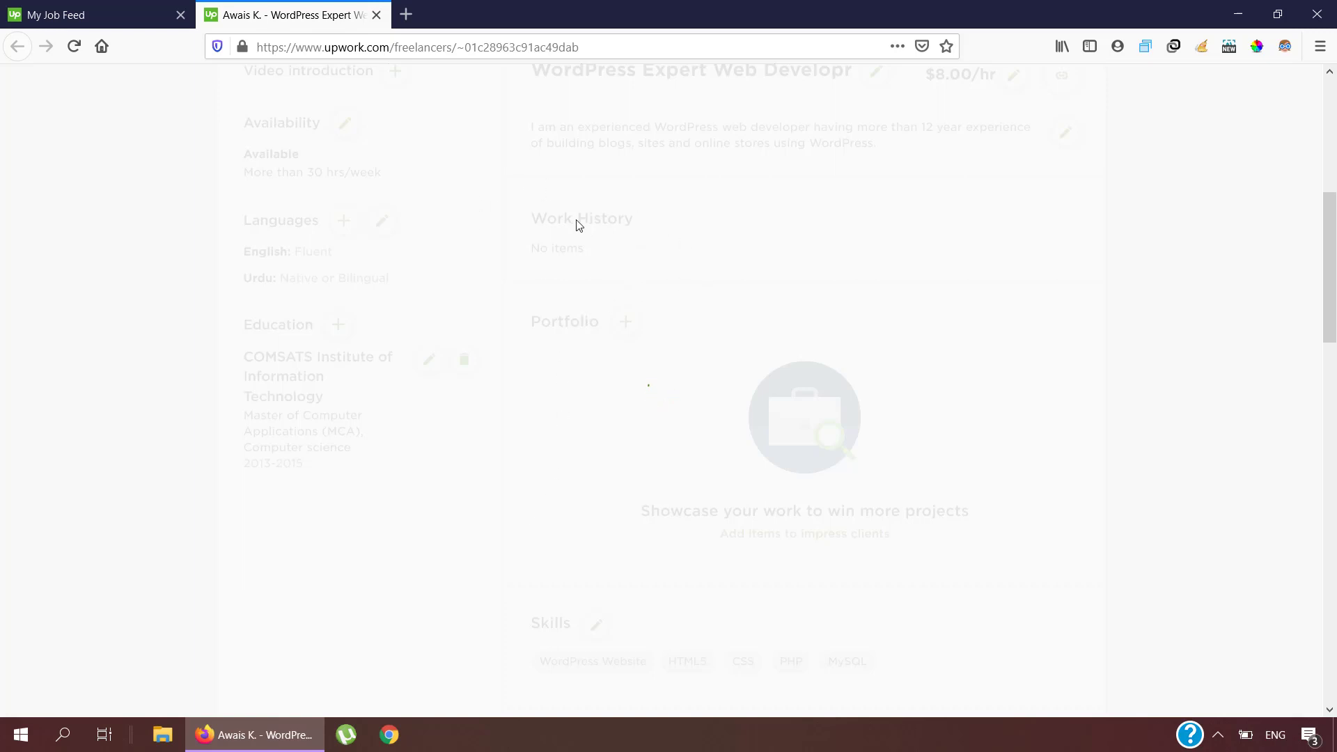
# Check the profile completion on the job feed, return to the profile, and continue with the option to create a new specialized profile.
pyautogui.click(79, 14)
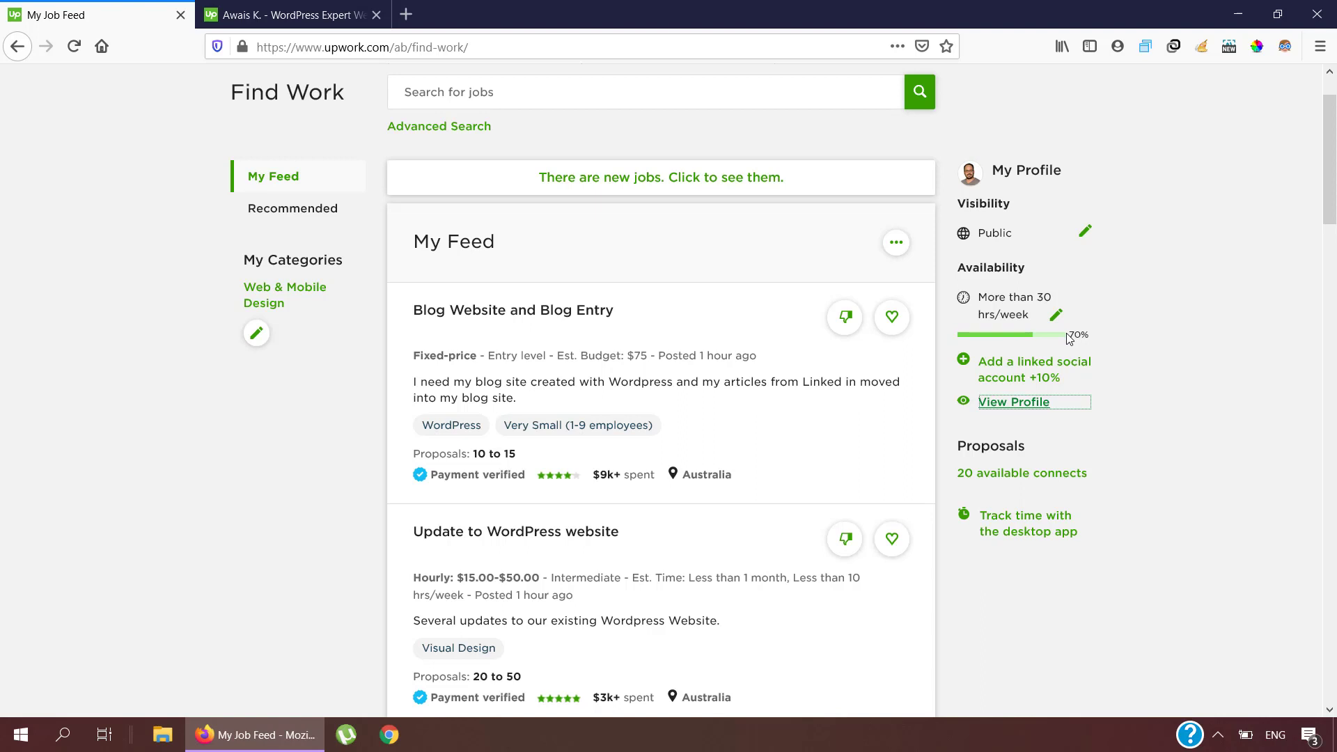
pyautogui.click(303, 16)
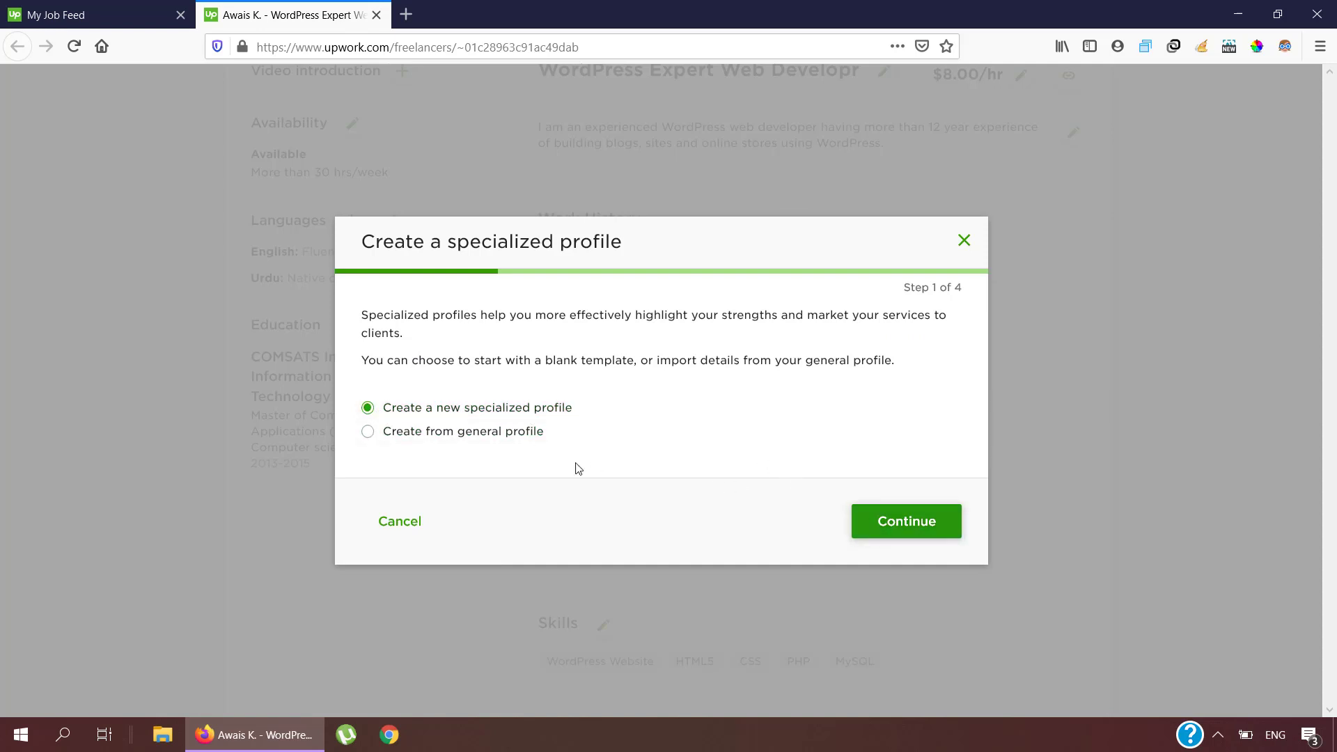
pyautogui.click(369, 432)
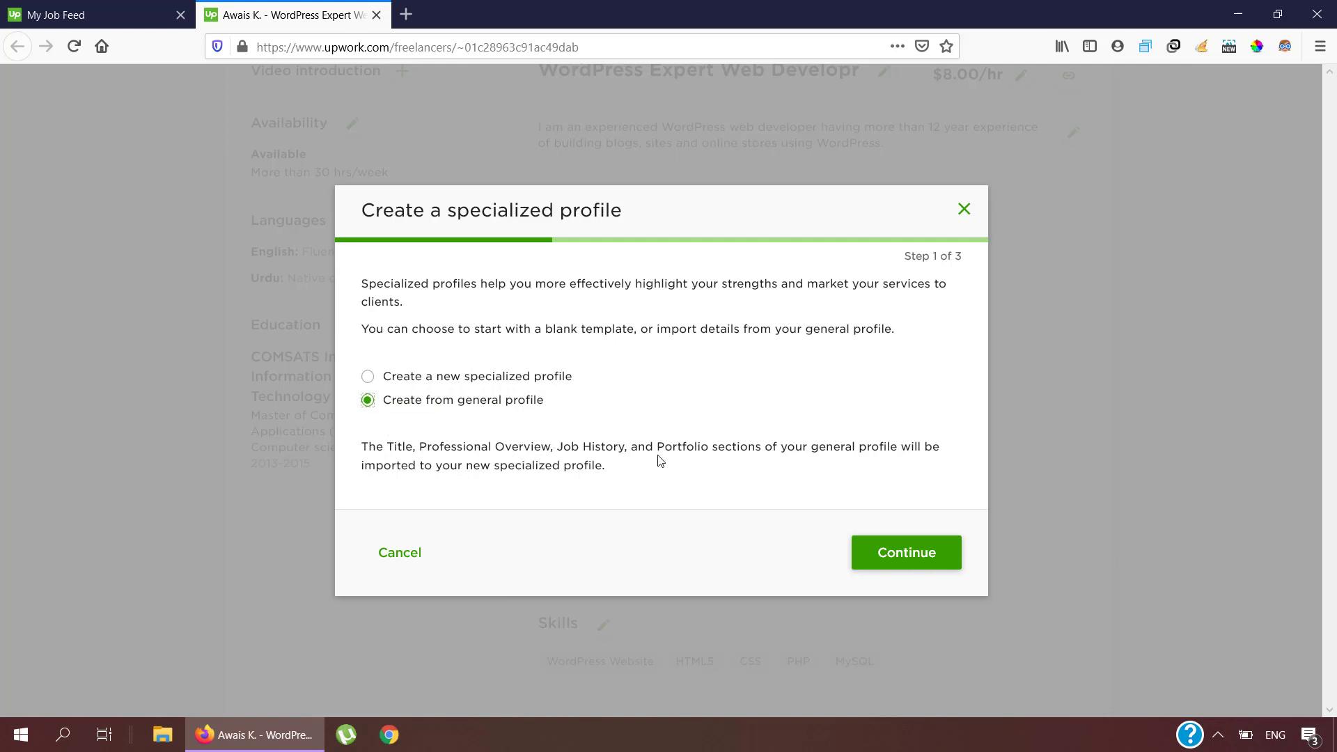
pyautogui.click(369, 376)
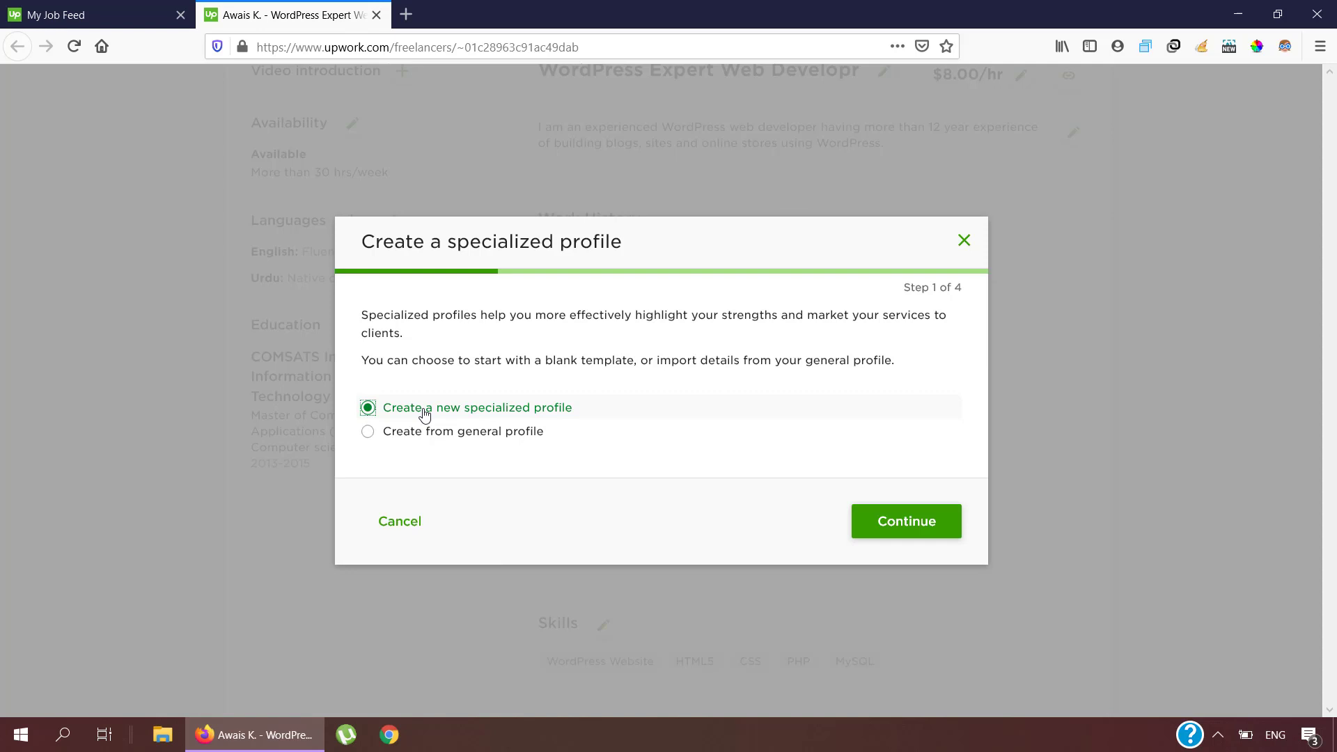
pyautogui.click(886, 531)
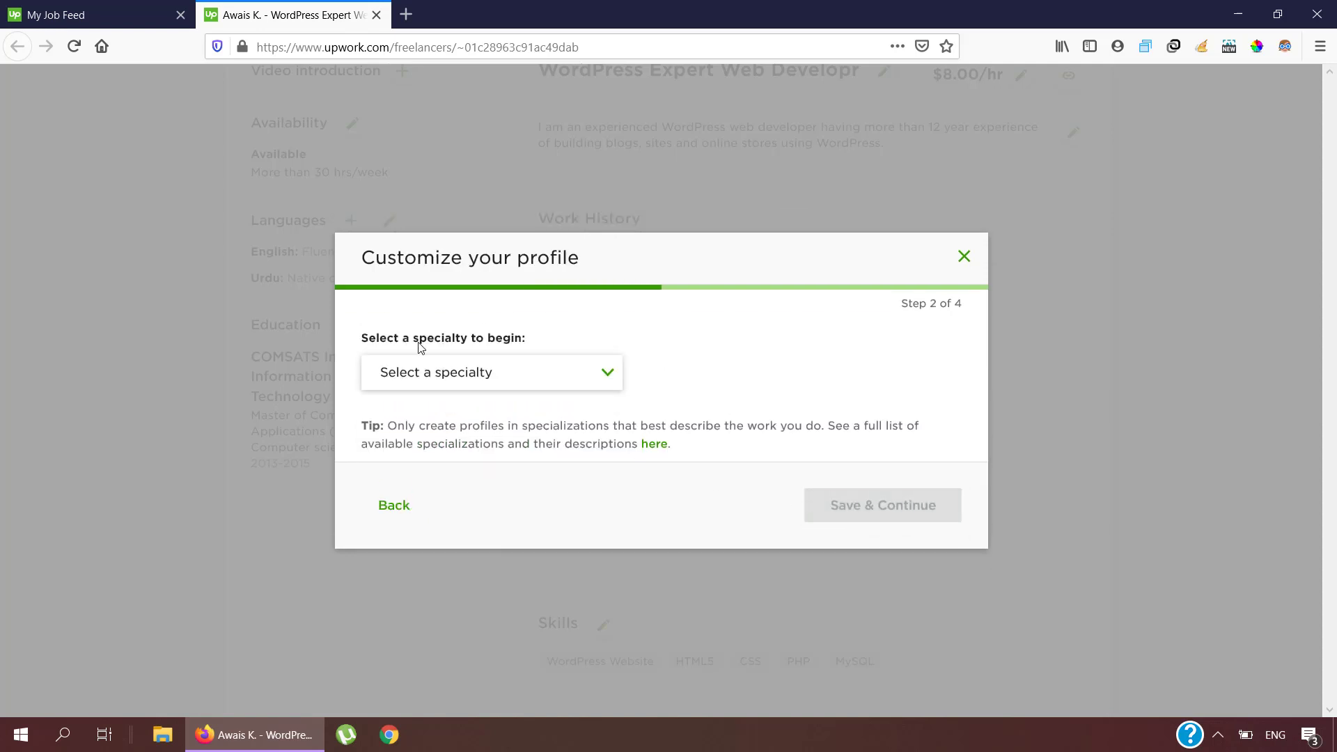
# Search the specialties for "word" and "web", select Web Design as the specialty, and continue to the skills selection.
pyautogui.click(598, 382)
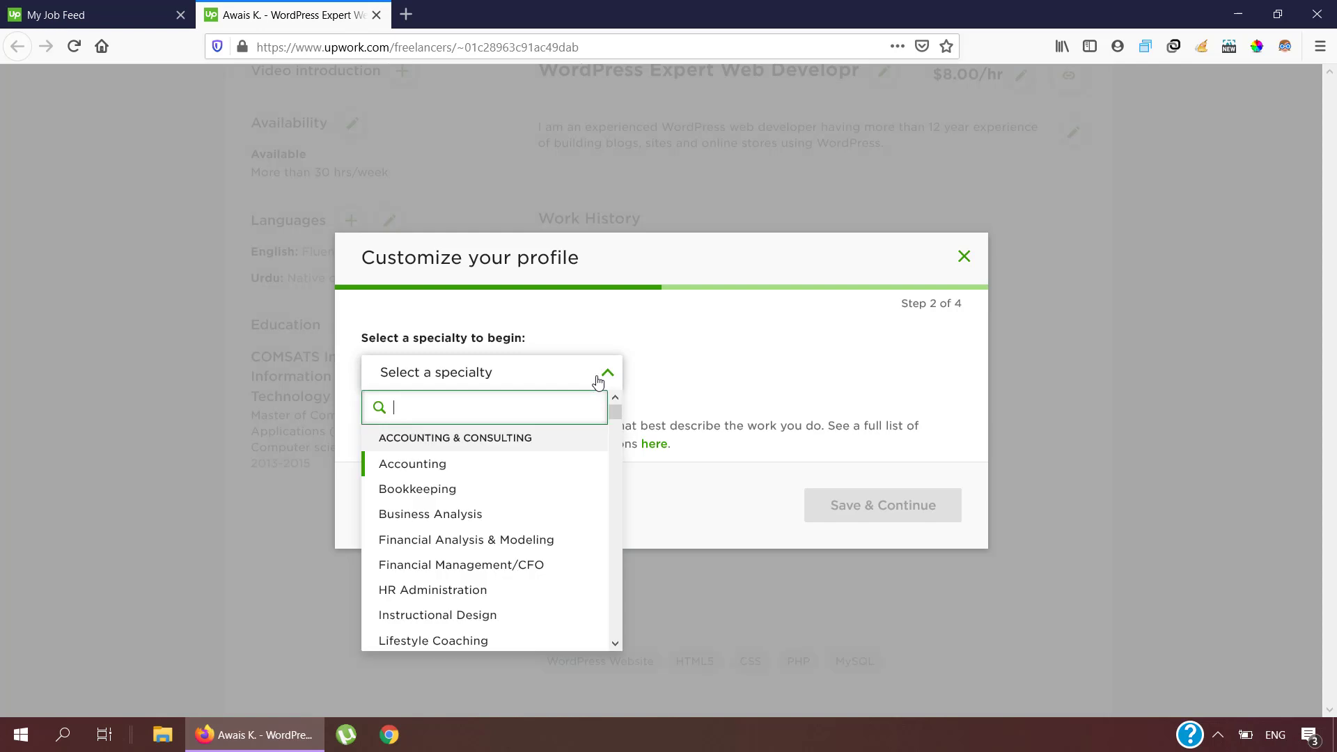
pyautogui.scroll(-1, 544, 488)
pyautogui.scroll(-4, 545, 490)
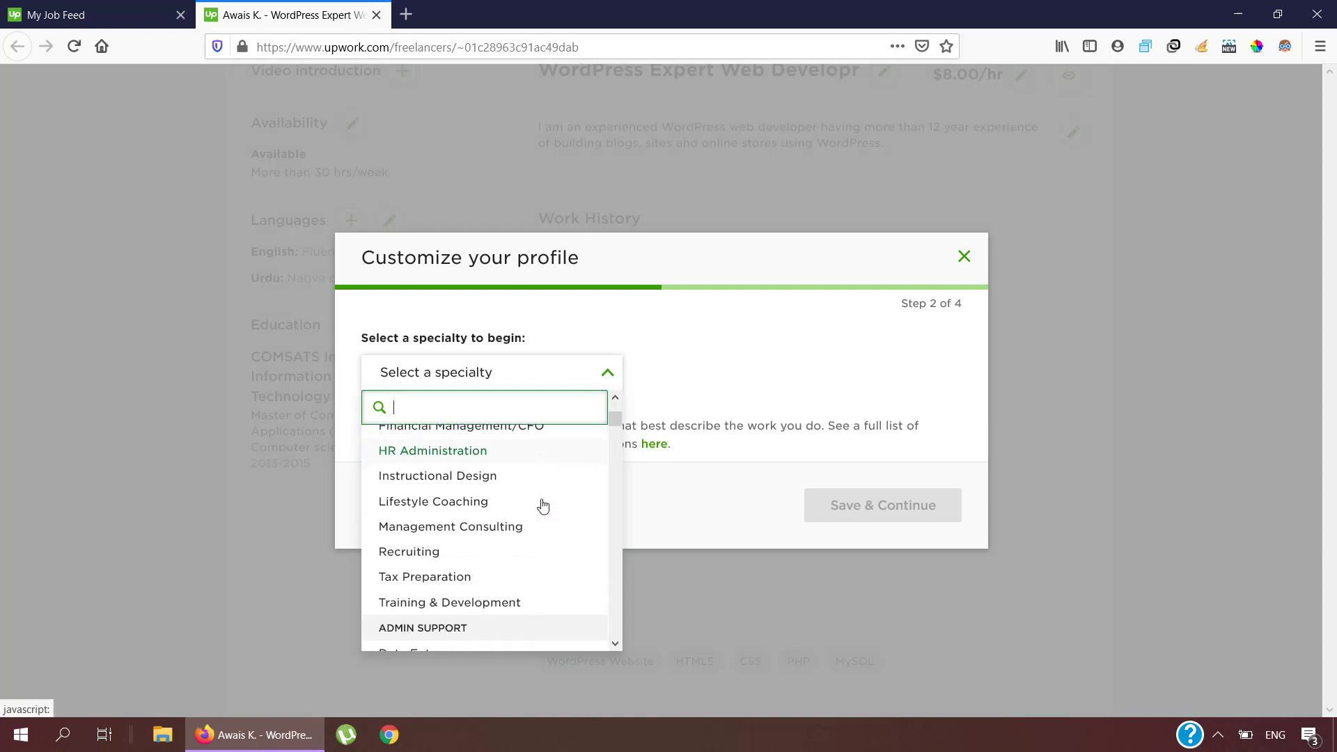
pyautogui.scroll(-4, 531, 534)
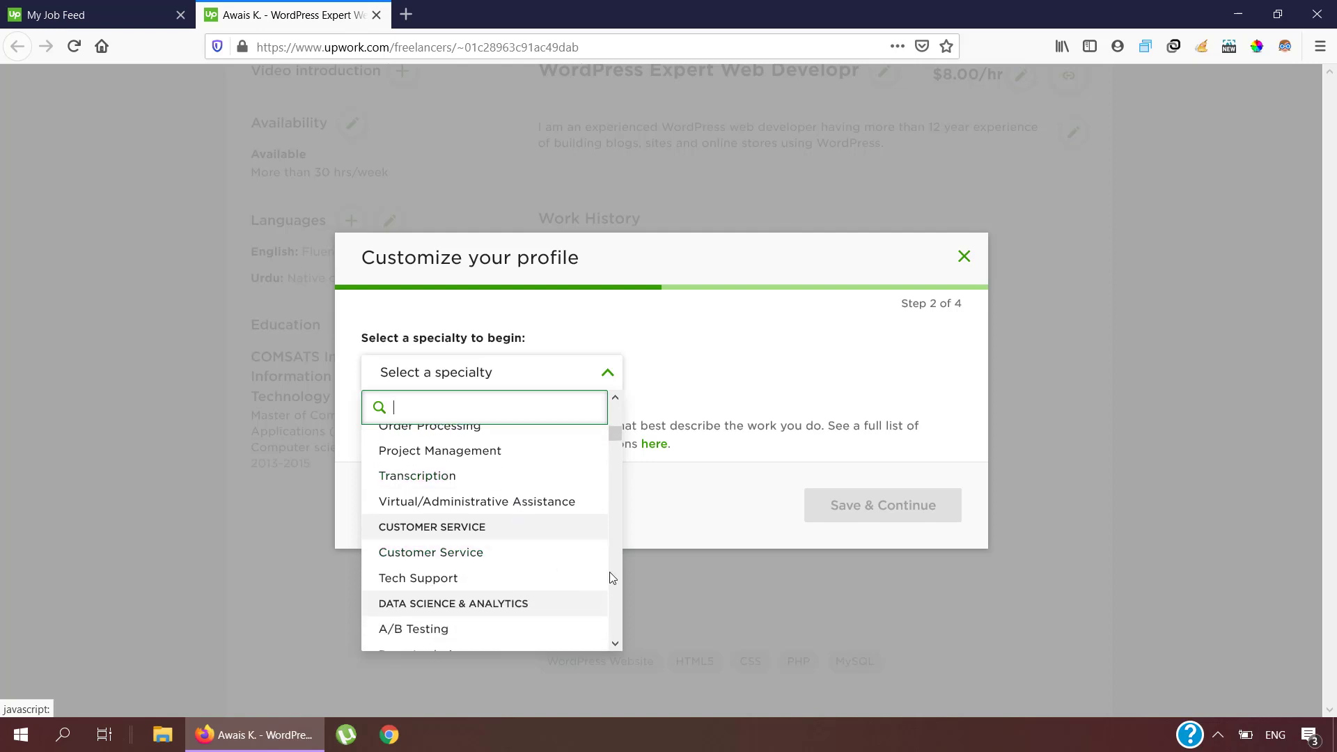
pyautogui.scroll(-4, 575, 563)
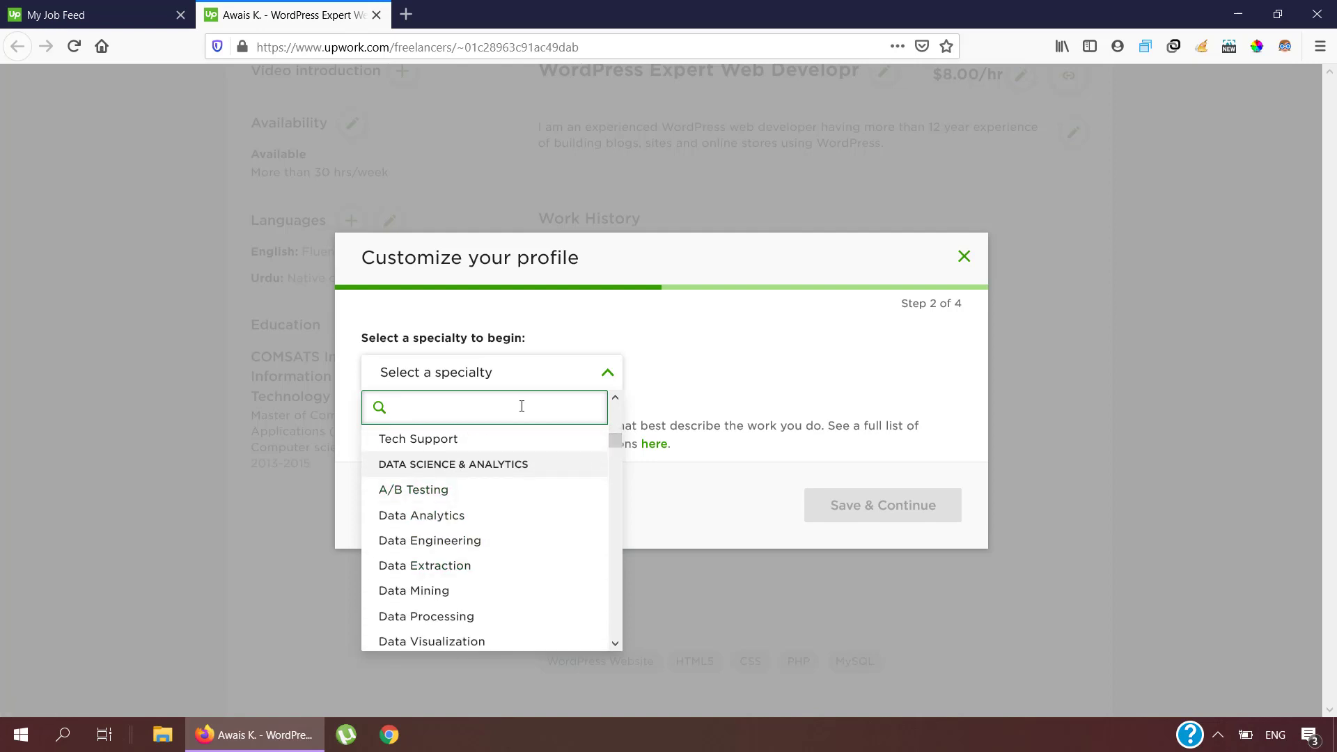
pyautogui.write('word')
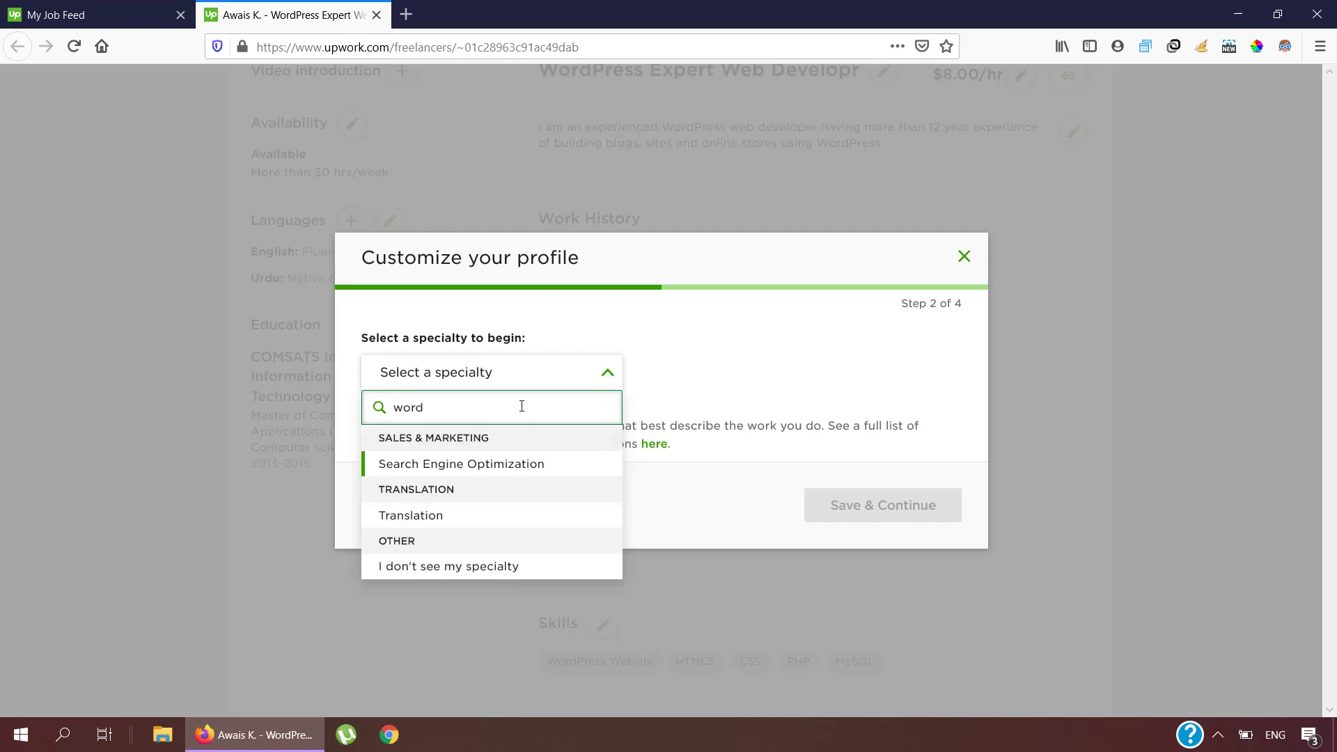
pyautogui.press('BackSpace')
pyautogui.write('eb')
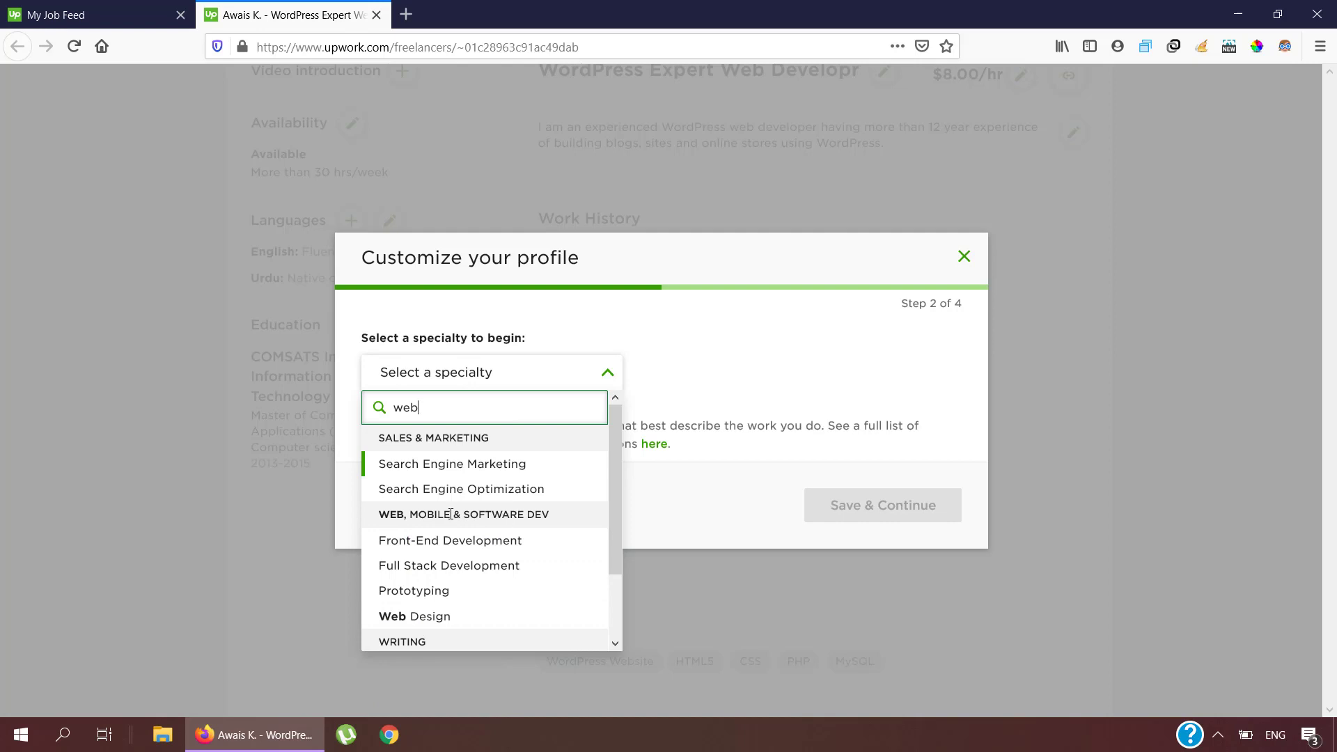
pyautogui.click(418, 617)
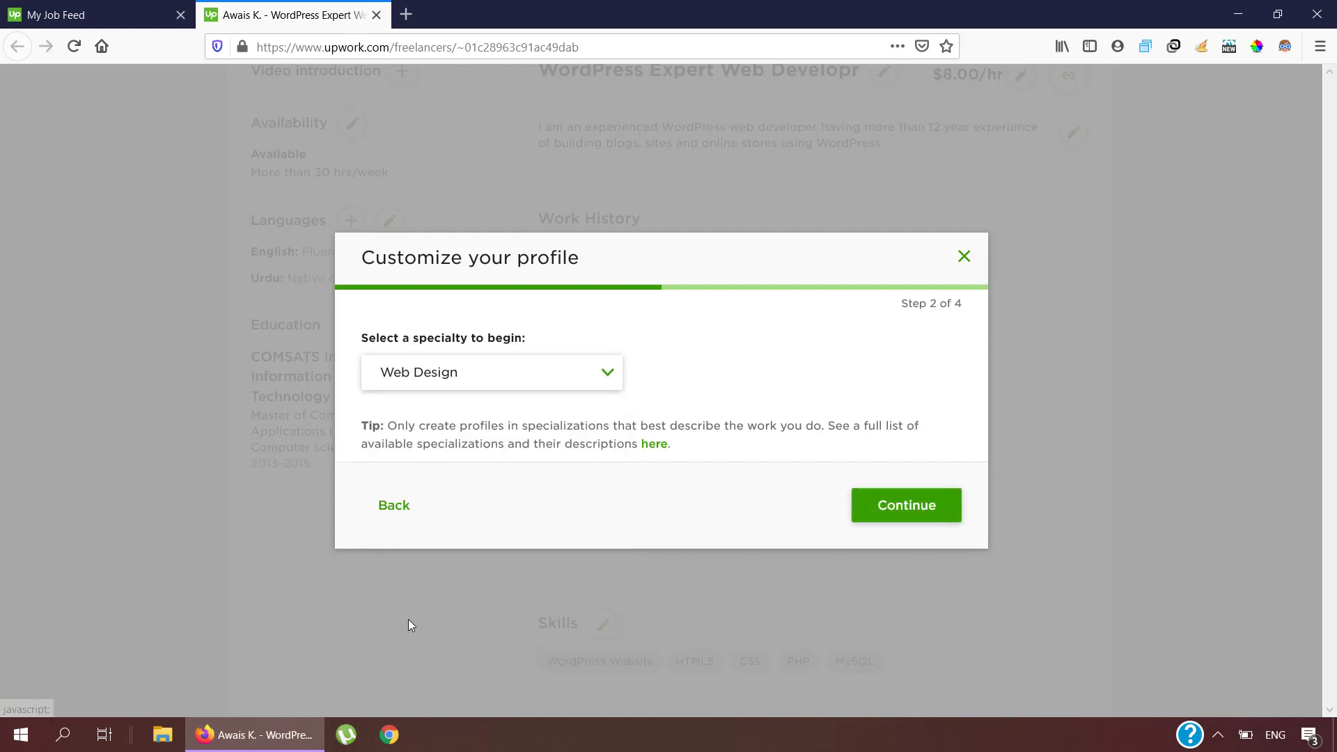
pyautogui.click(945, 506)
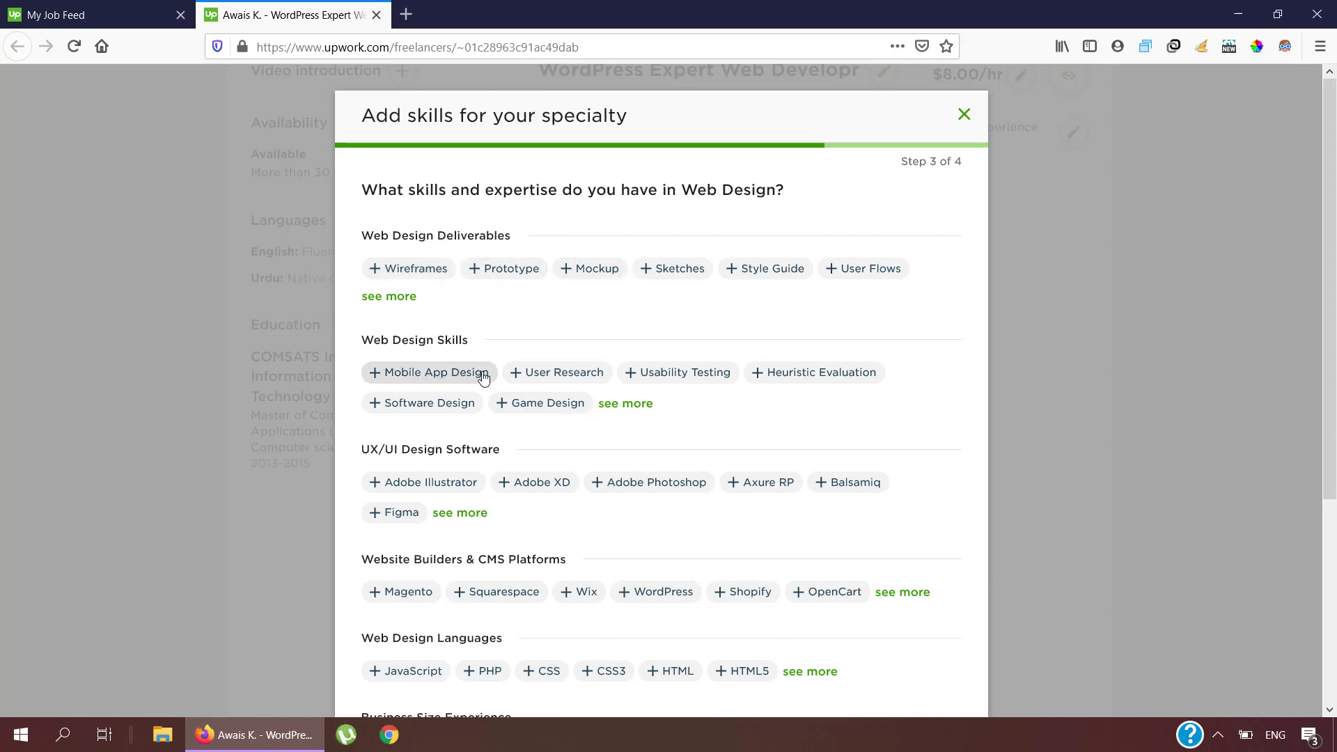
# Add WordPress as a website-builder skill, along with its tools WooCommerce, Akismet, All in One SEO Pack, Amazon, AWeber and bbPress.
pyautogui.scroll(-2, 460, 355)
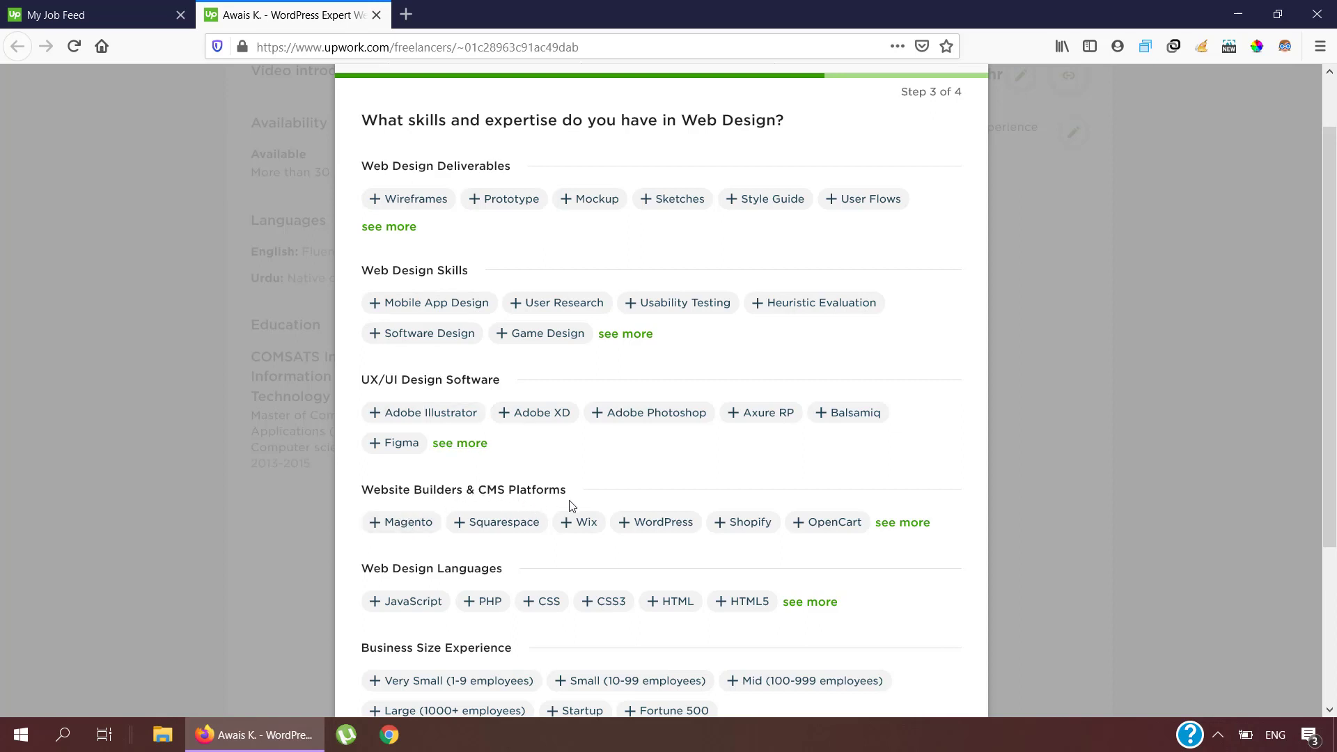
pyautogui.click(655, 526)
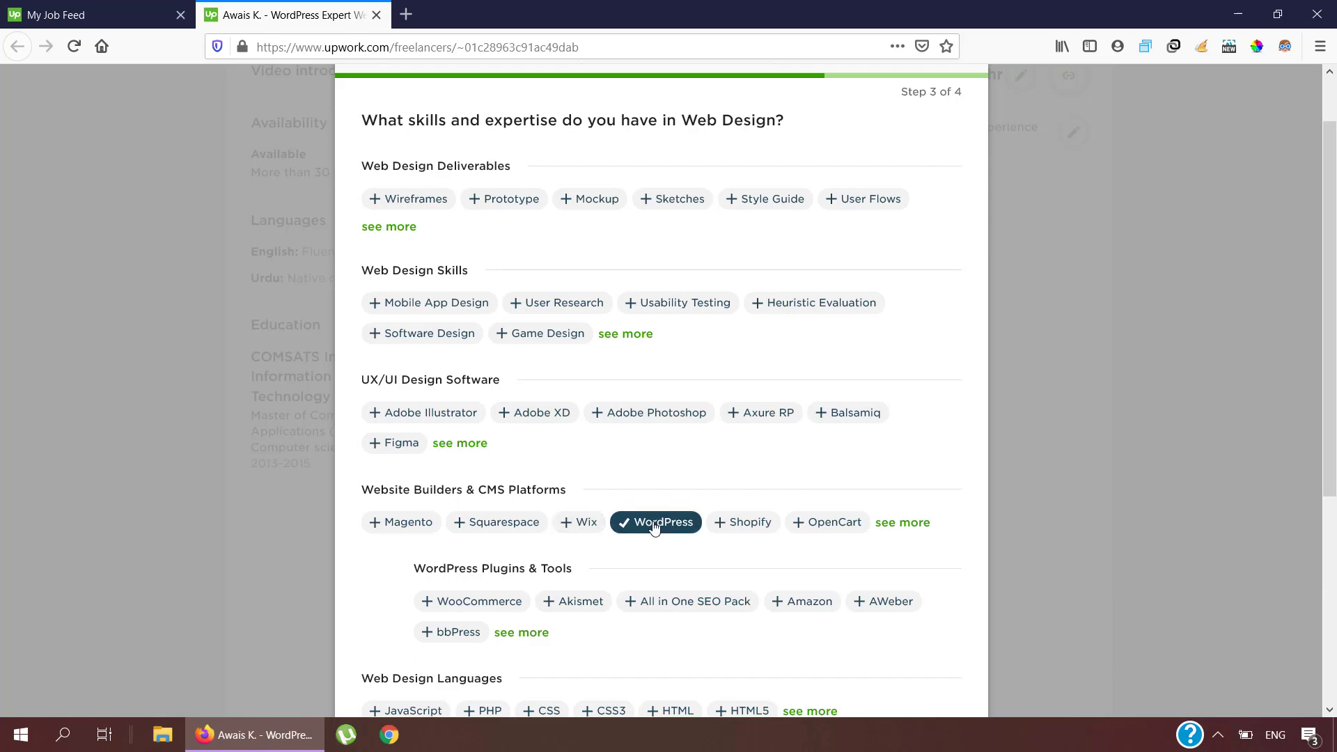
pyautogui.scroll(-4, 655, 527)
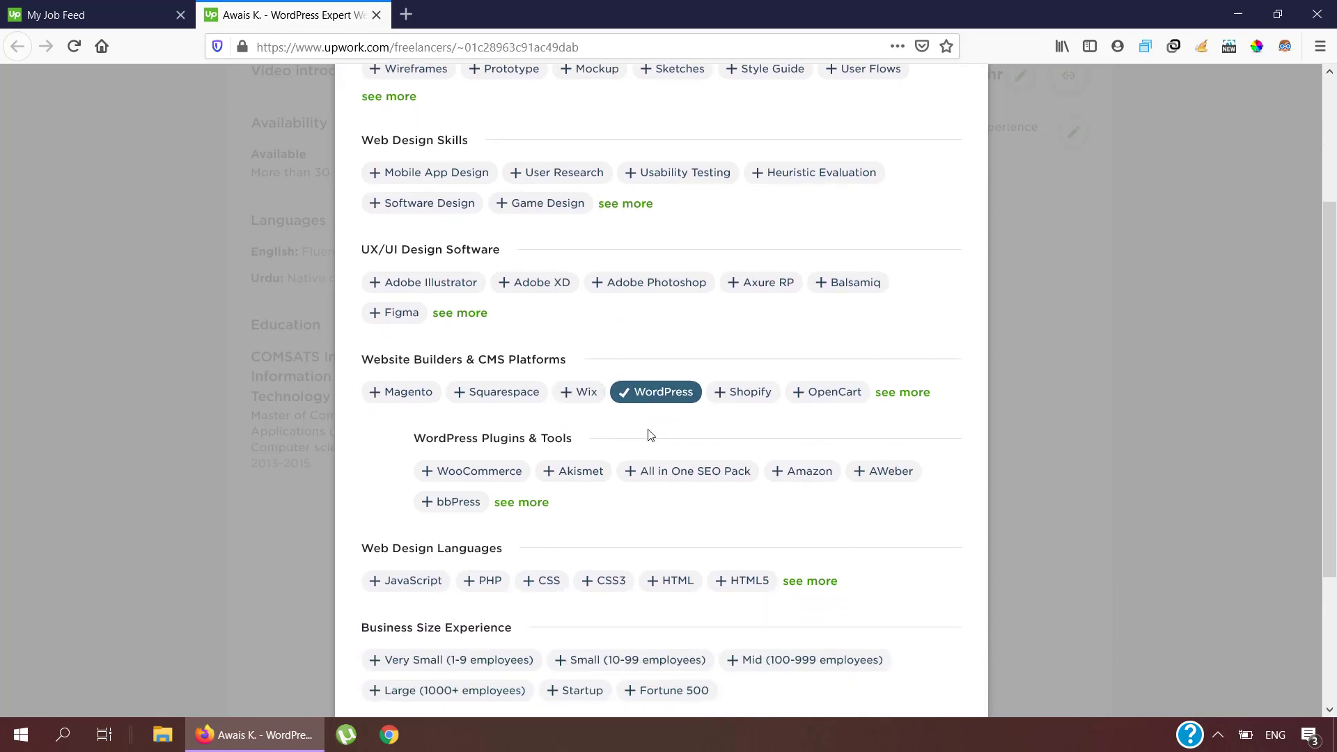
pyautogui.click(444, 471)
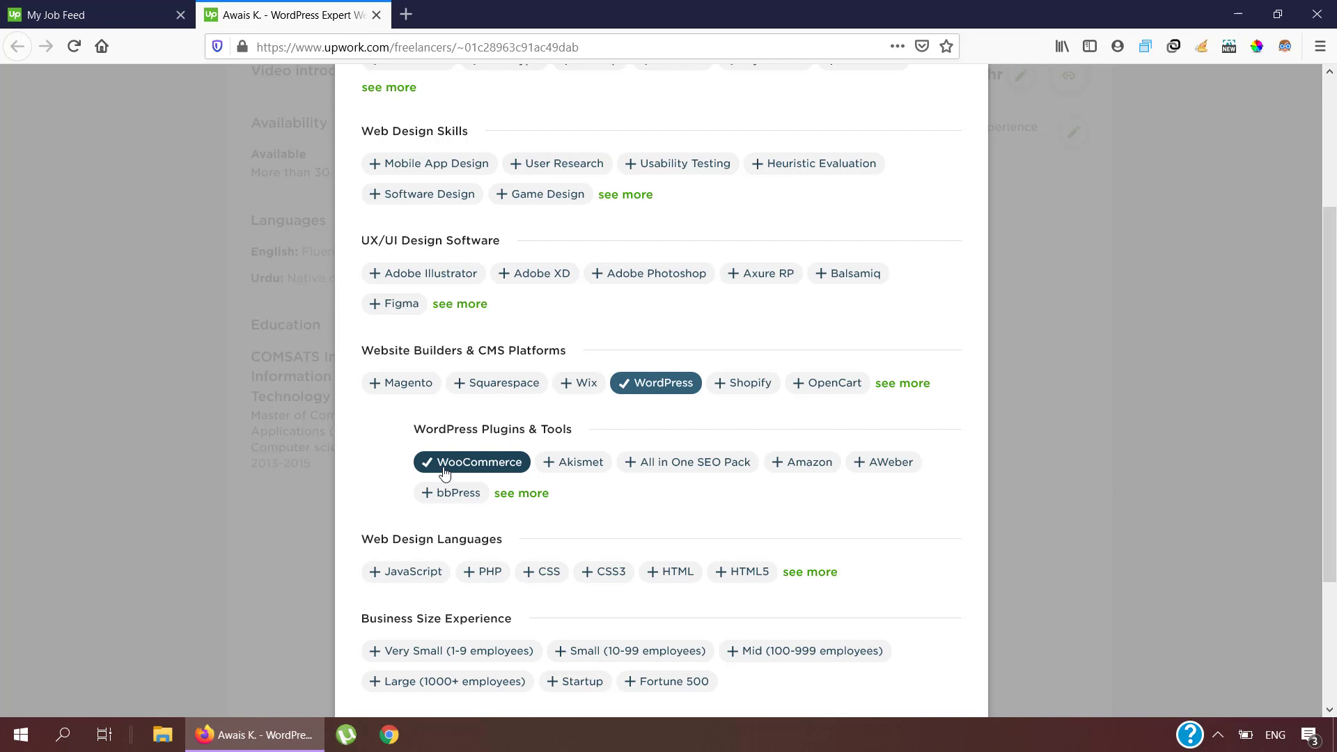
pyautogui.click(577, 466)
pyautogui.click(697, 470)
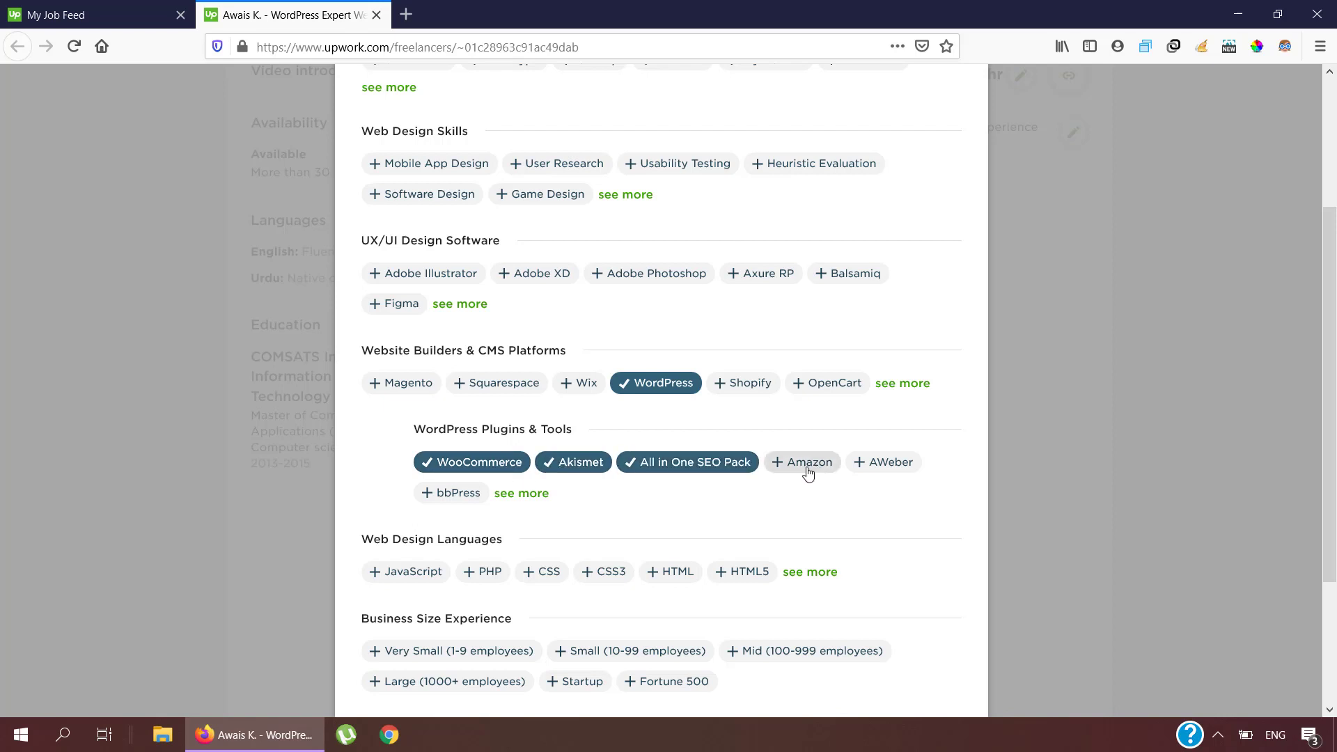
pyautogui.click(890, 463)
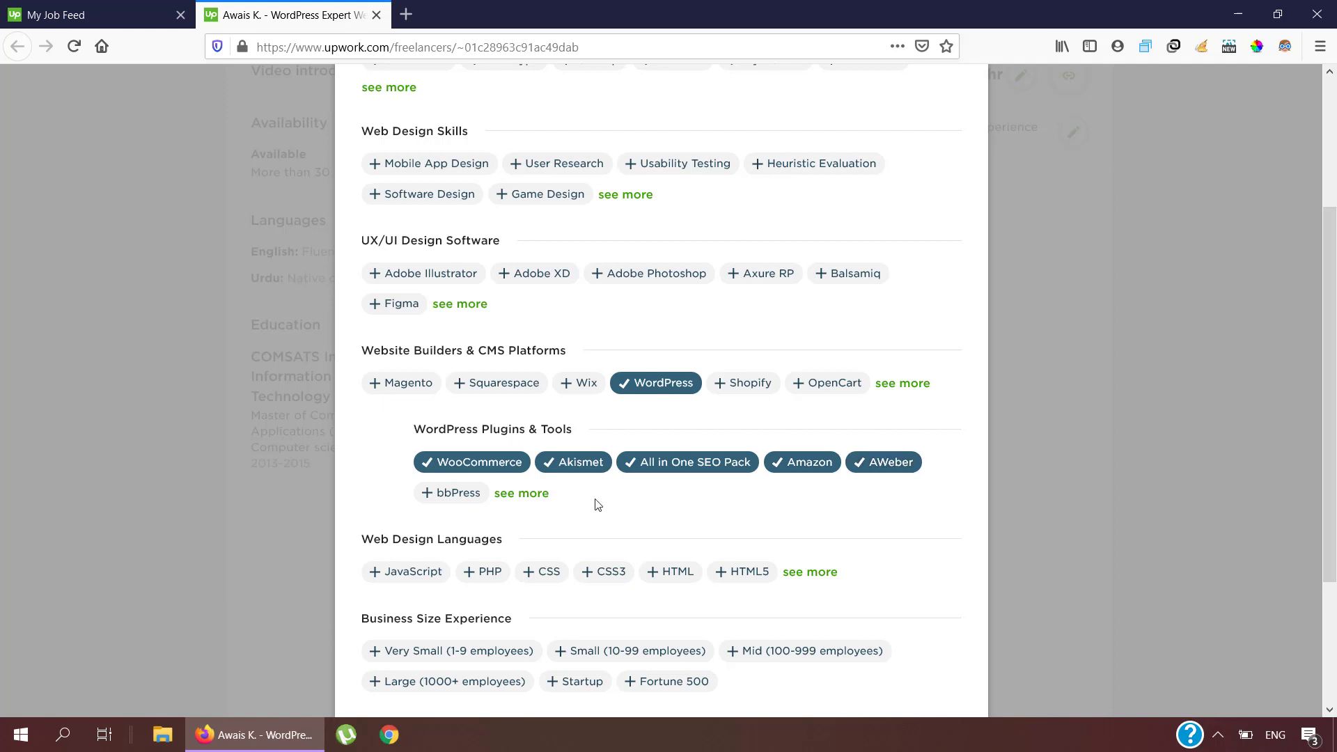
pyautogui.click(449, 494)
# Expand the WordPress plugin list and add Yoast SEO, YouTube, Vimeo, Slider Revolution, W3 Total Cache and Gravity Forms.
pyautogui.click(522, 494)
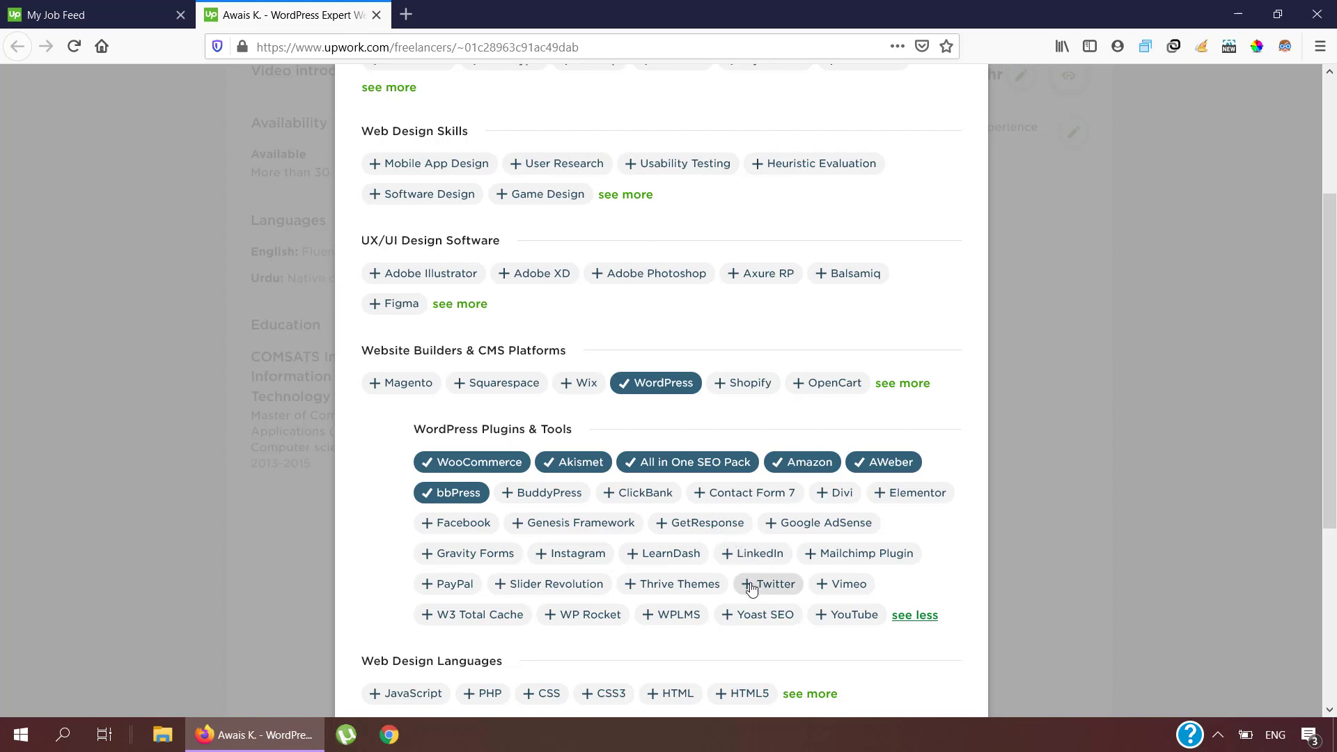
pyautogui.click(750, 619)
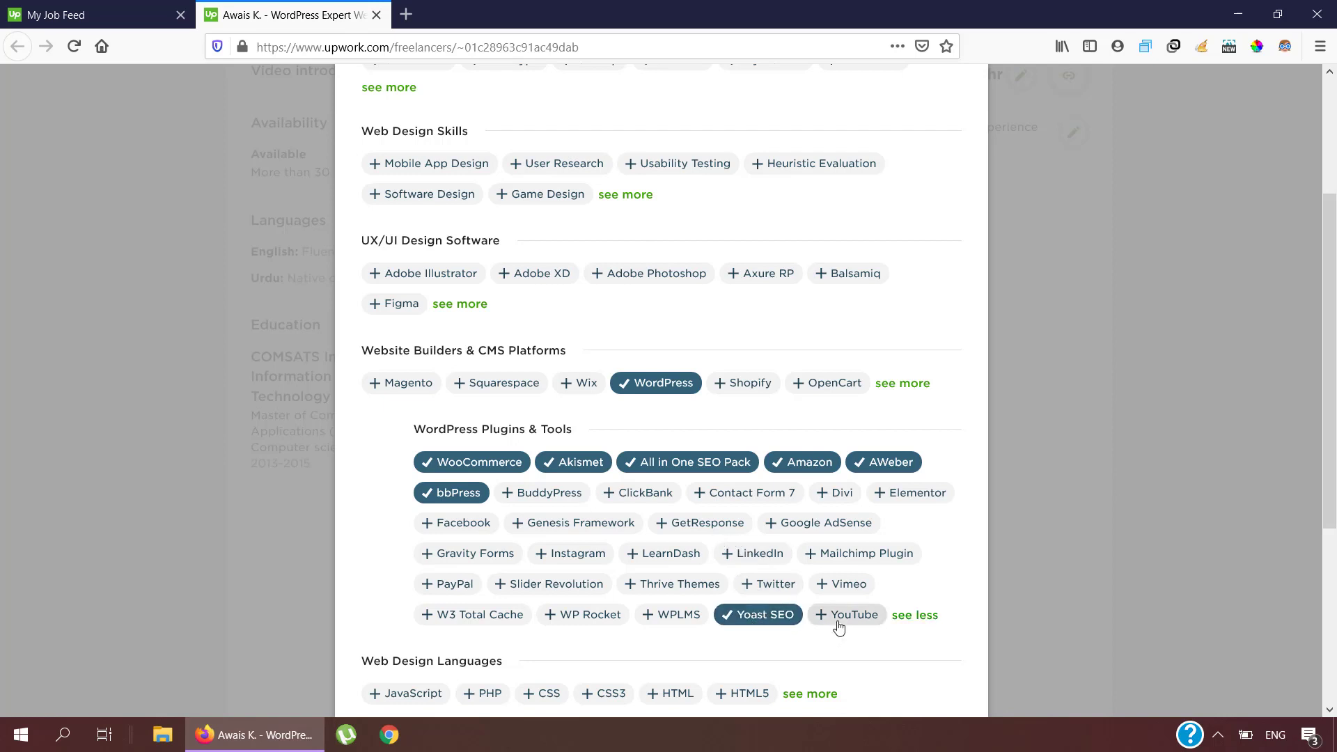
pyautogui.click(846, 616)
pyautogui.click(843, 586)
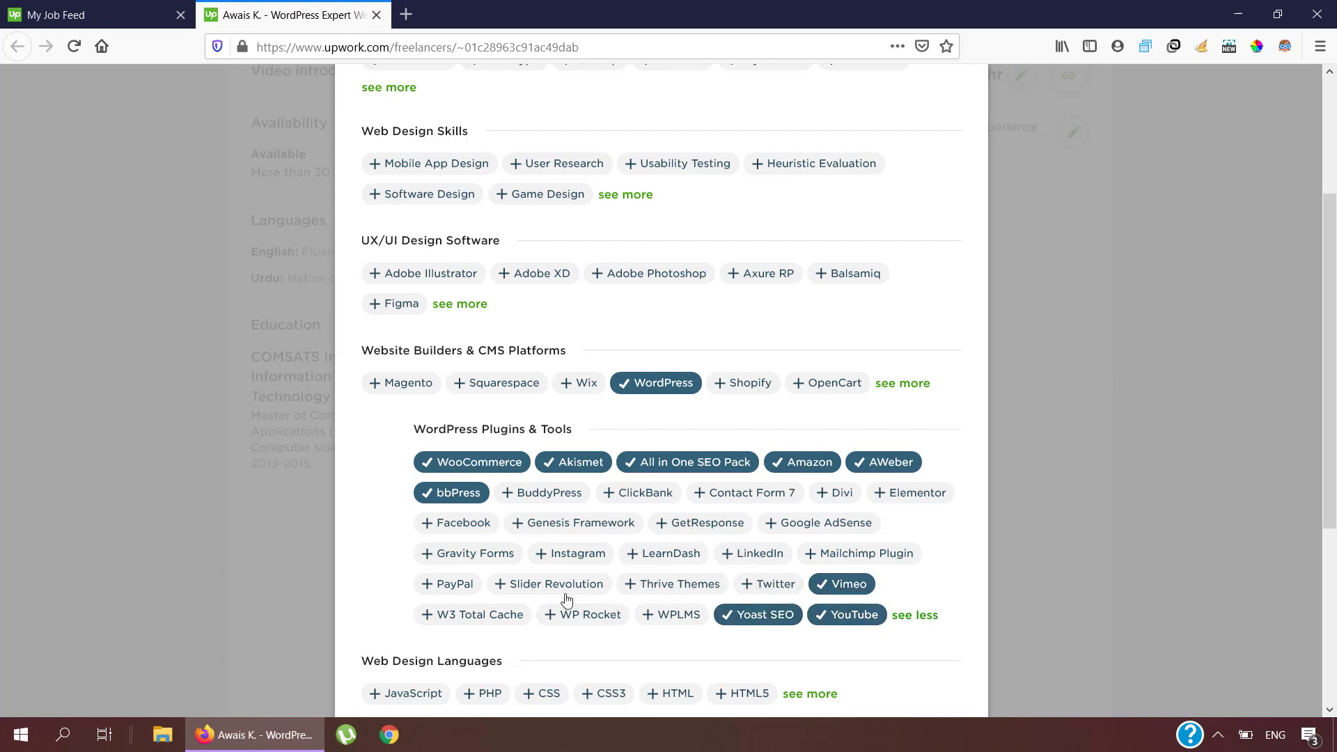
pyautogui.click(535, 588)
pyautogui.click(491, 616)
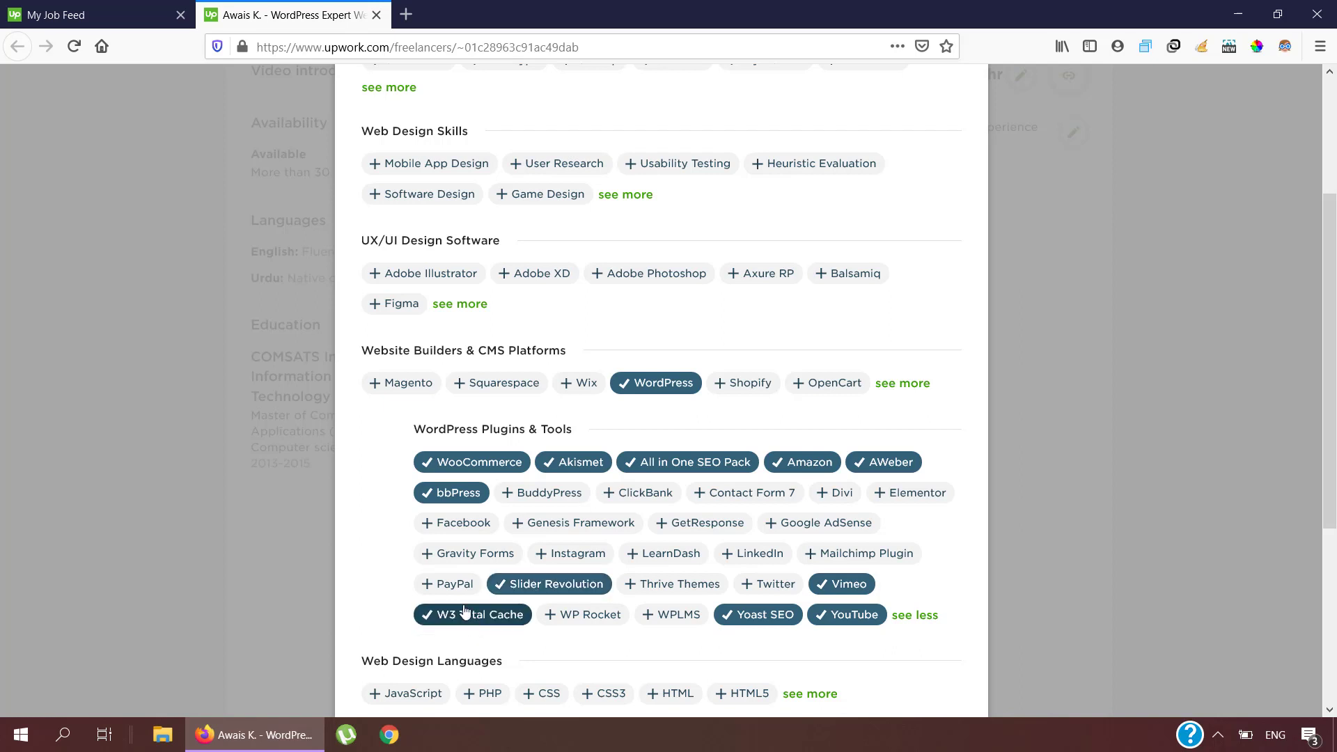
pyautogui.click(464, 555)
# Add the WordPress plugins and tools Facebook, Genesis Framework, Google AdSense, Contact Form 7, Divi, Elementor and BuddyPress.
pyautogui.click(471, 524)
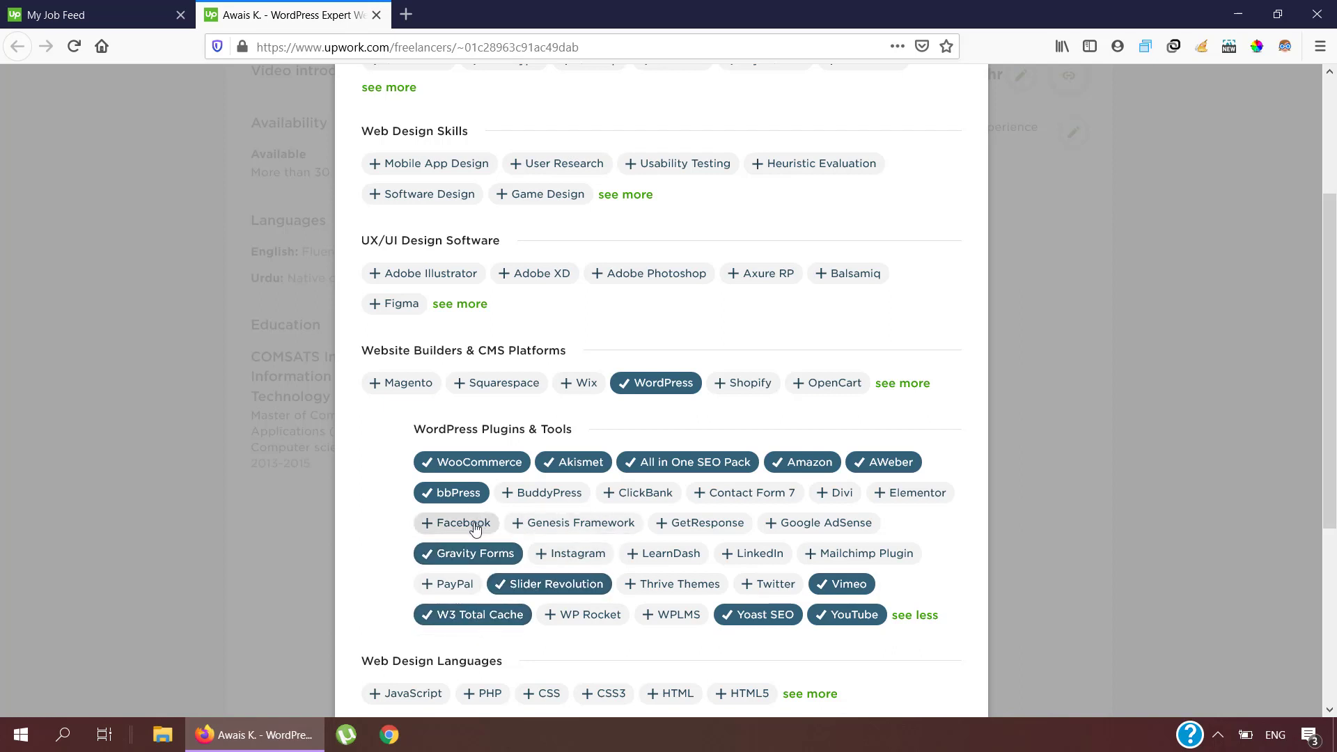
pyautogui.click(592, 535)
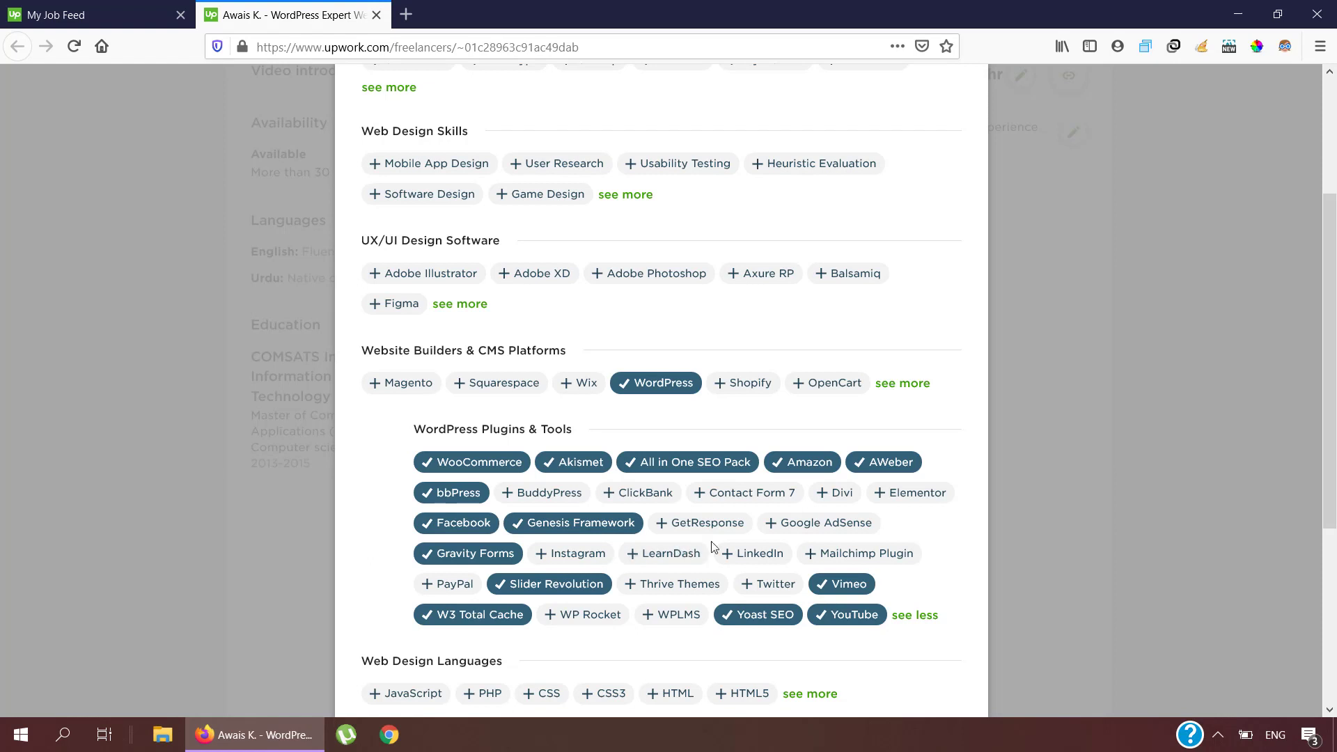
pyautogui.click(827, 530)
pyautogui.click(748, 494)
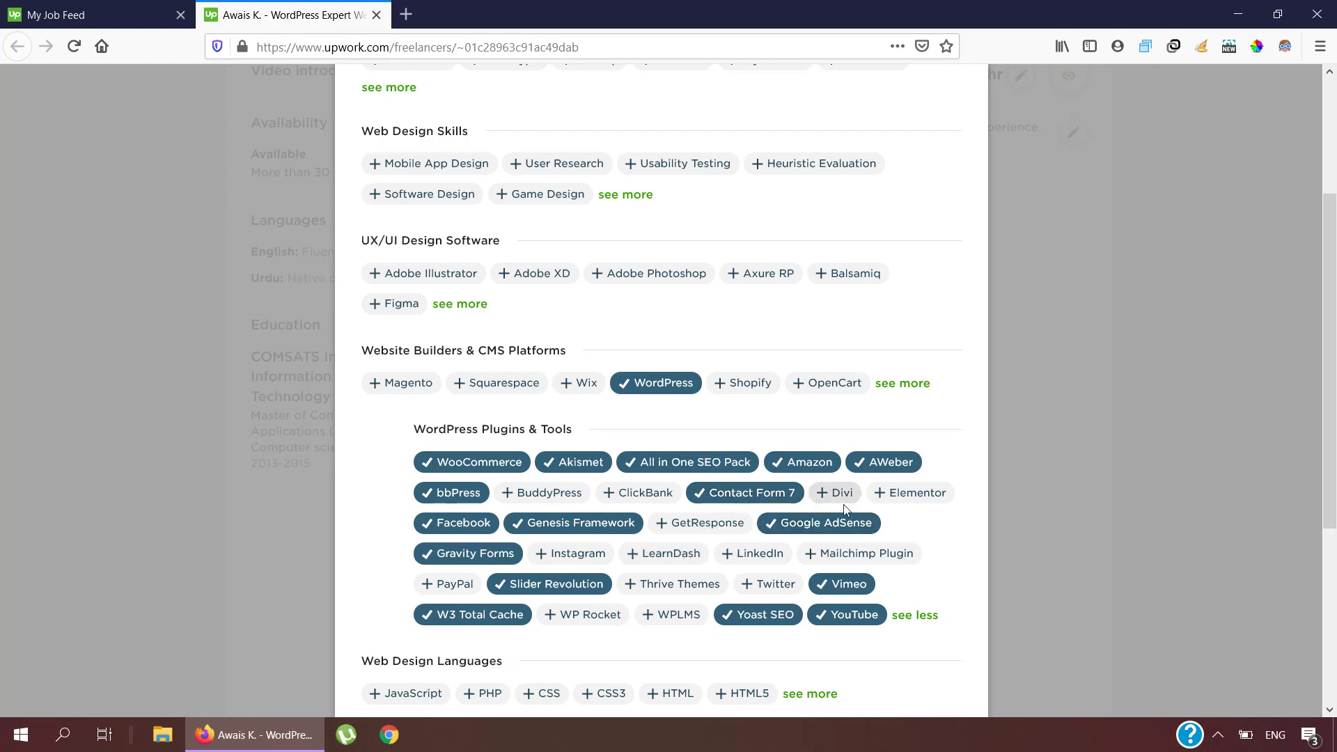
pyautogui.click(839, 494)
pyautogui.click(927, 501)
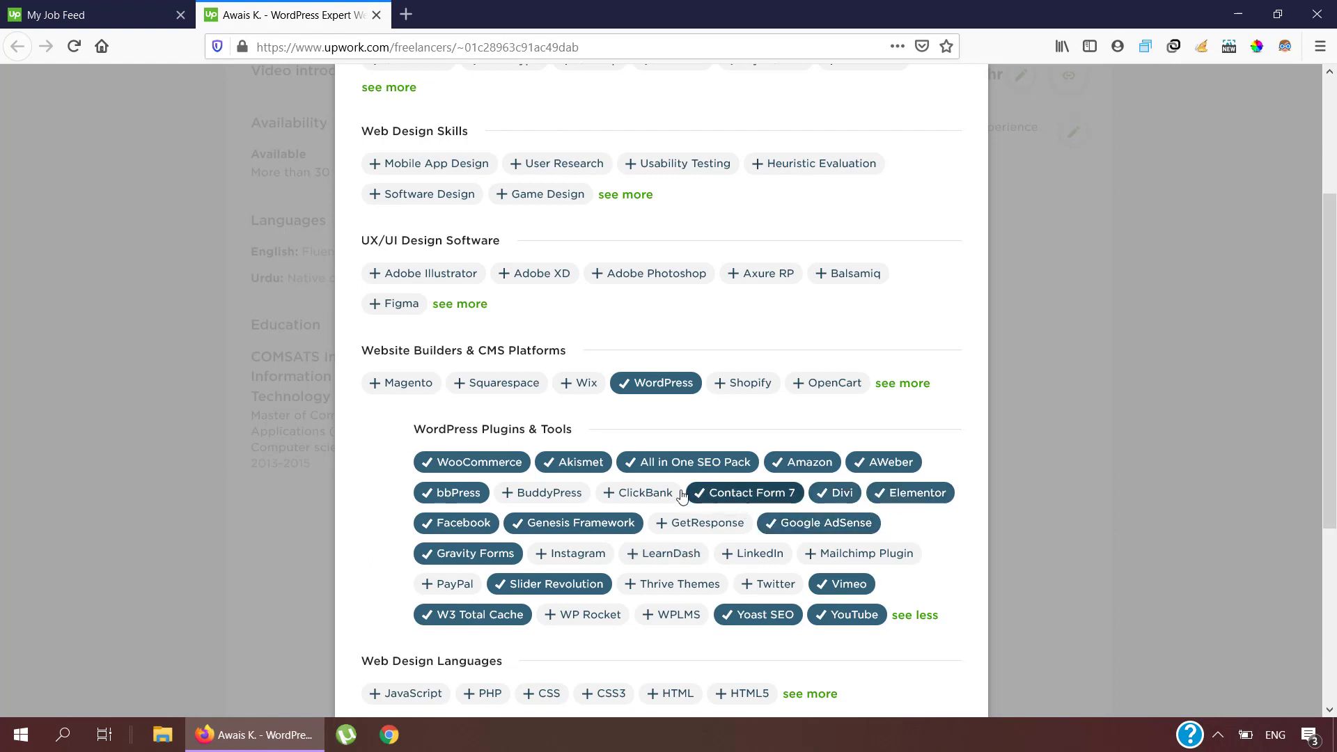
pyautogui.click(573, 495)
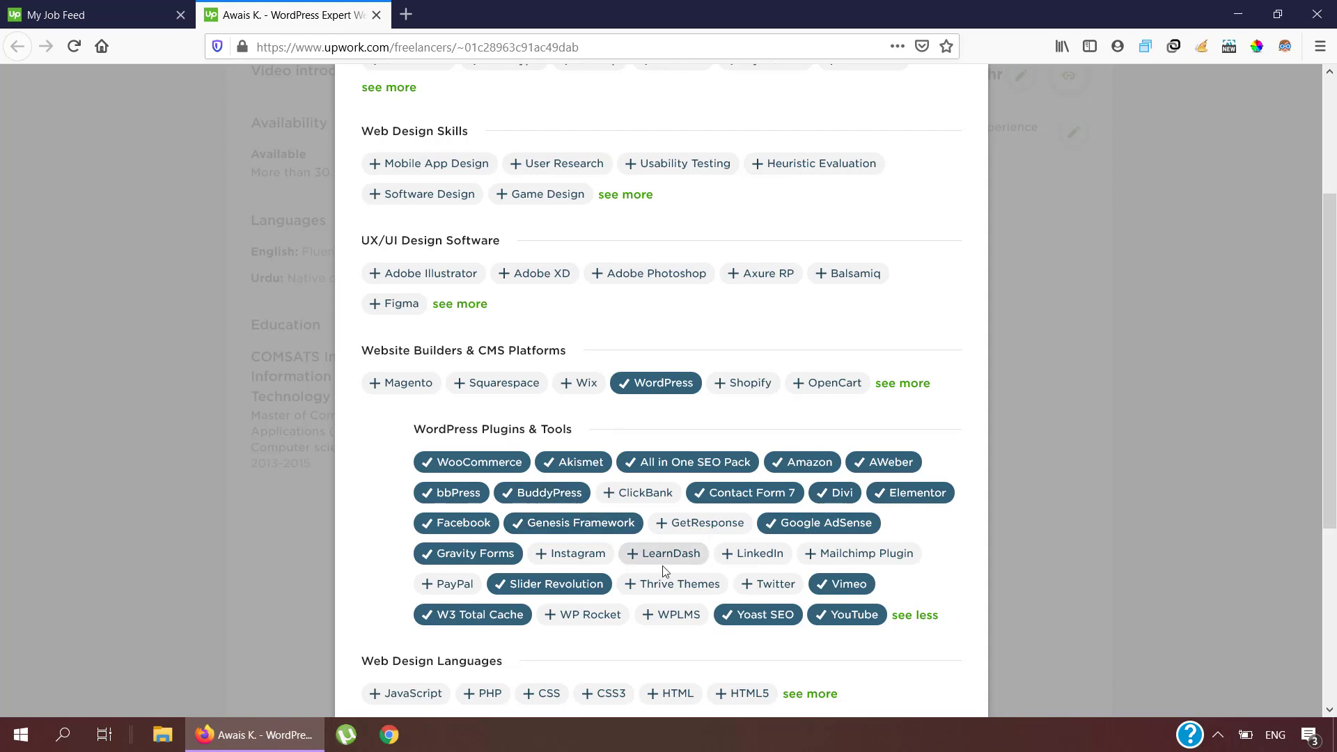
# Add Small (10-99 employees) as the business size experience, then save the Web Design skills and continue.
pyautogui.scroll(-1, 665, 571)
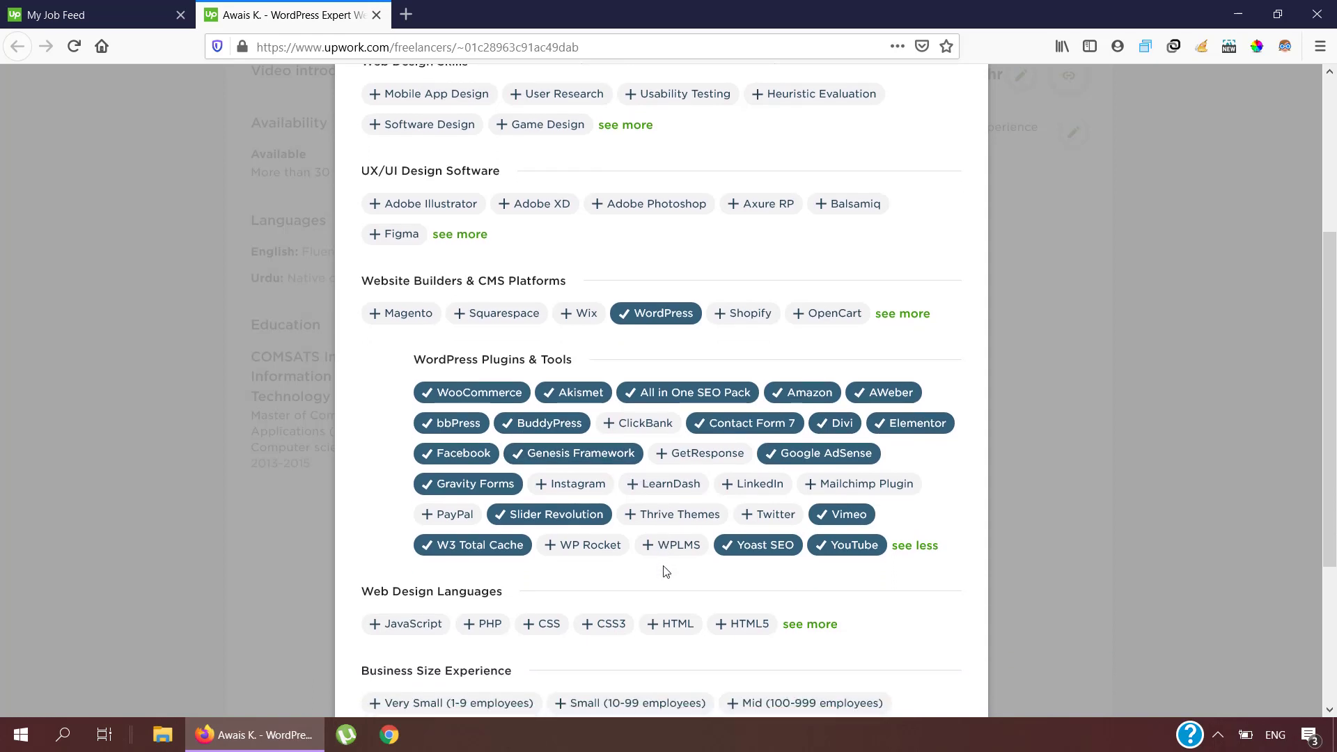
pyautogui.scroll(-1, 666, 571)
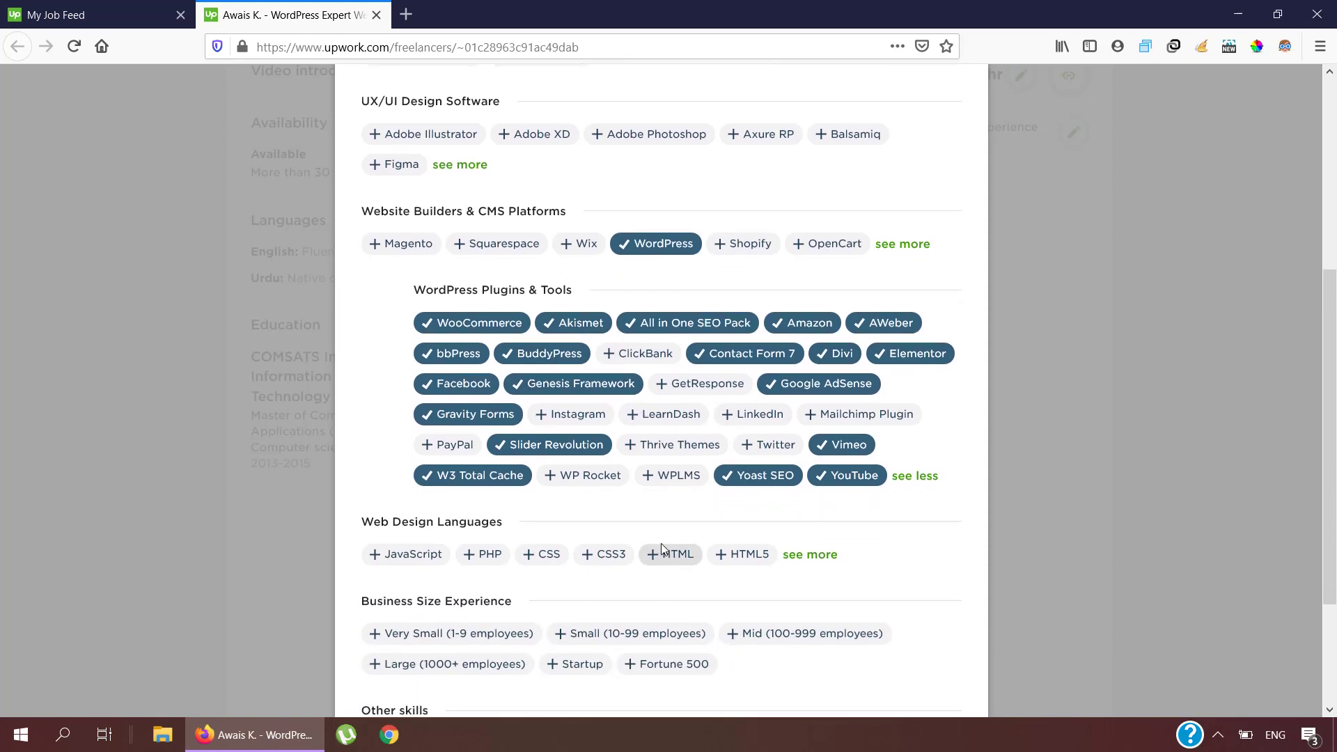
pyautogui.scroll(-1, 662, 543)
pyautogui.scroll(-2, 397, 562)
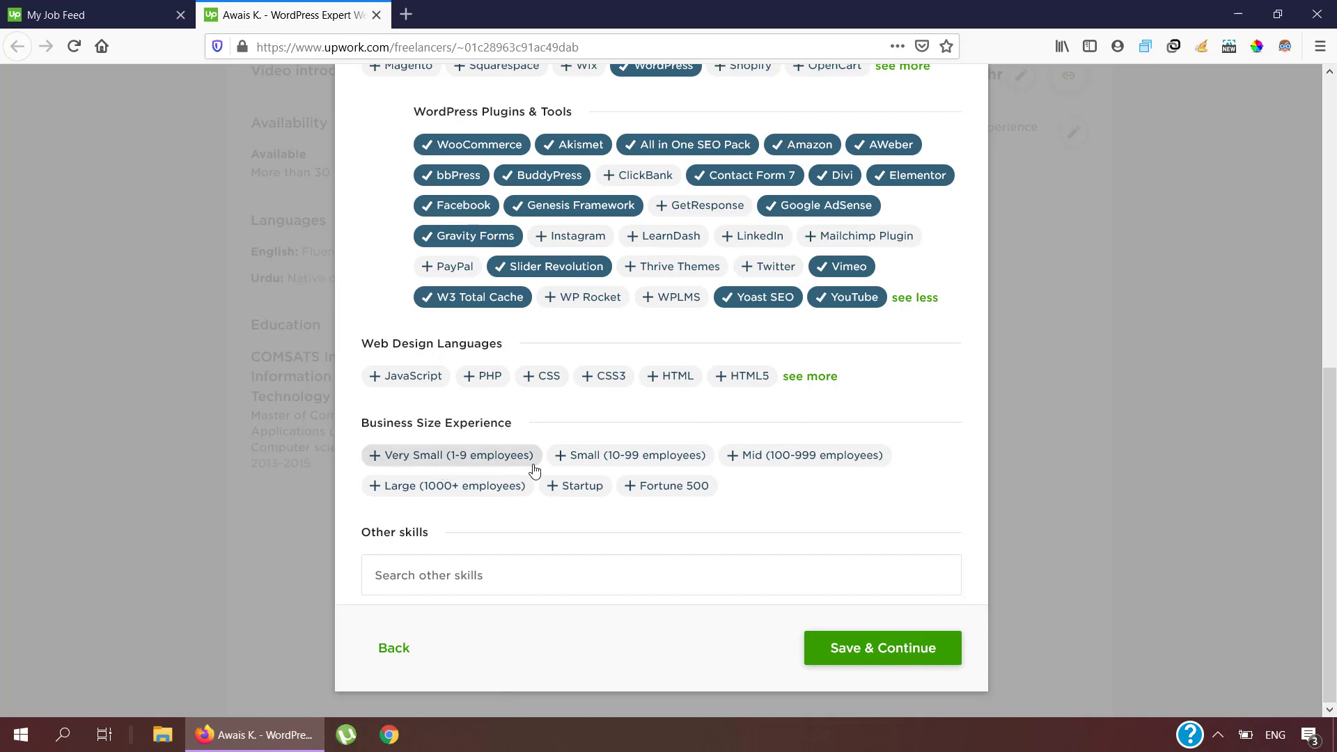
pyautogui.click(650, 458)
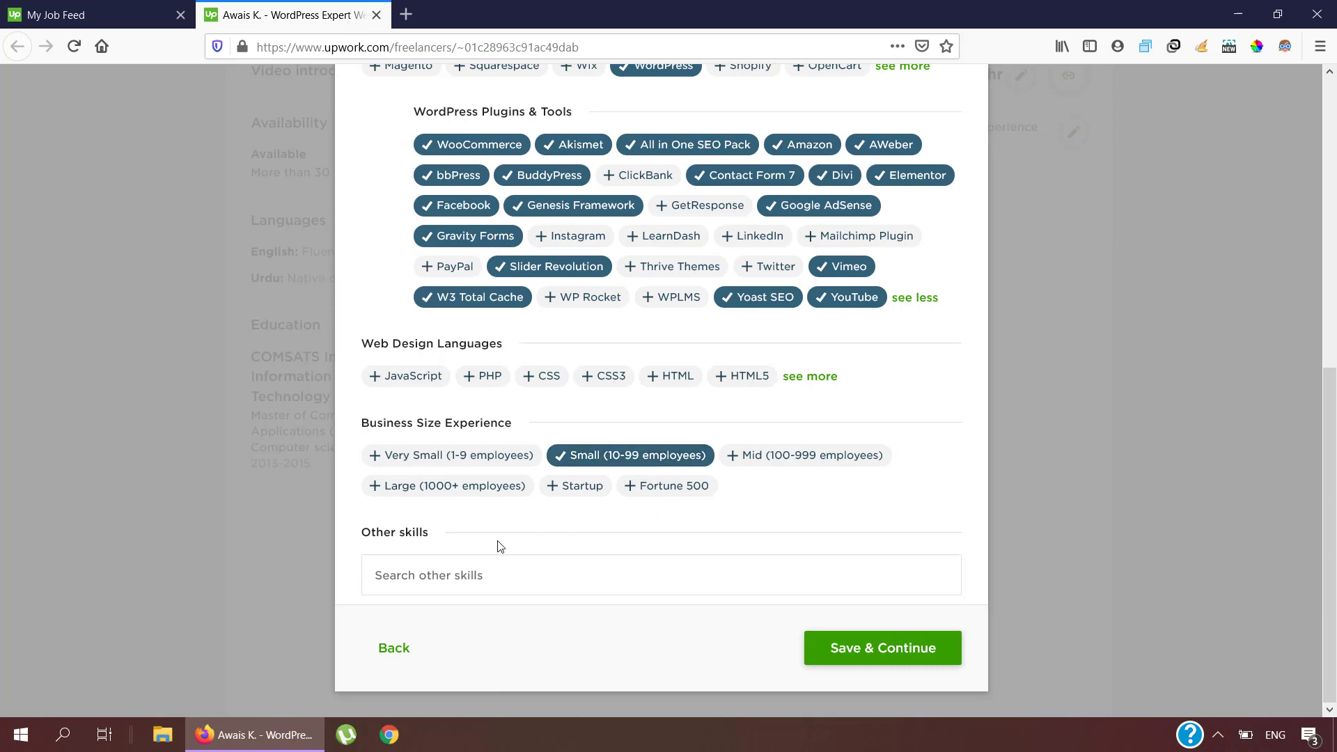
pyautogui.click(460, 571)
pyautogui.scroll(5, 487, 543)
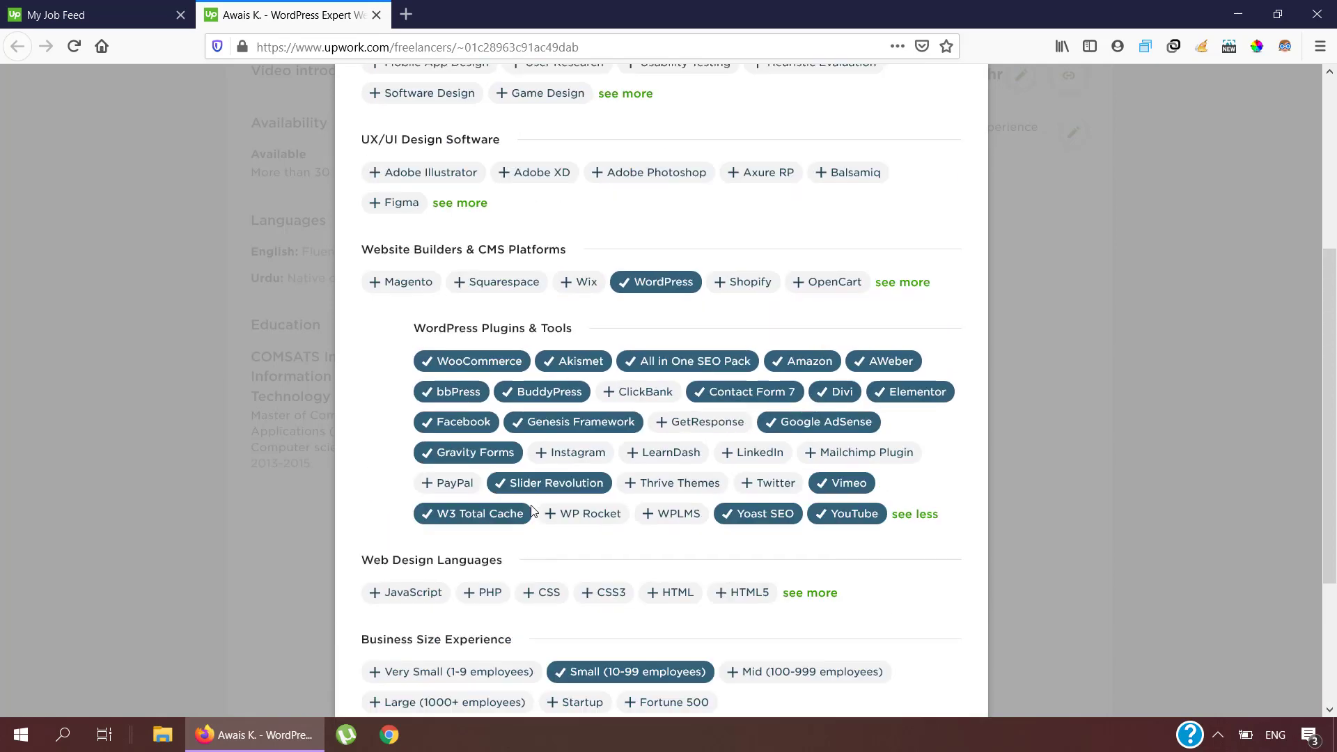
pyautogui.scroll(3, 531, 510)
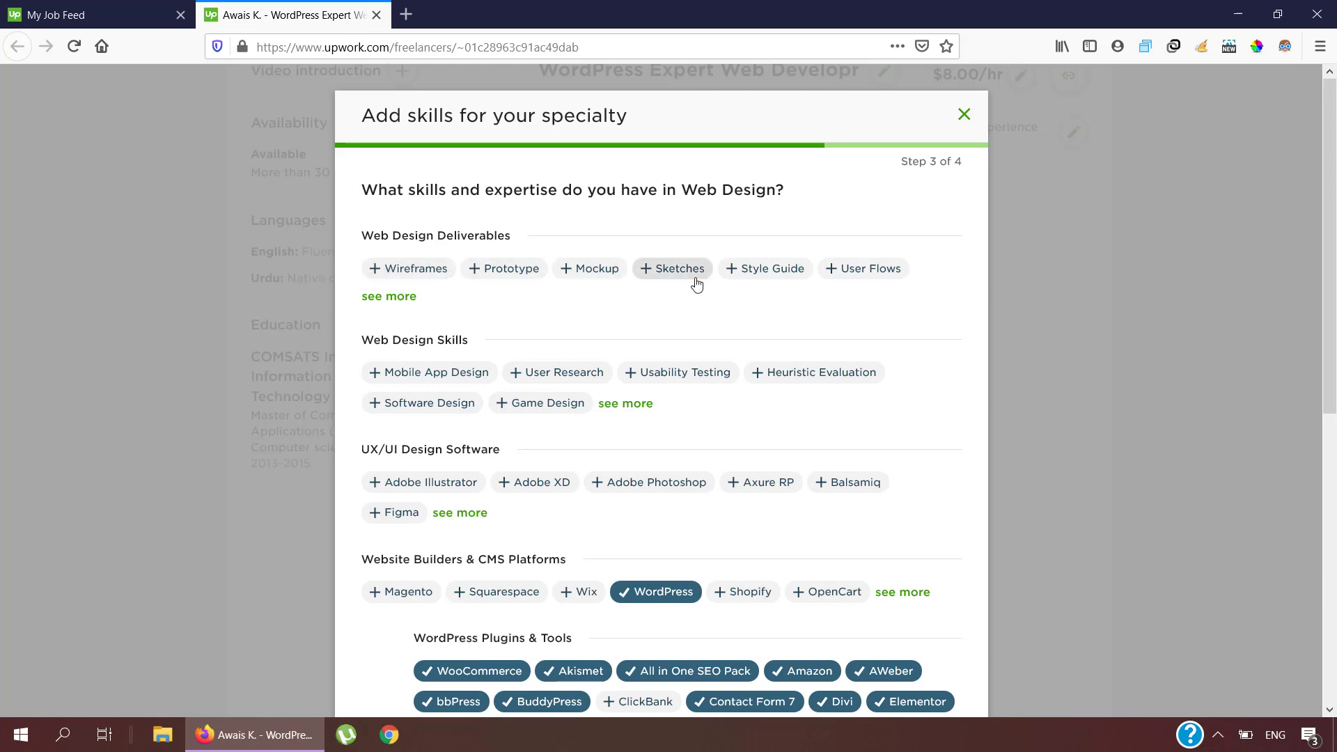
pyautogui.scroll(-6, 835, 404)
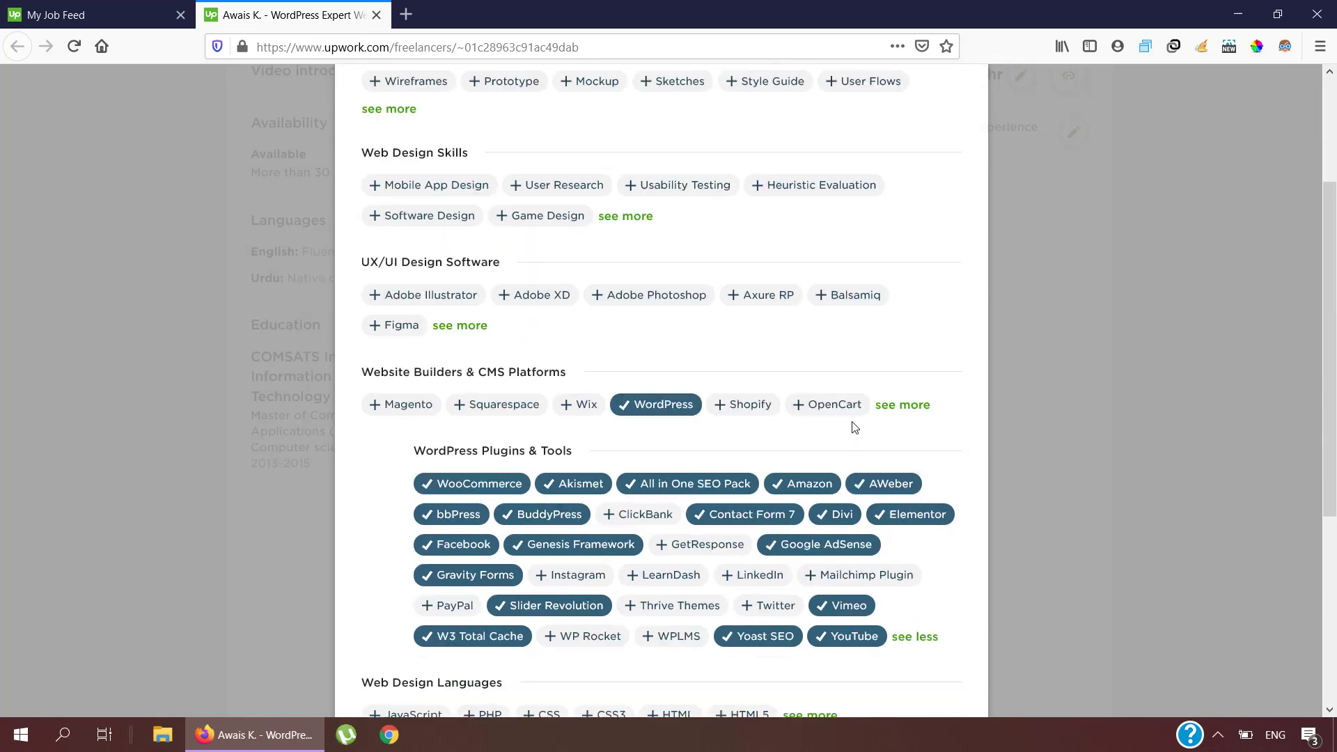
pyautogui.scroll(-3, 853, 523)
pyautogui.click(872, 645)
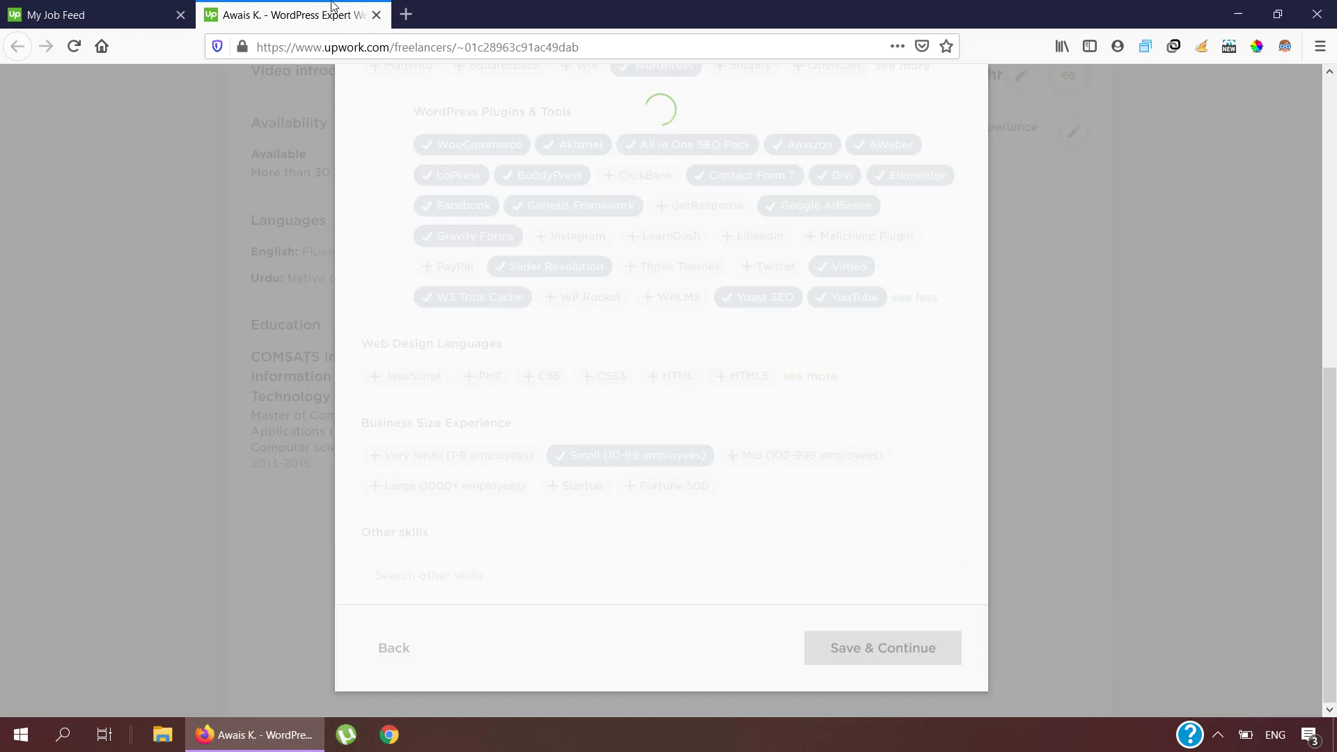
# Check the profile completion and its remaining suggestions on the job feed, and return to the specialized profile setup.
pyautogui.click(68, 11)
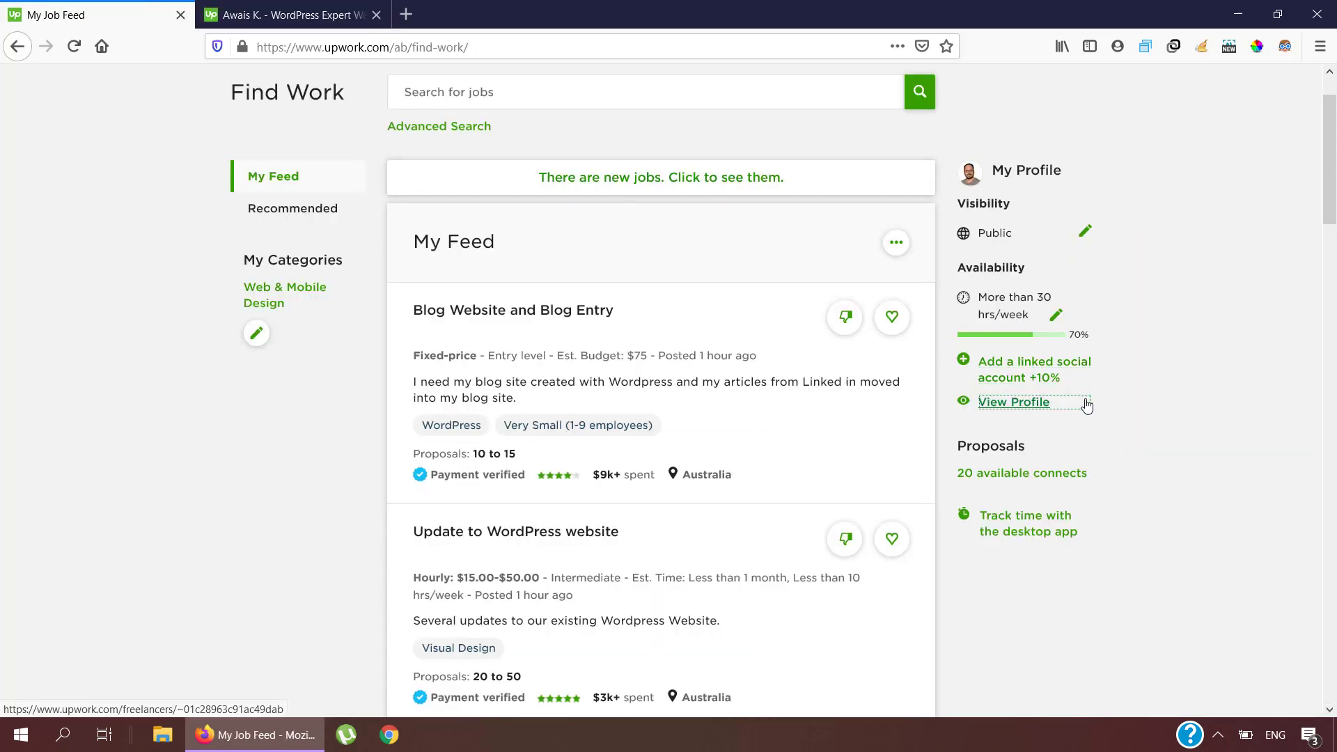
pyautogui.scroll(-1, 1185, 397)
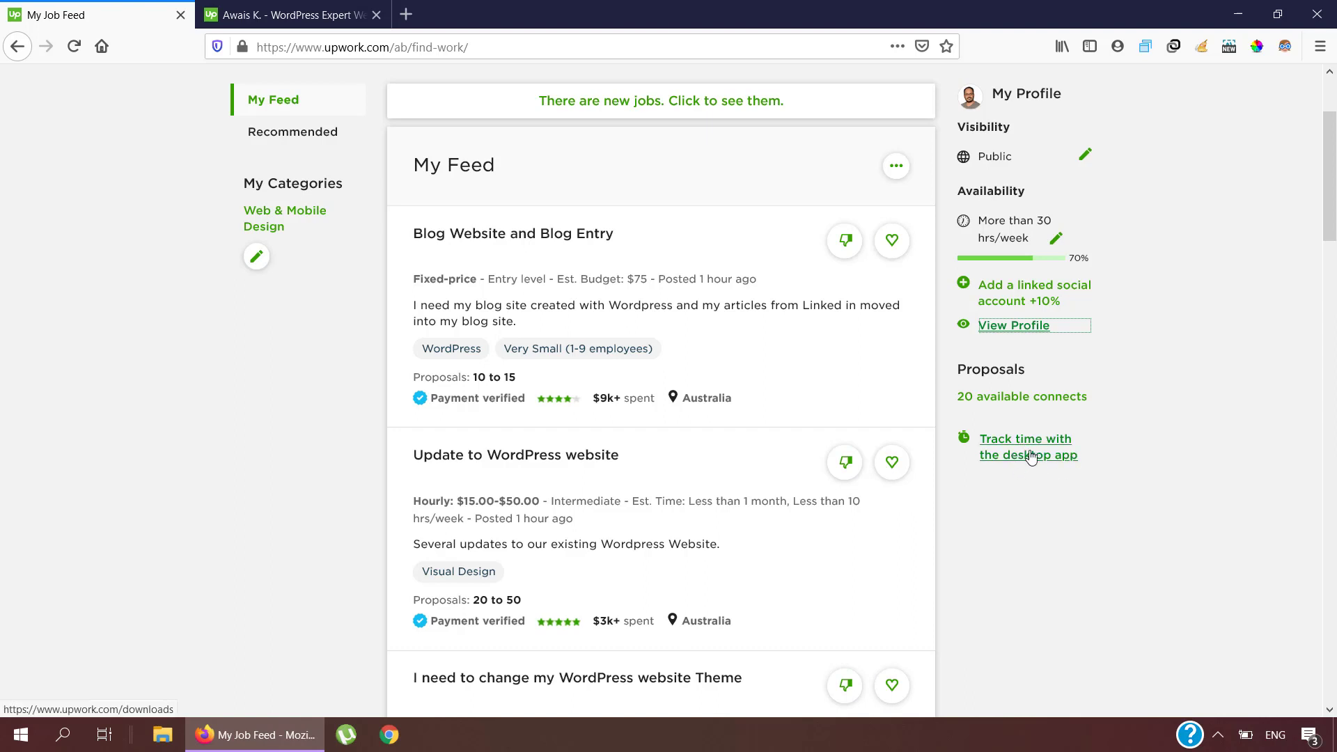
pyautogui.click(316, 10)
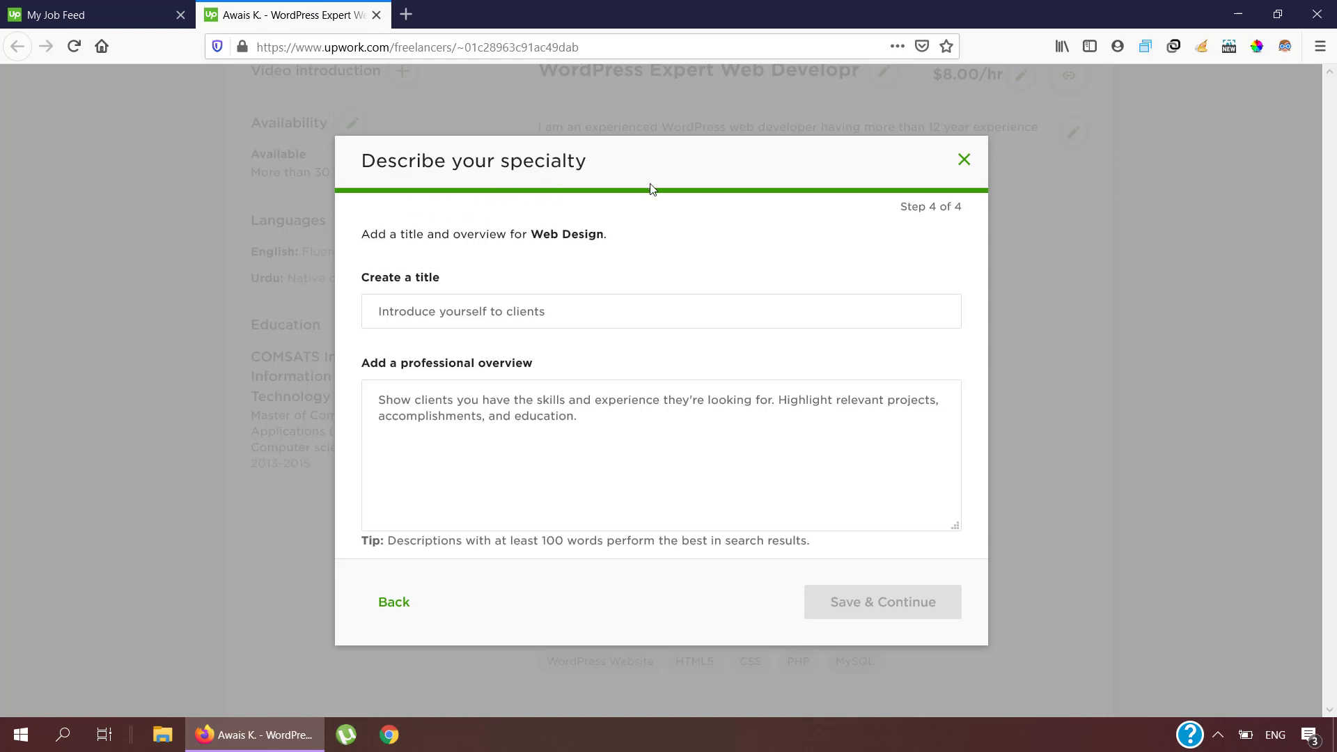
# Enter "WordPress Devloper with 12 Years Experience" as the title of the Web Design specialty.
pyautogui.click(423, 297)
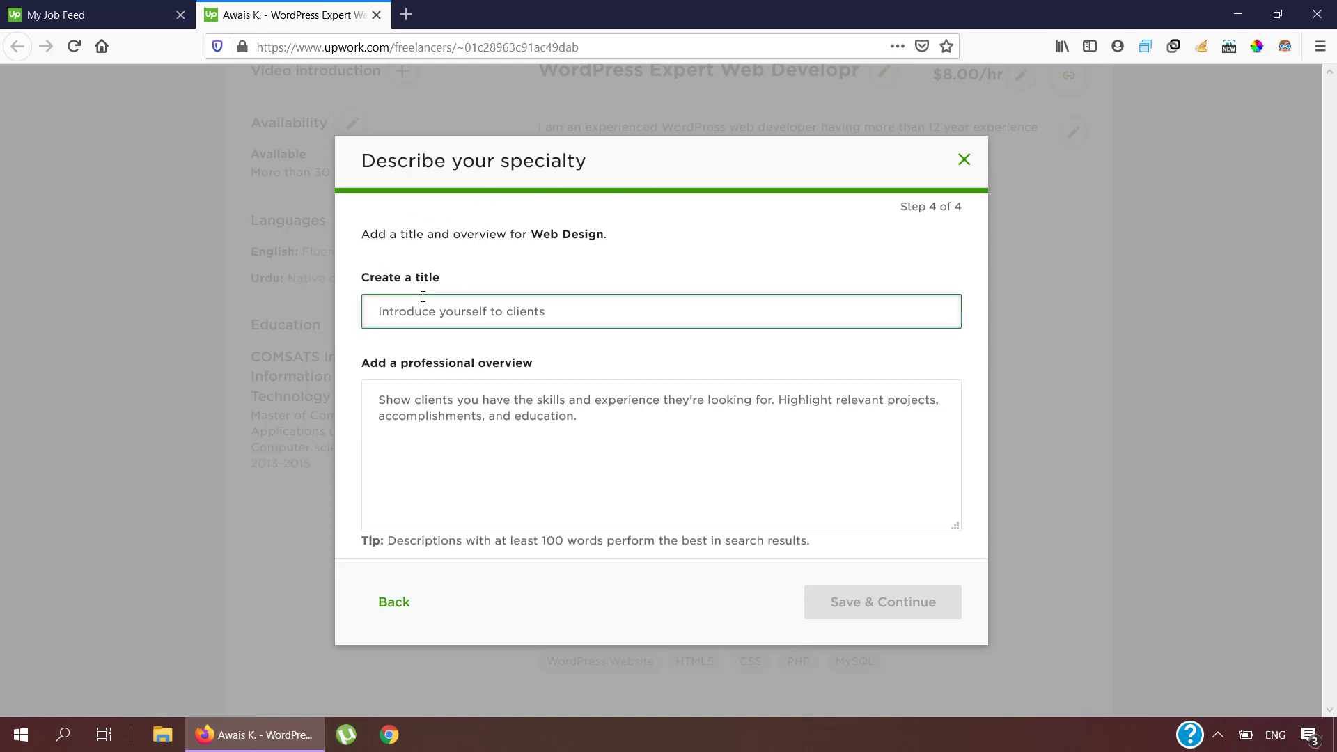
pyautogui.click(528, 424)
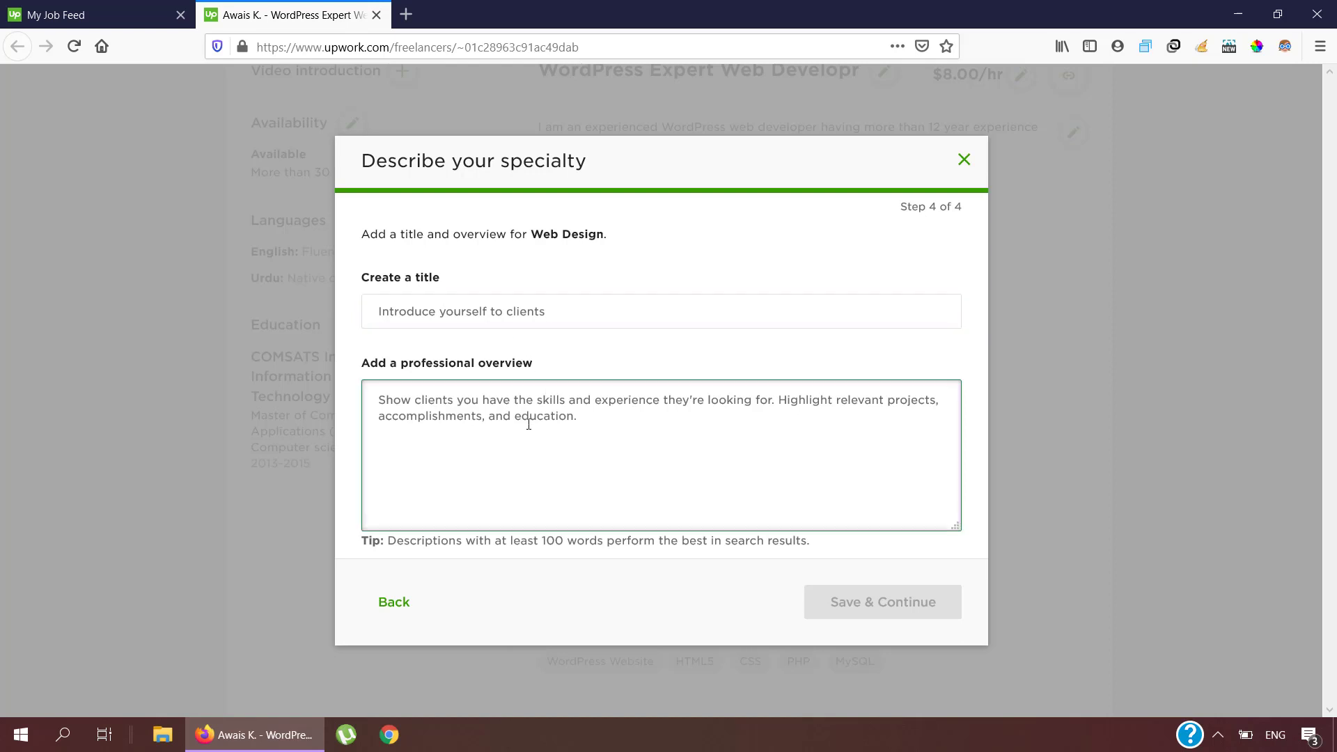
pyautogui.click(461, 302)
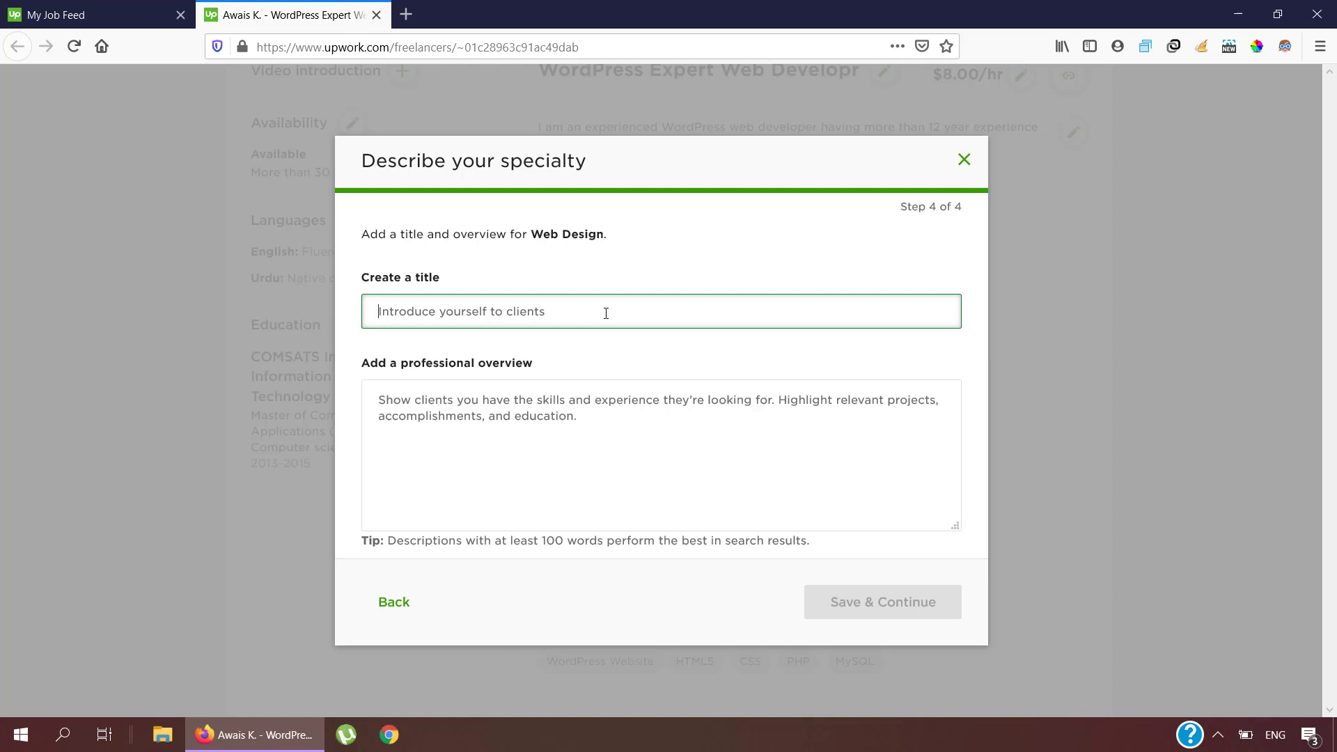
pyautogui.write('We')
pyautogui.press('BackSpace')
pyautogui.press('BackSpace')
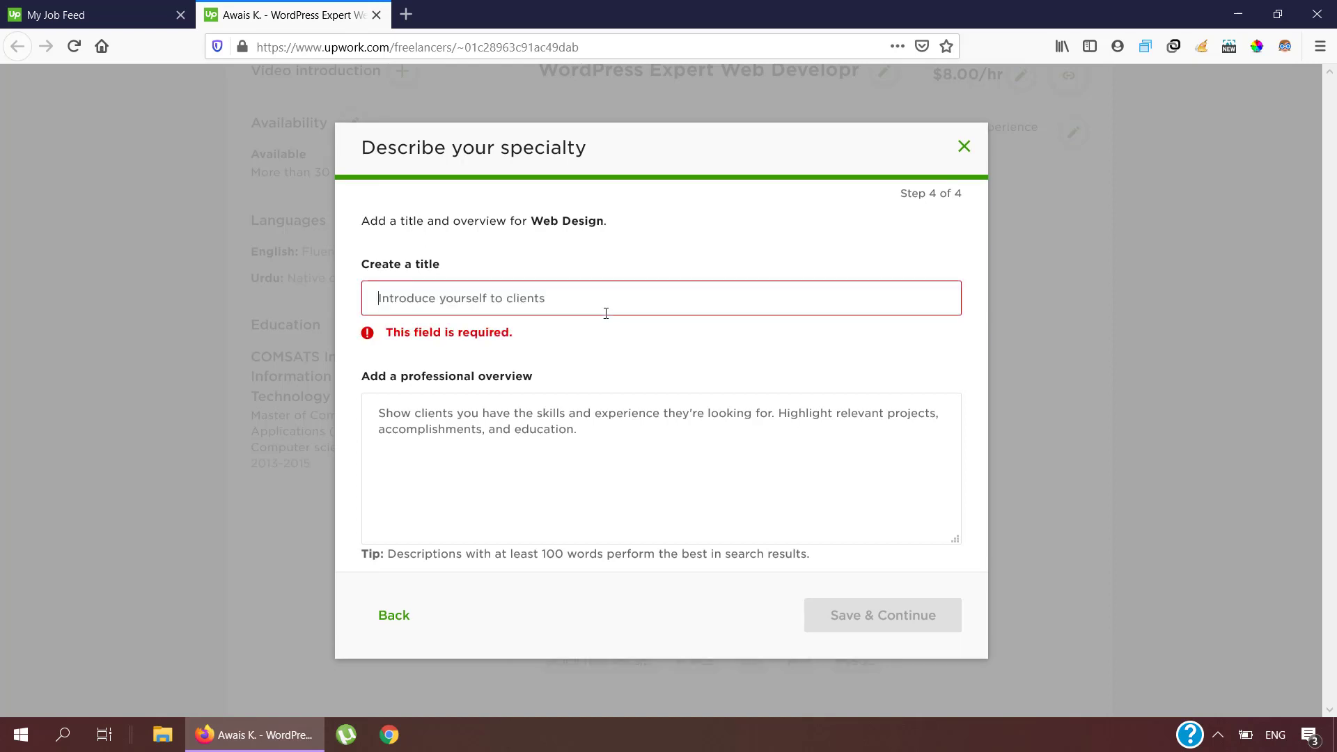
pyautogui.write('WerdPress')
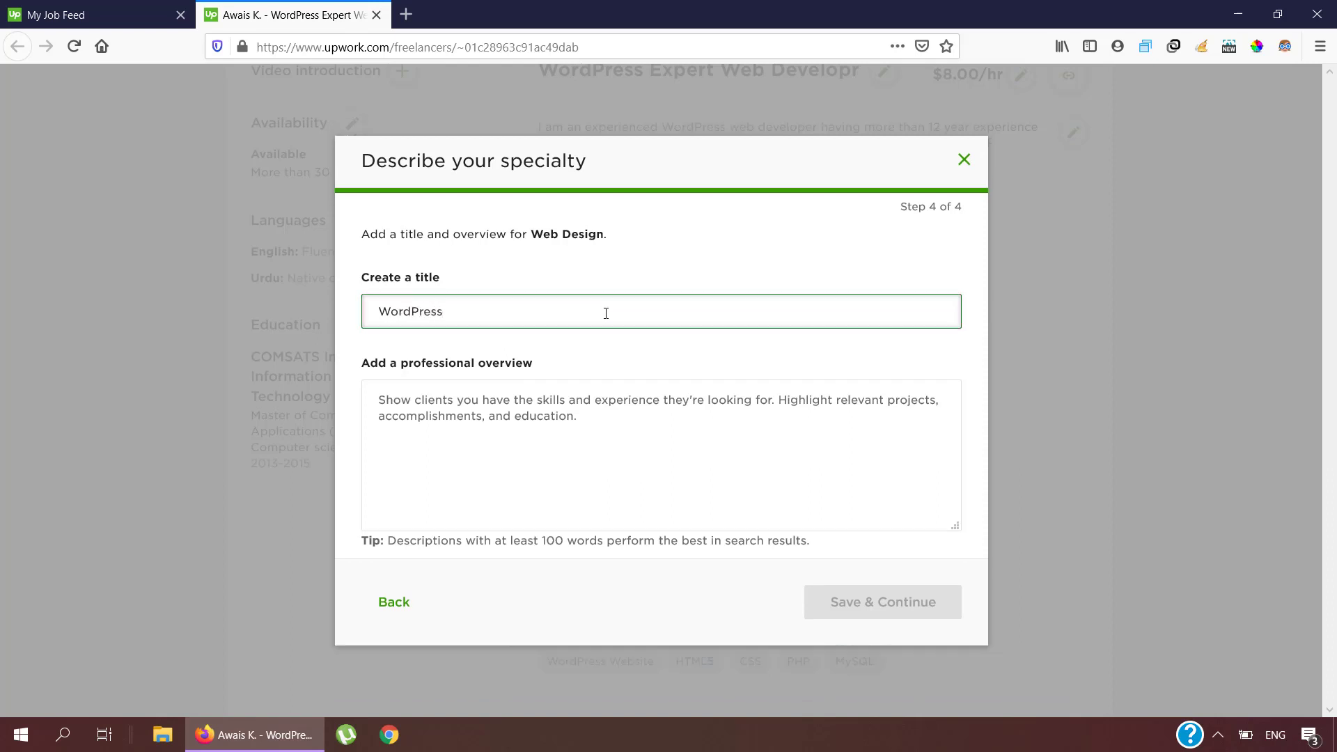
pyautogui.write(' Devloper with 12 Years Experience')
# Start the professional overview with "I have been building websites and blogs using WordPress for more than 12 years. I have built all type of websites".
pyautogui.click(642, 461)
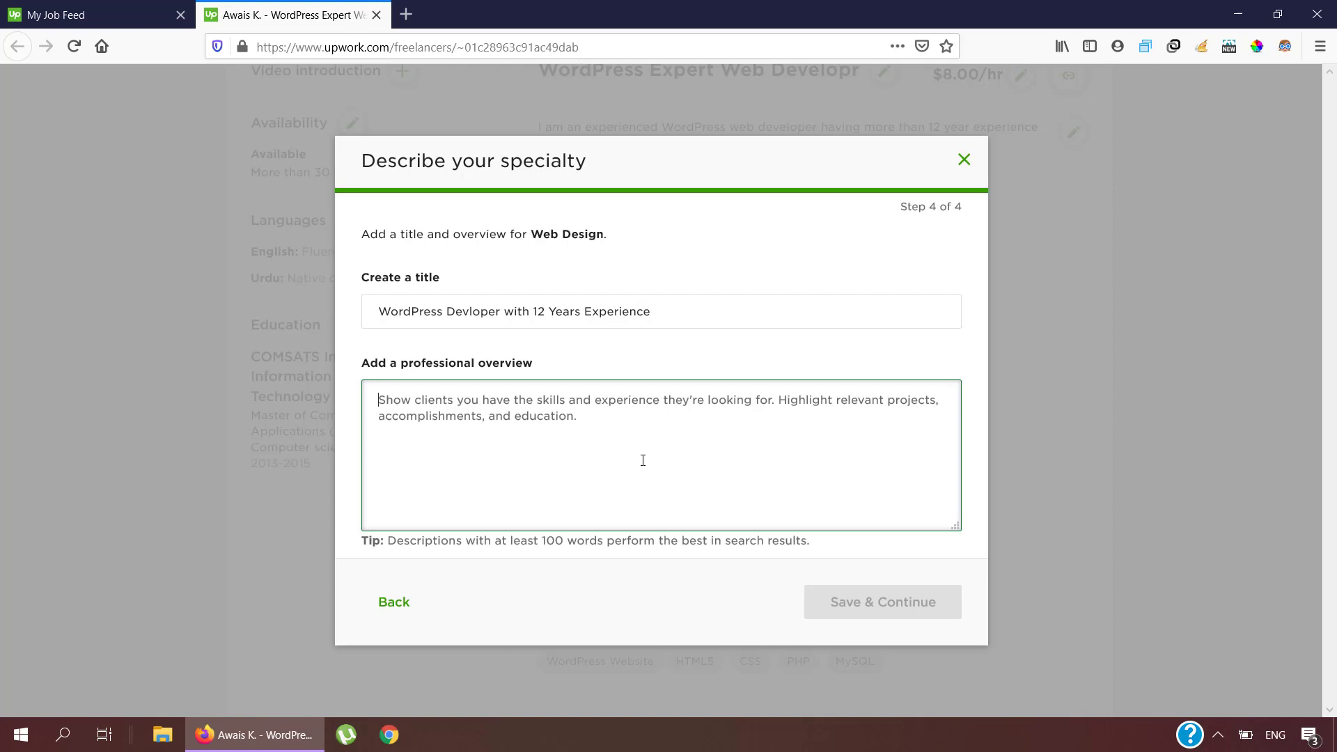
pyautogui.write('I have been b')
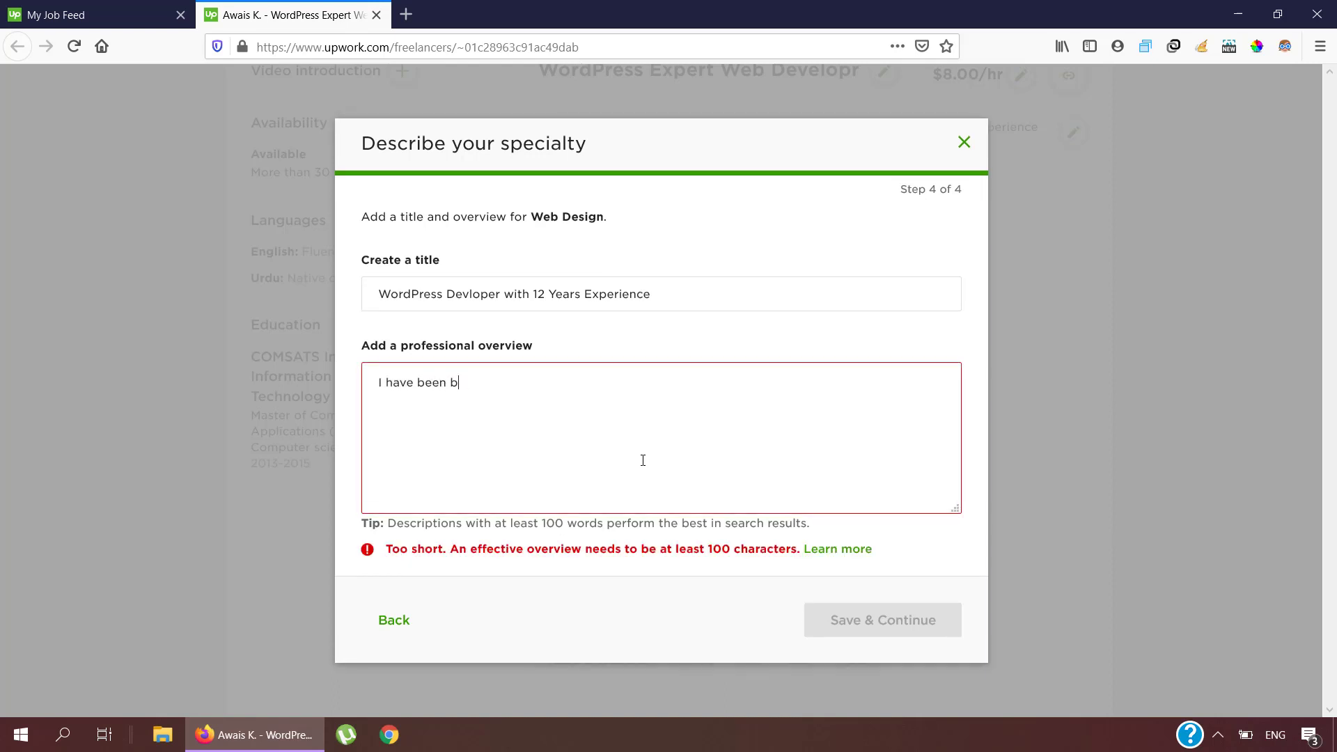
pyautogui.write('uilding websites and blogs')
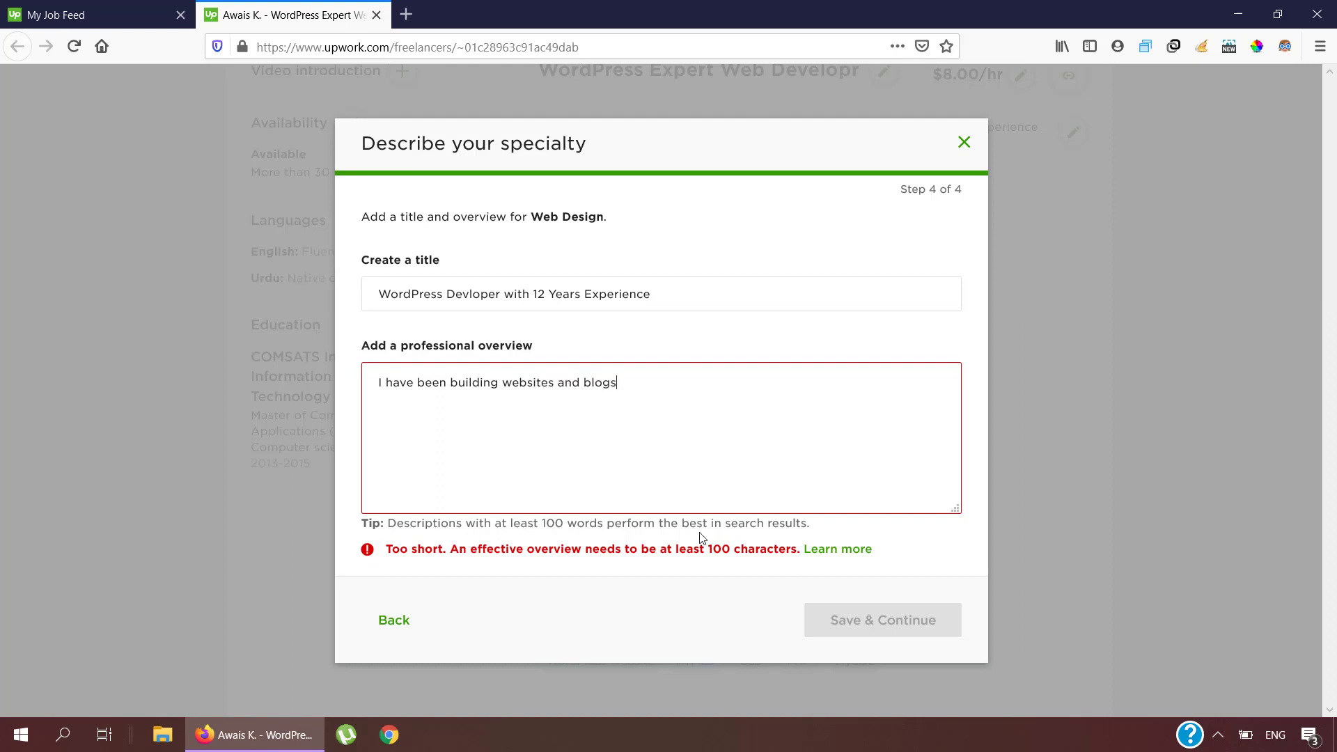
pyautogui.write(' using Wordpress for more than 12')
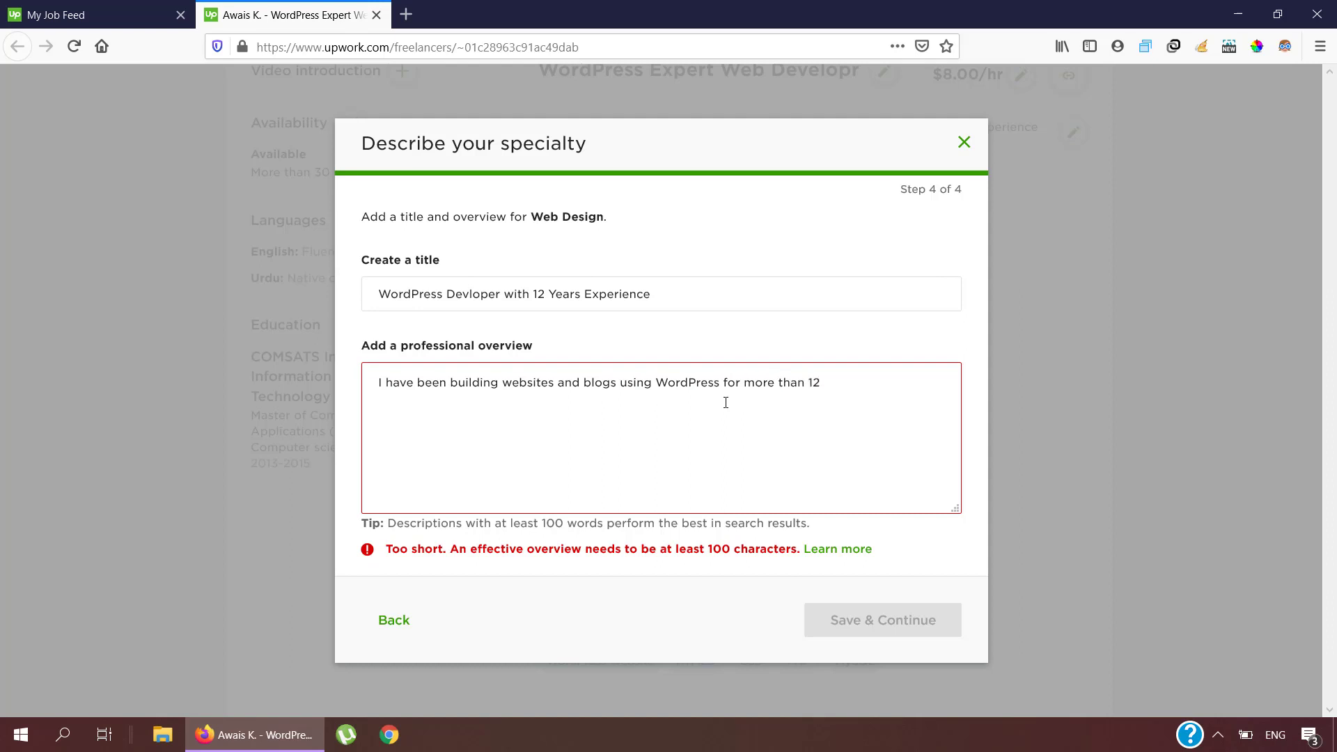
pyautogui.write(' years. I have built all type of websites')
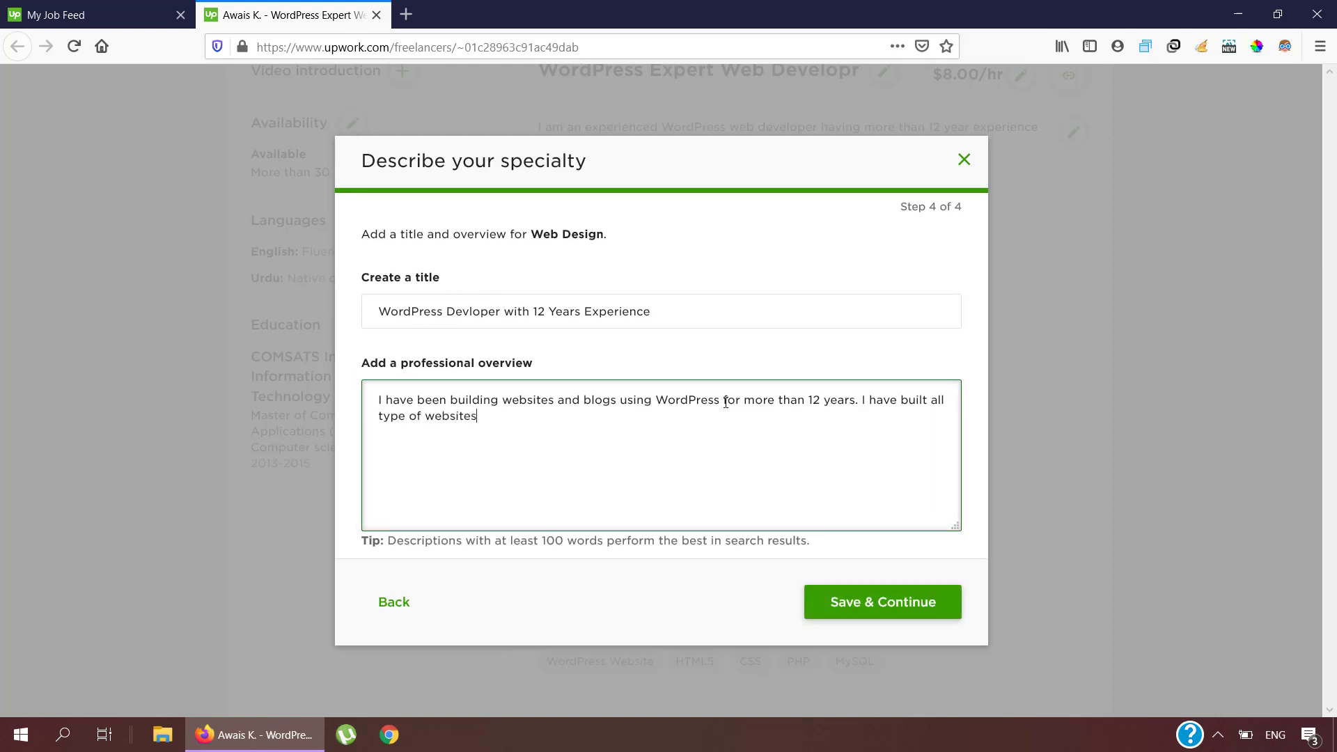
# Complete the overview with "including portfolio websites, WooCommerce stores and many other types of websites." and save the title and overview.
pyautogui.write(' including portfolio websites')
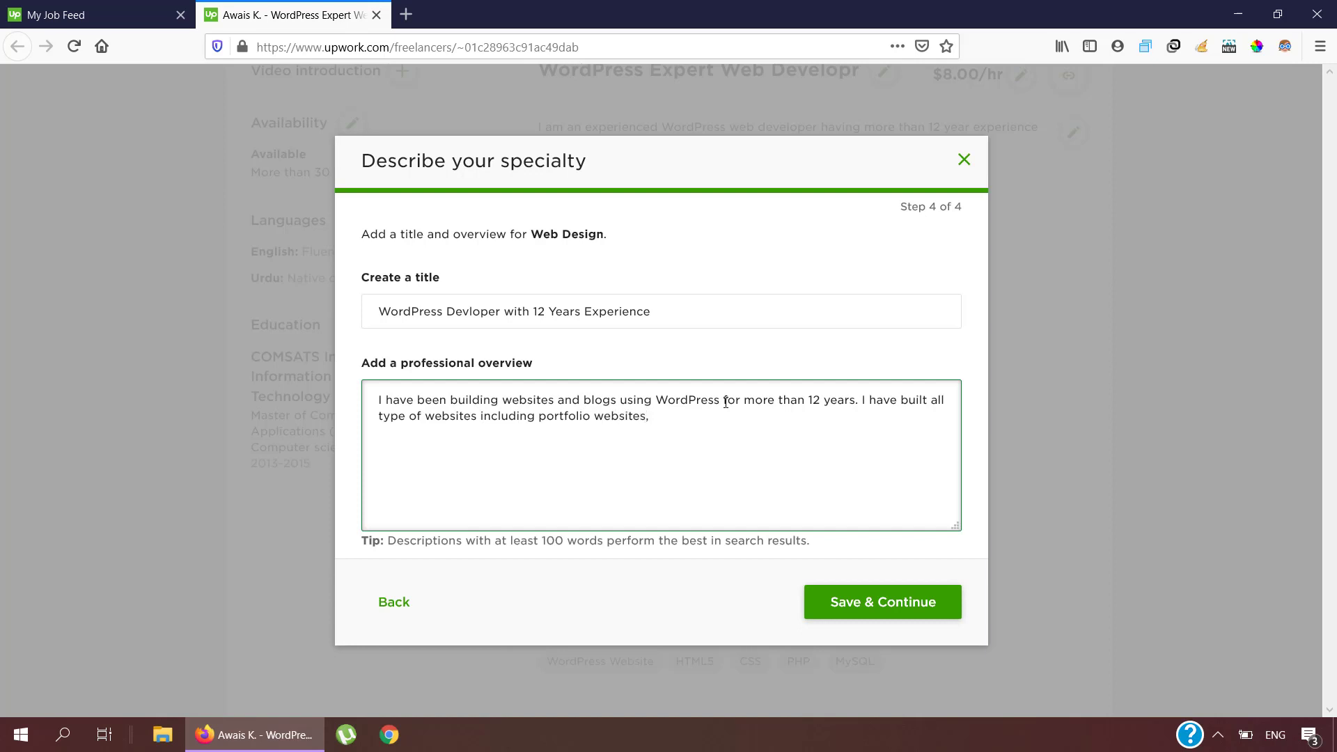
pyautogui.write(', woocommerce f')
pyautogui.press('BackSpace')
pyautogui.press('BackSpace')
pyautogui.press('BackSpace')
pyautogui.press('BackSpace')
pyautogui.press('BackSpace')
pyautogui.press('BackSpace')
pyautogui.press('BackSpace')
pyautogui.write('WooCommerce S')
pyautogui.press('BackSpace')
pyautogui.write('stores')
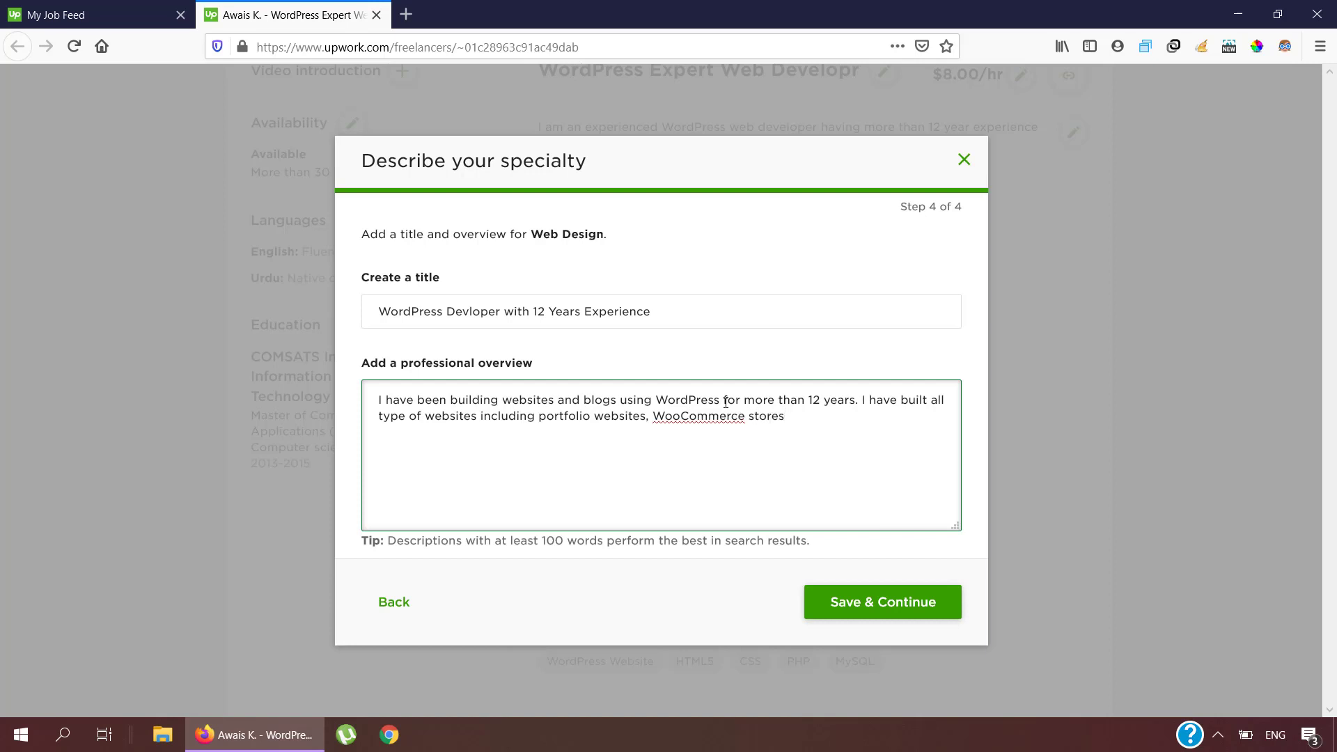
pyautogui.write(' and many other types of websites.')
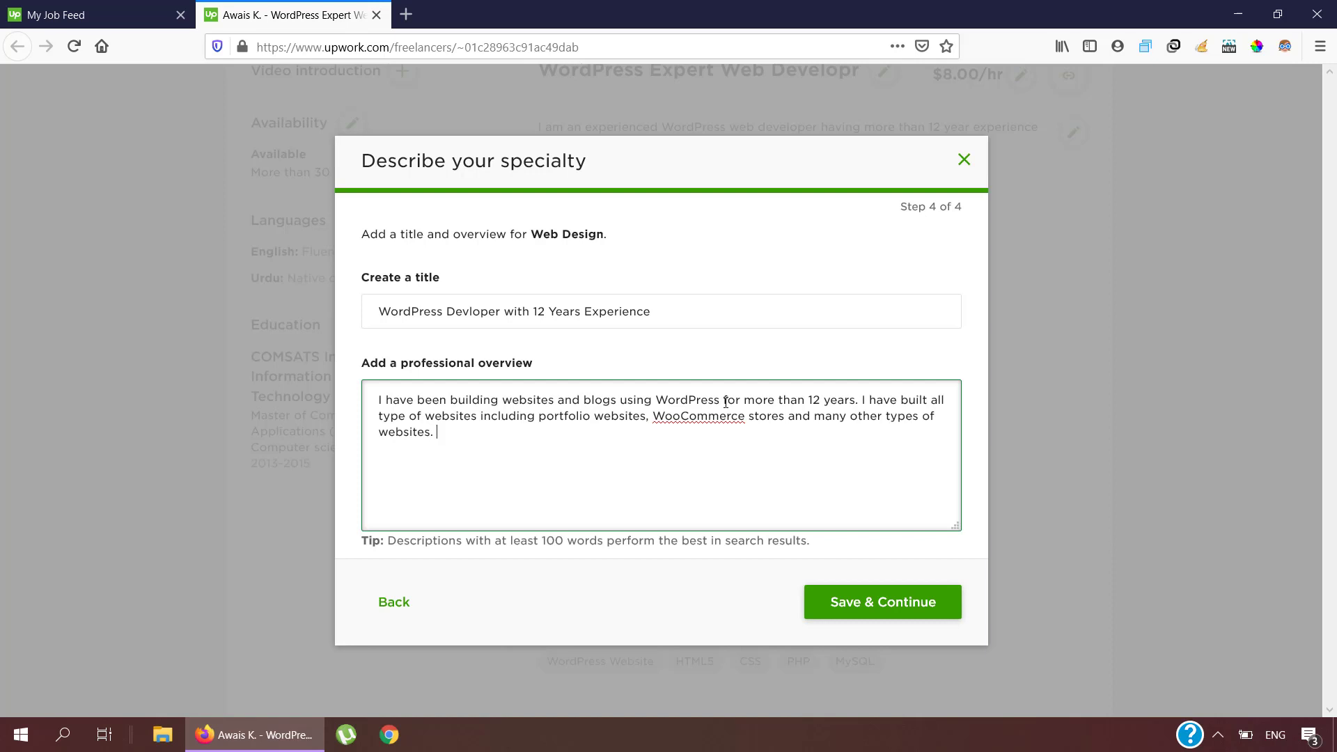
pyautogui.click(908, 598)
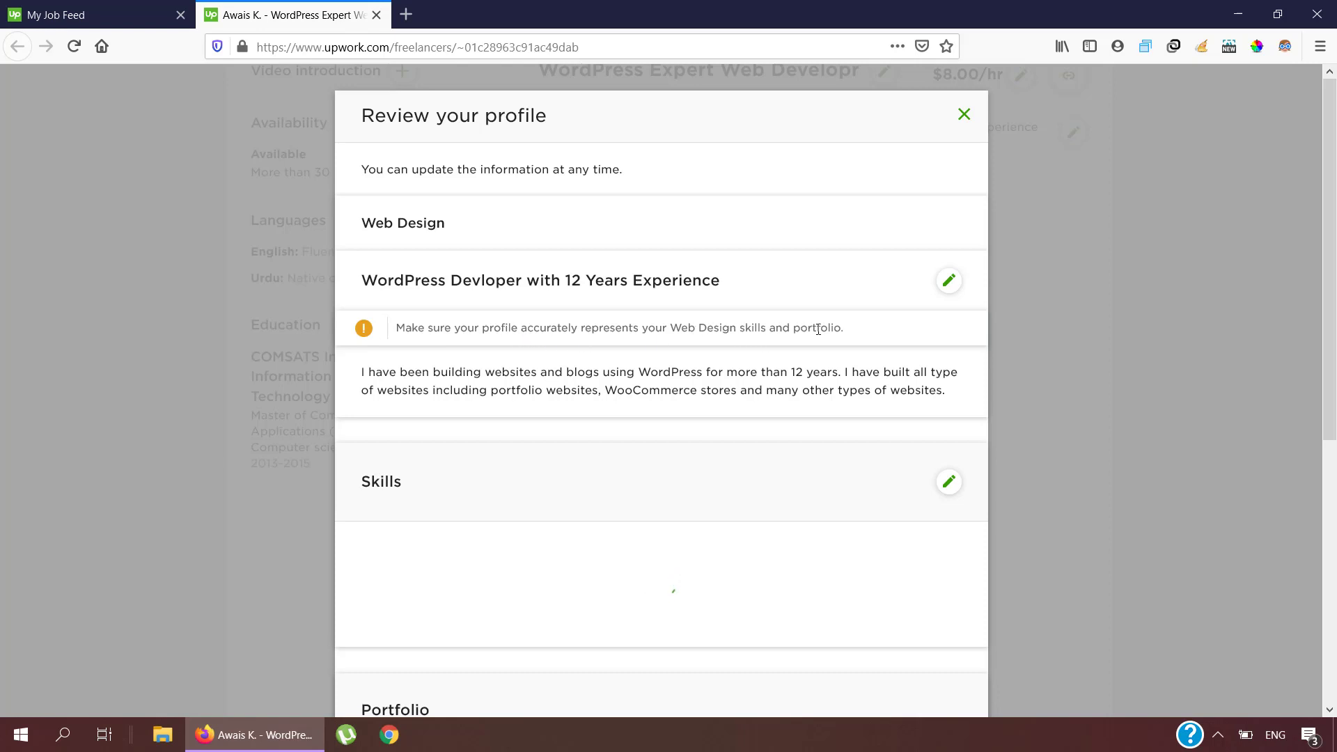
# Review the Web Design profile's title, overview, skills and portfolio requirement before publishing.
pyautogui.scroll(-2, 838, 351)
pyautogui.scroll(2, 839, 351)
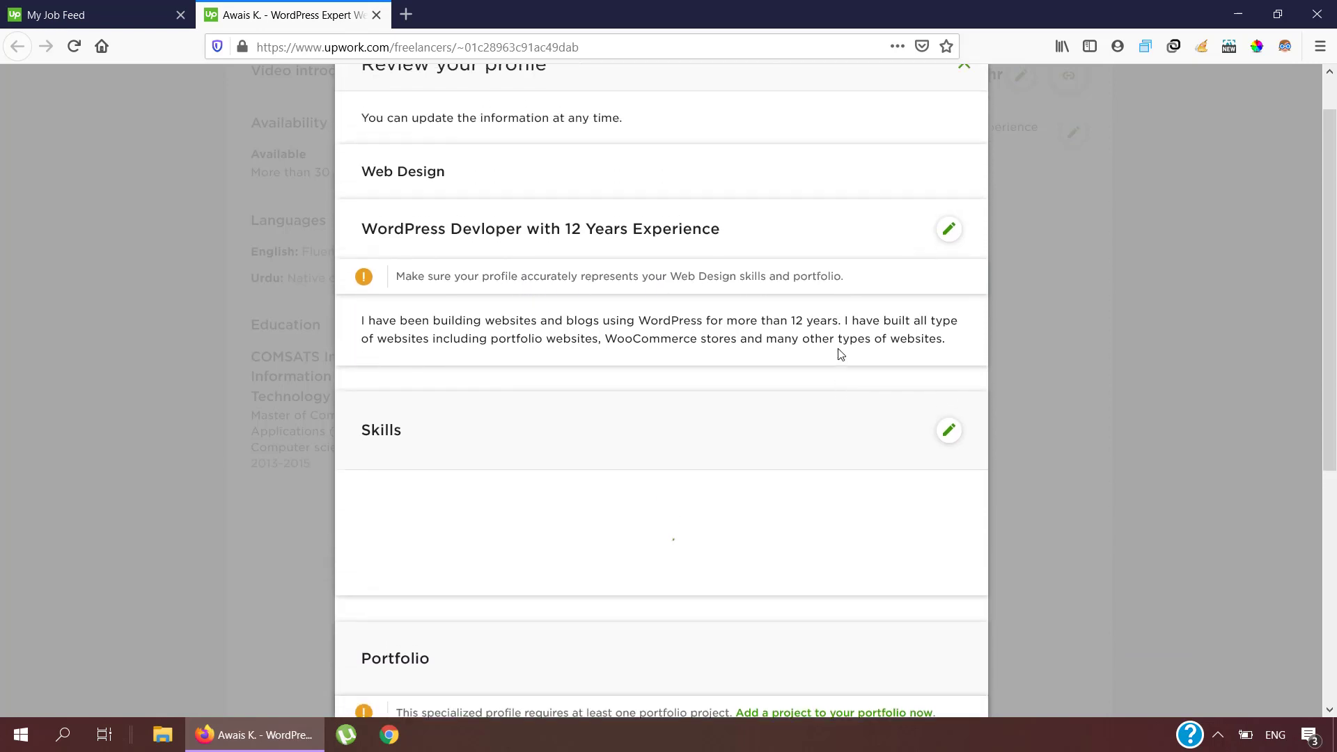
pyautogui.scroll(-2, 940, 491)
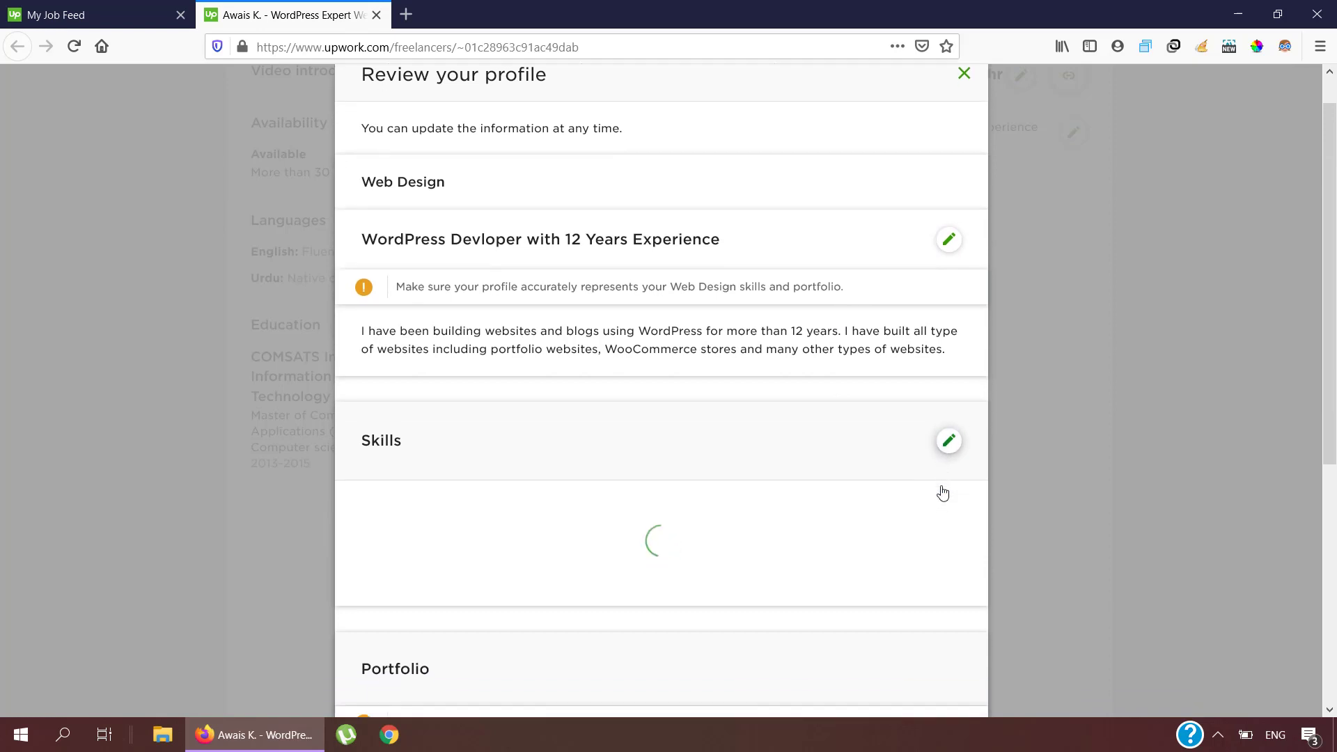
pyautogui.scroll(-3, 918, 402)
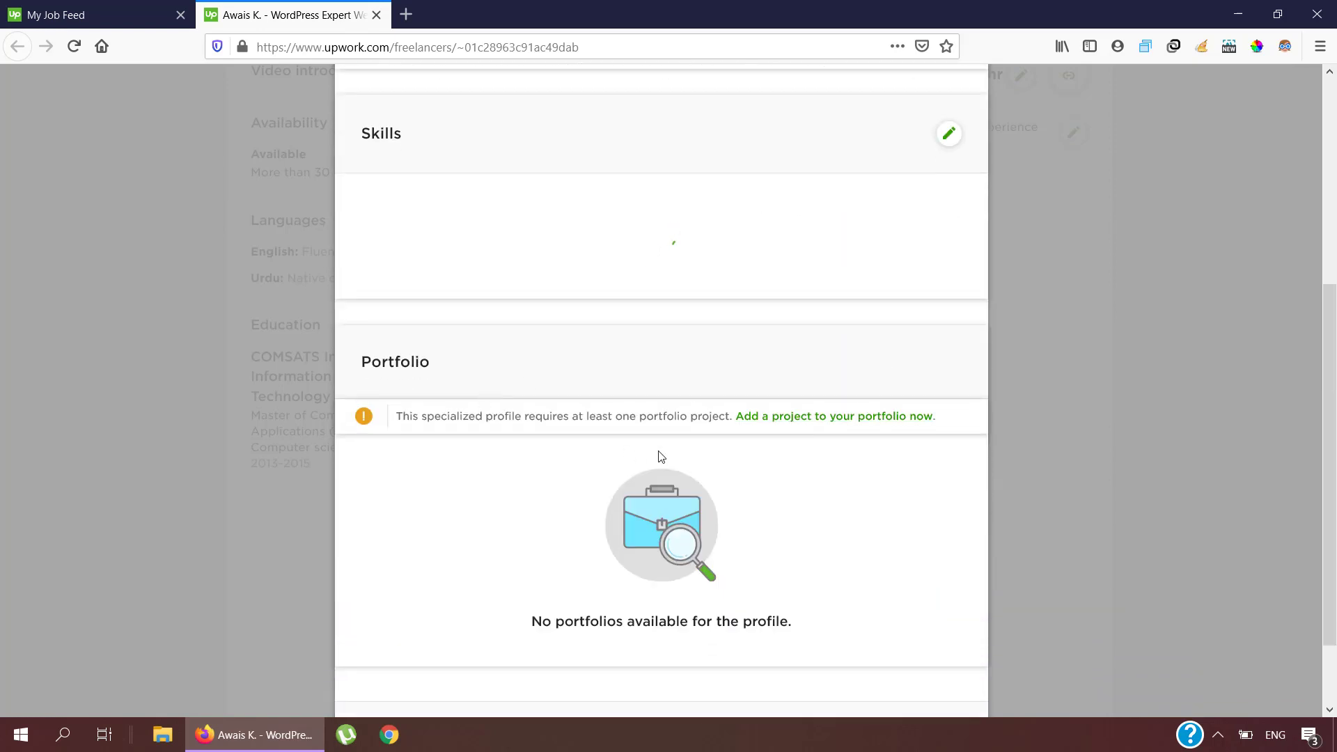
pyautogui.scroll(-2, 730, 474)
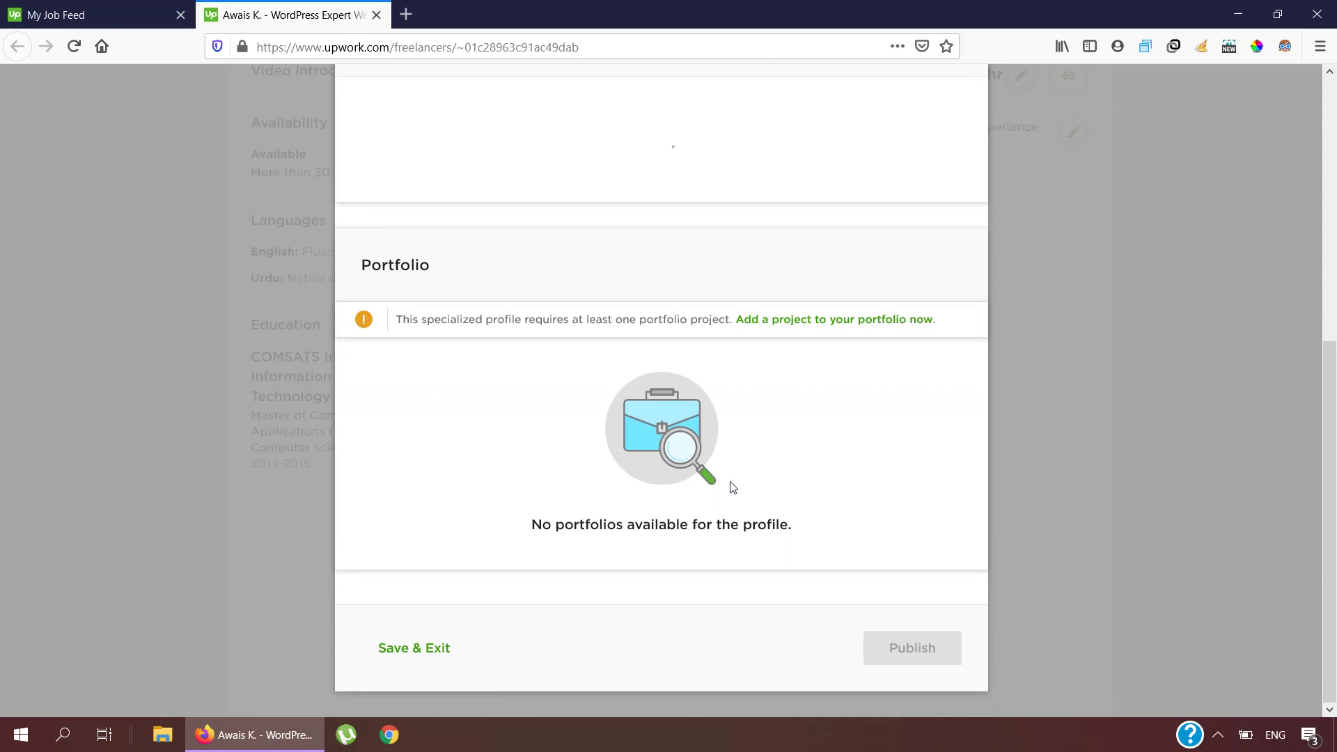
pyautogui.scroll(4, 721, 476)
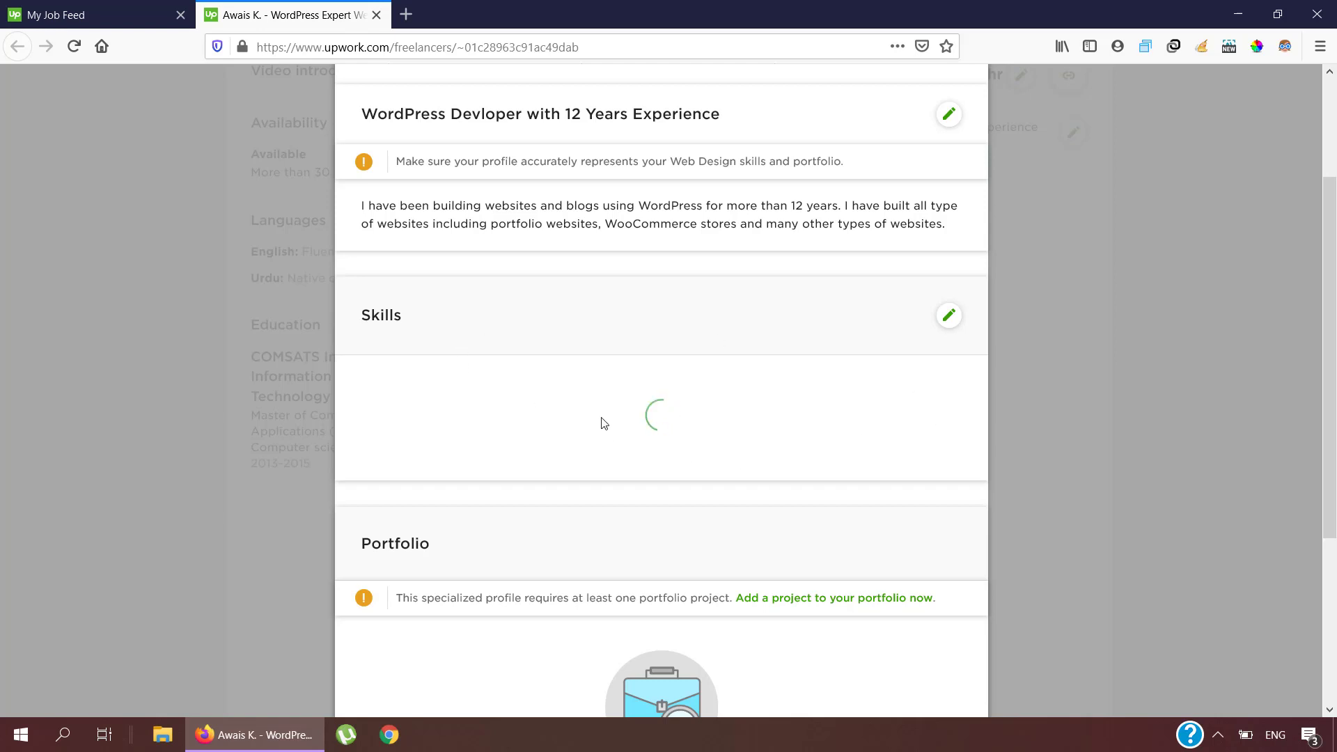
pyautogui.scroll(1, 624, 460)
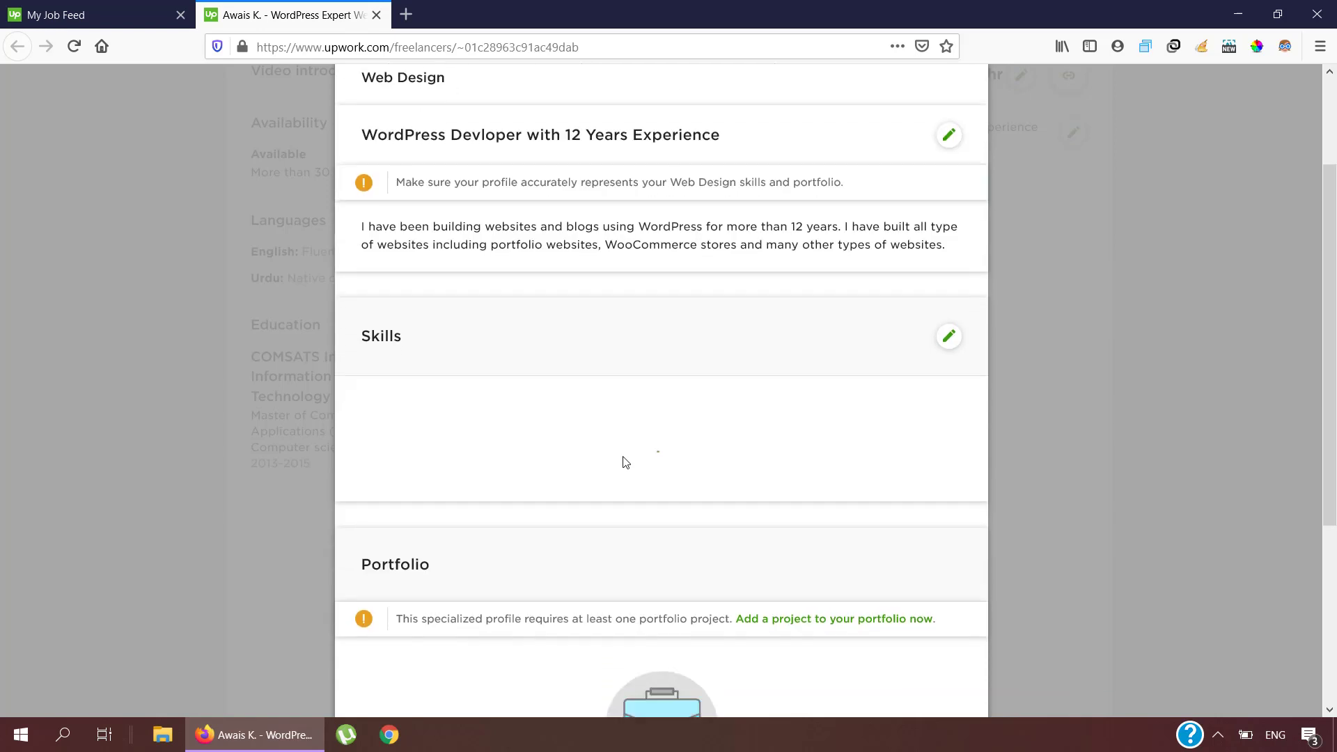
pyautogui.scroll(-1, 827, 307)
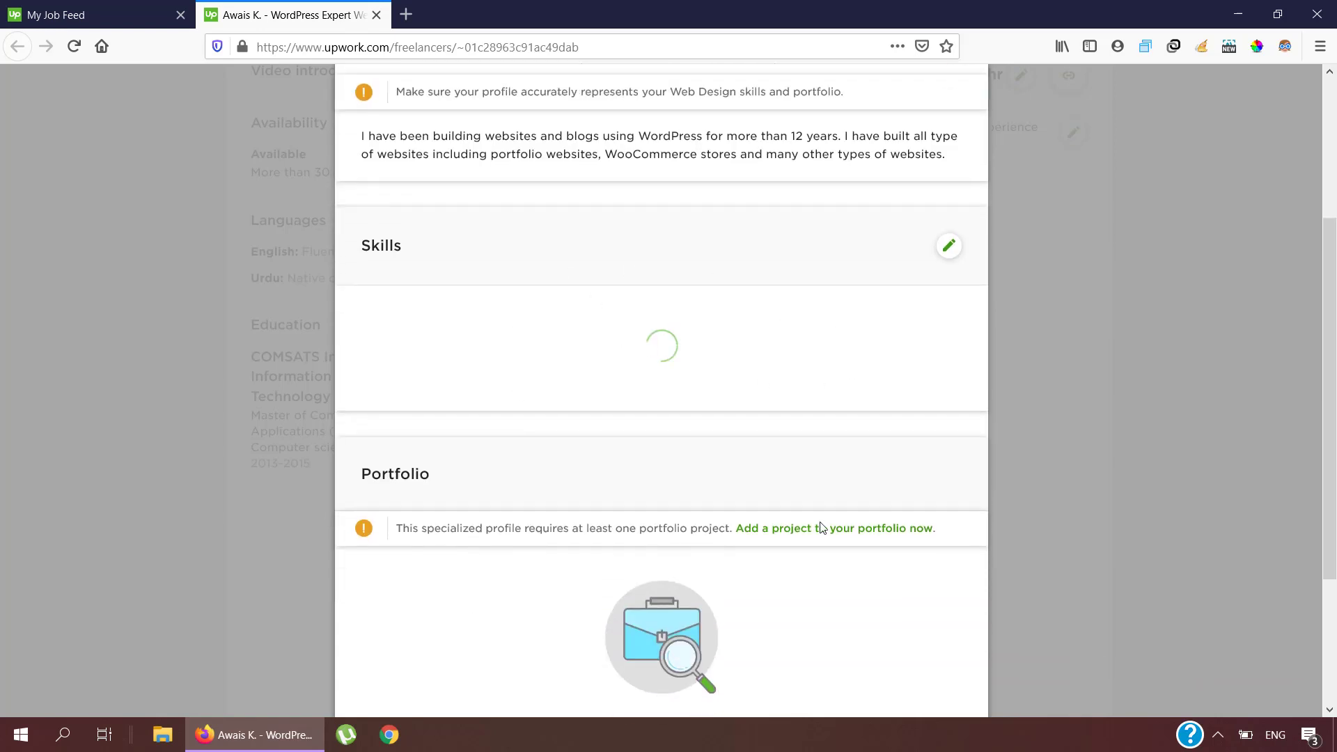
pyautogui.scroll(-1, 423, 553)
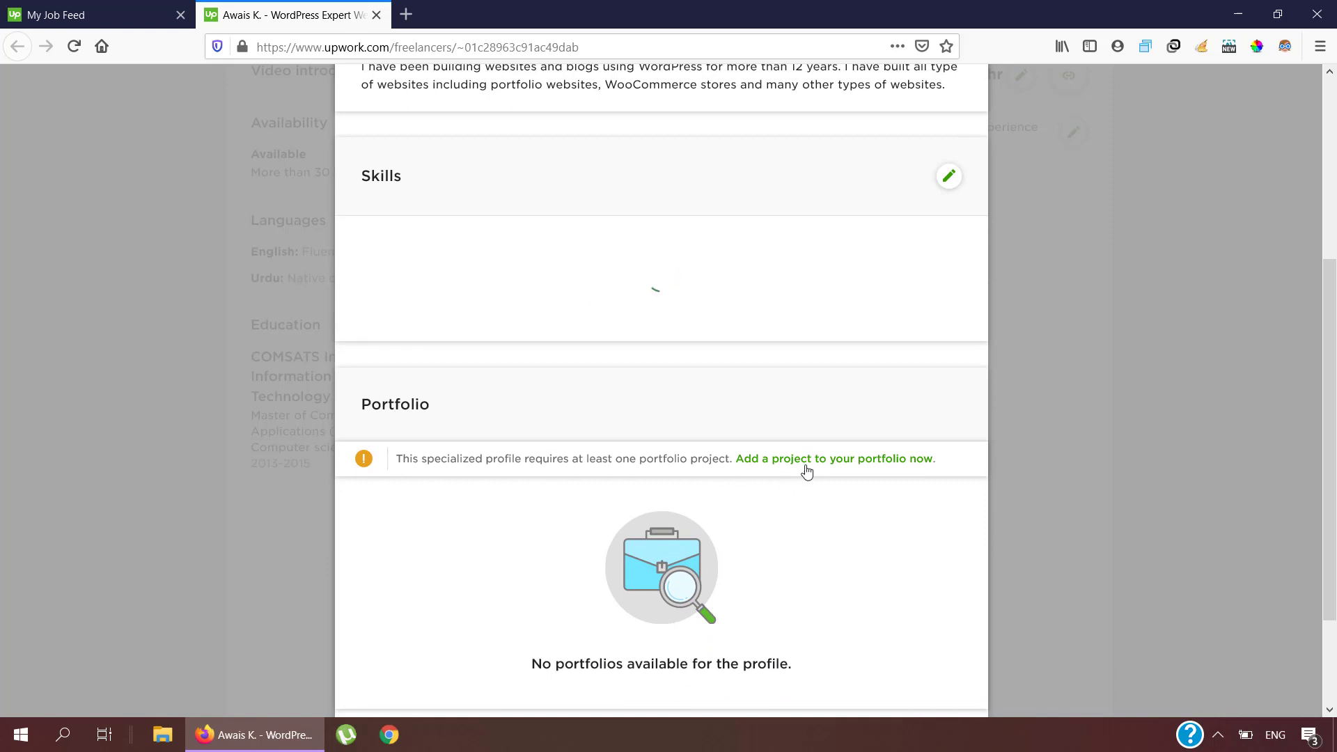
pyautogui.scroll(-1, 759, 531)
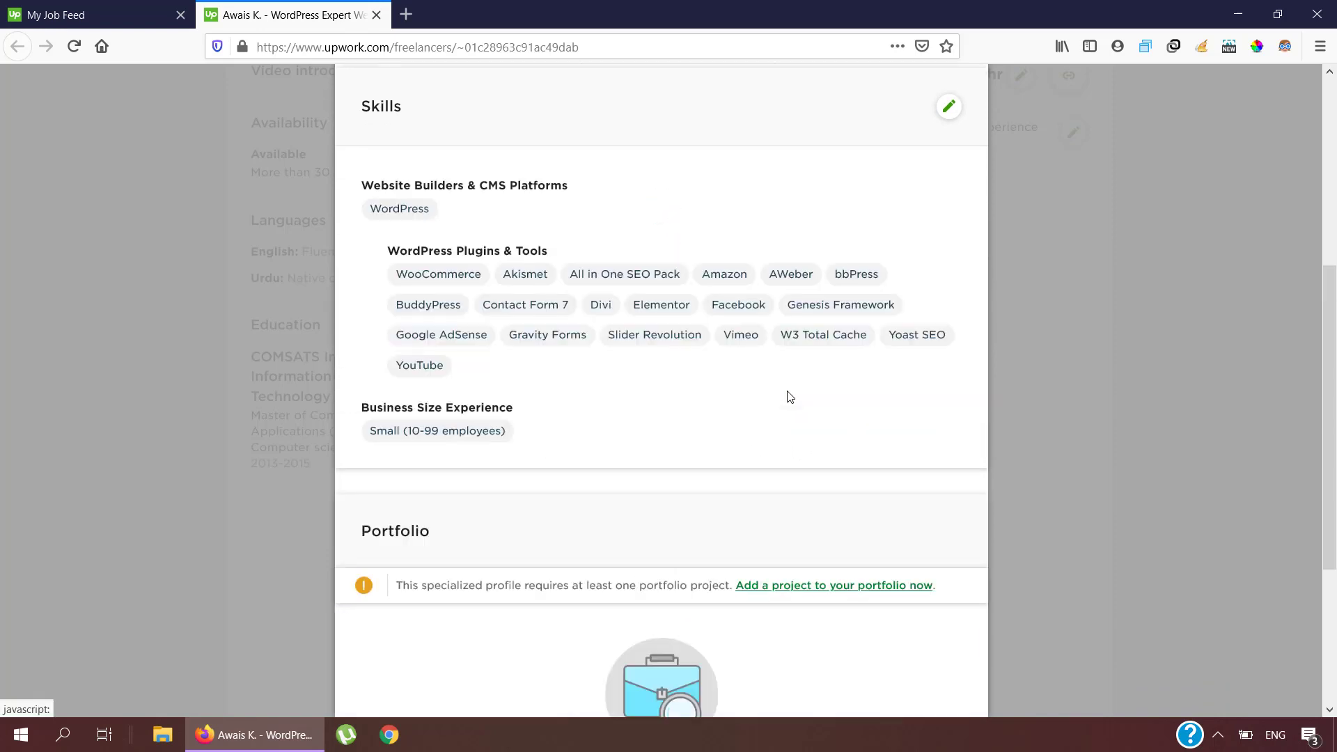
pyautogui.scroll(2, 636, 322)
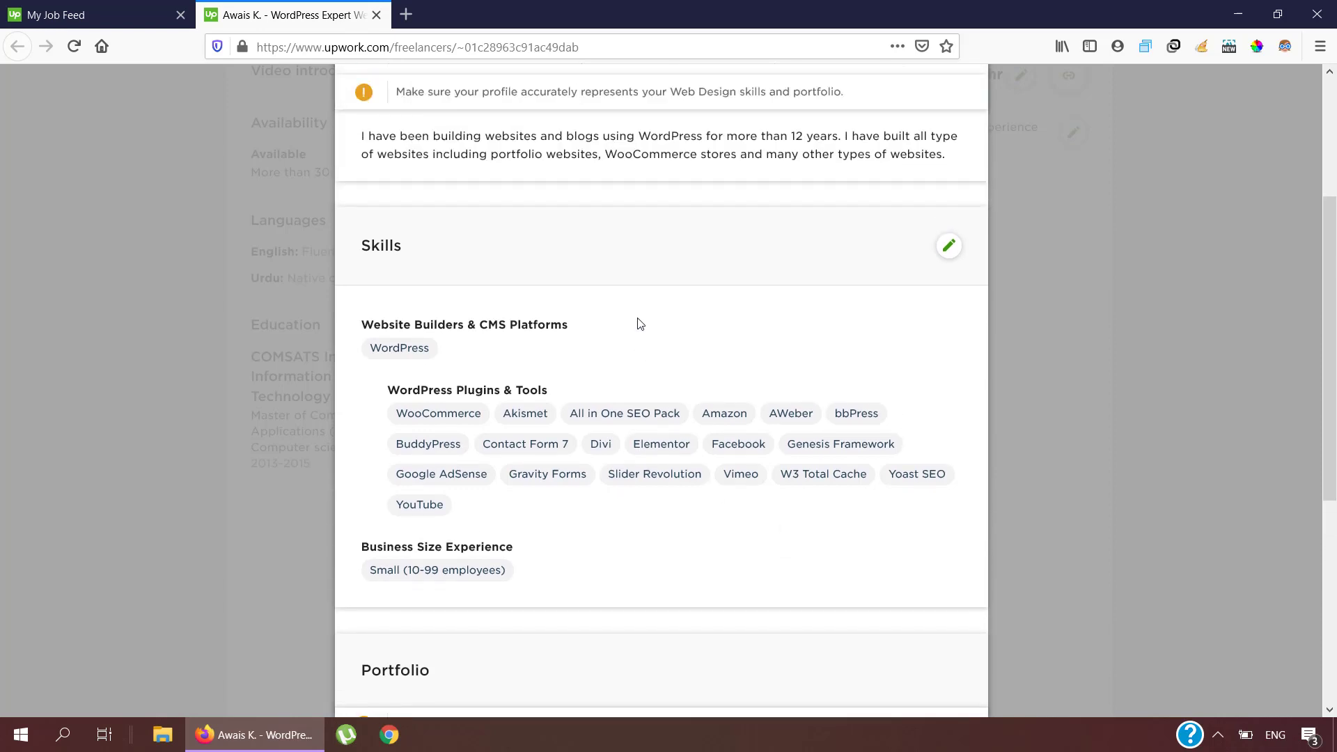
pyautogui.scroll(-3, 693, 324)
pyautogui.scroll(-3, 693, 324)
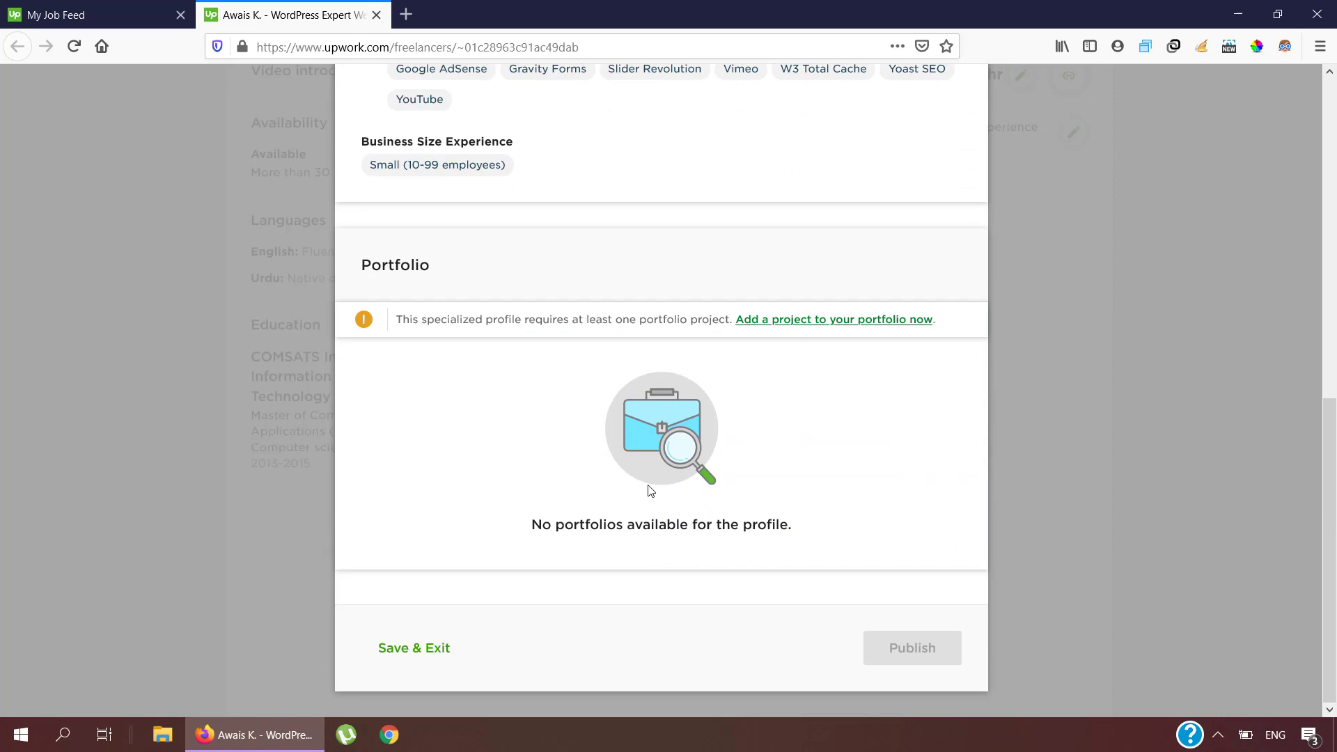
# Follow the profile review's prompt for the required project, and start adding a portfolio item from the main profile's Portfolio section.
pyautogui.click(810, 321)
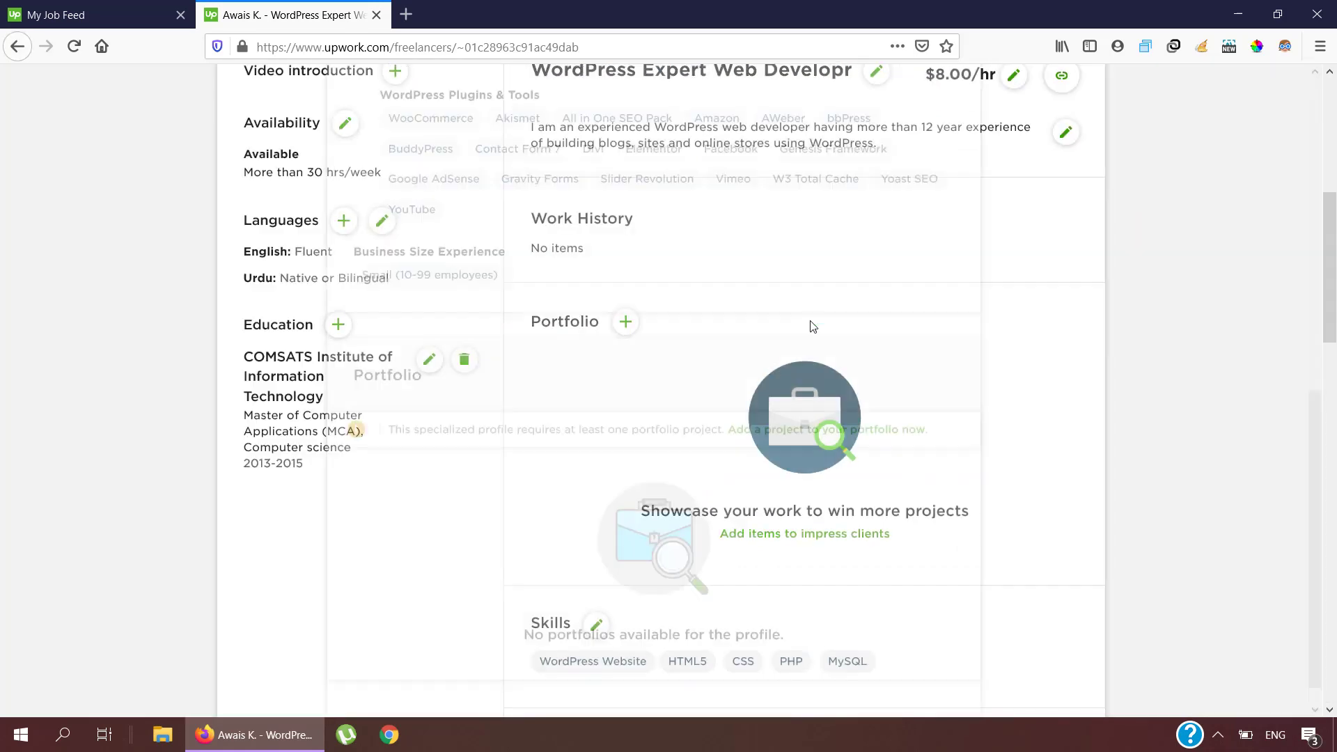
pyautogui.scroll(-3, 810, 326)
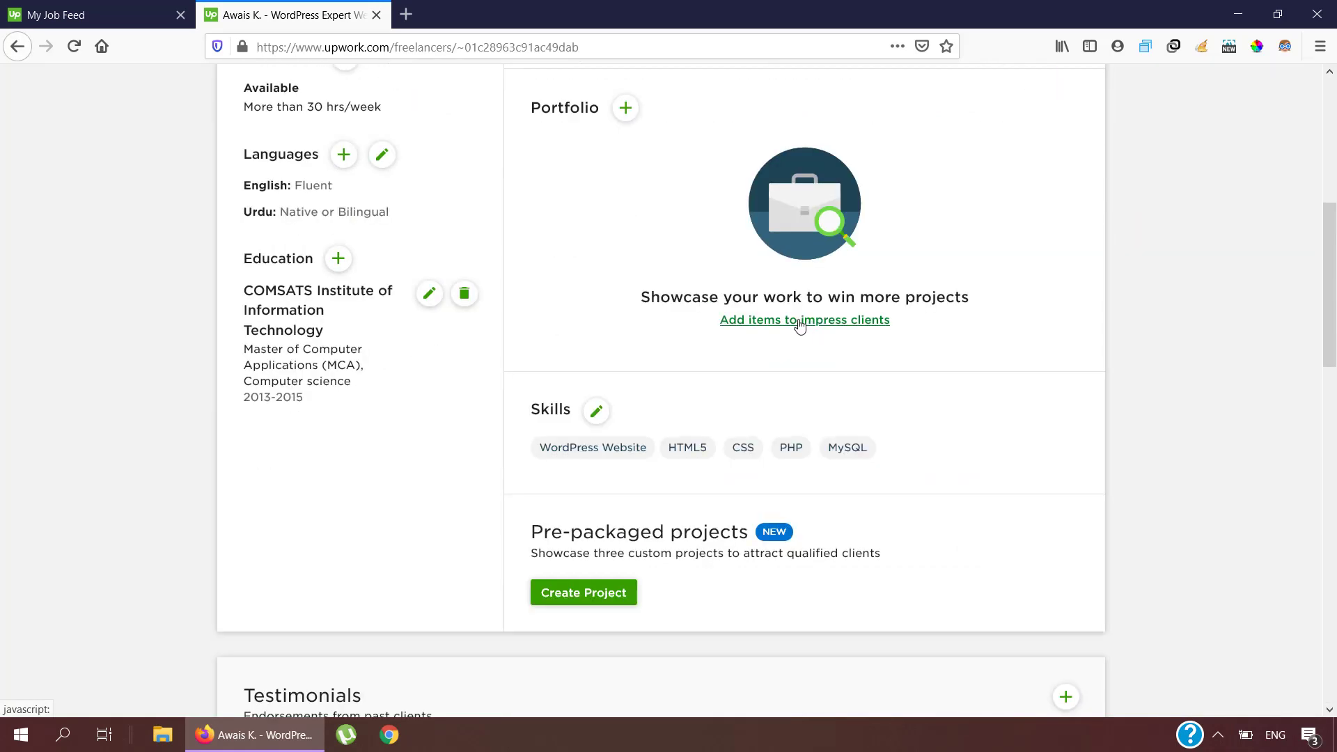
pyautogui.scroll(2, 794, 321)
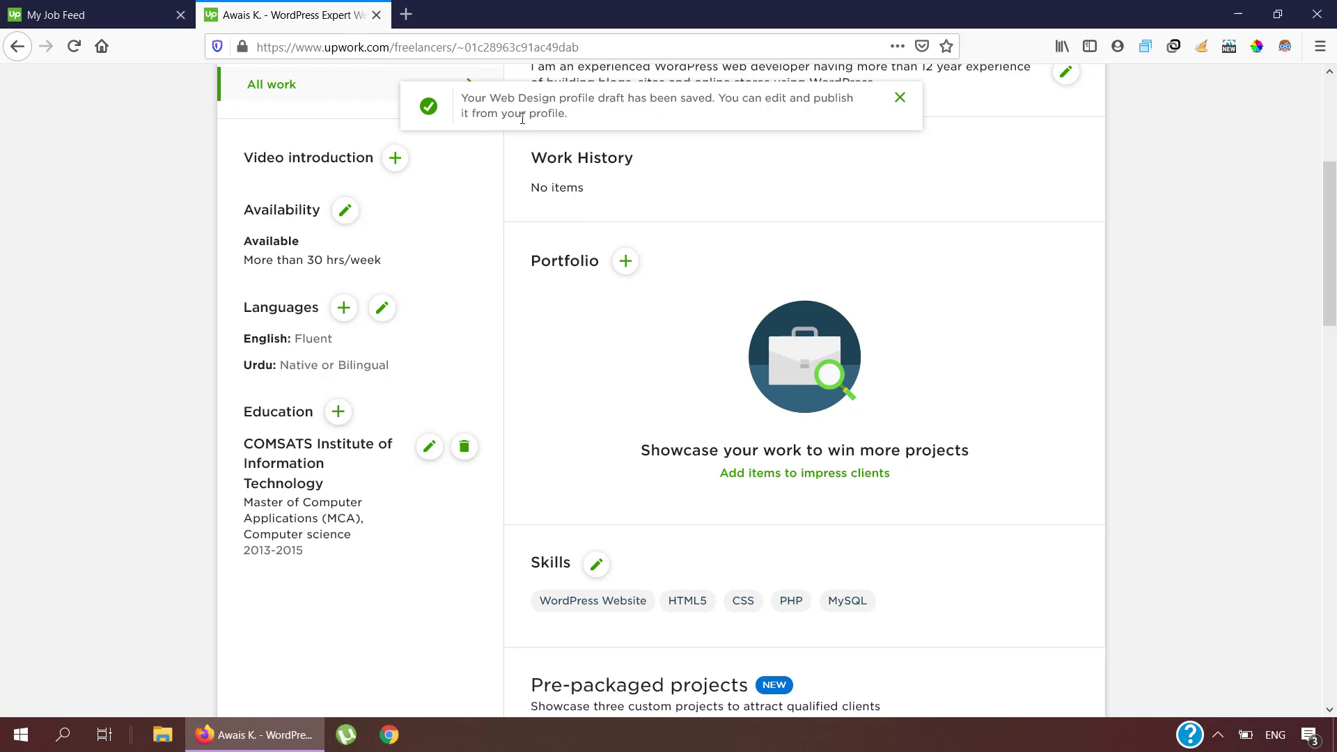
pyautogui.scroll(1, 770, 293)
pyautogui.scroll(-1, 731, 311)
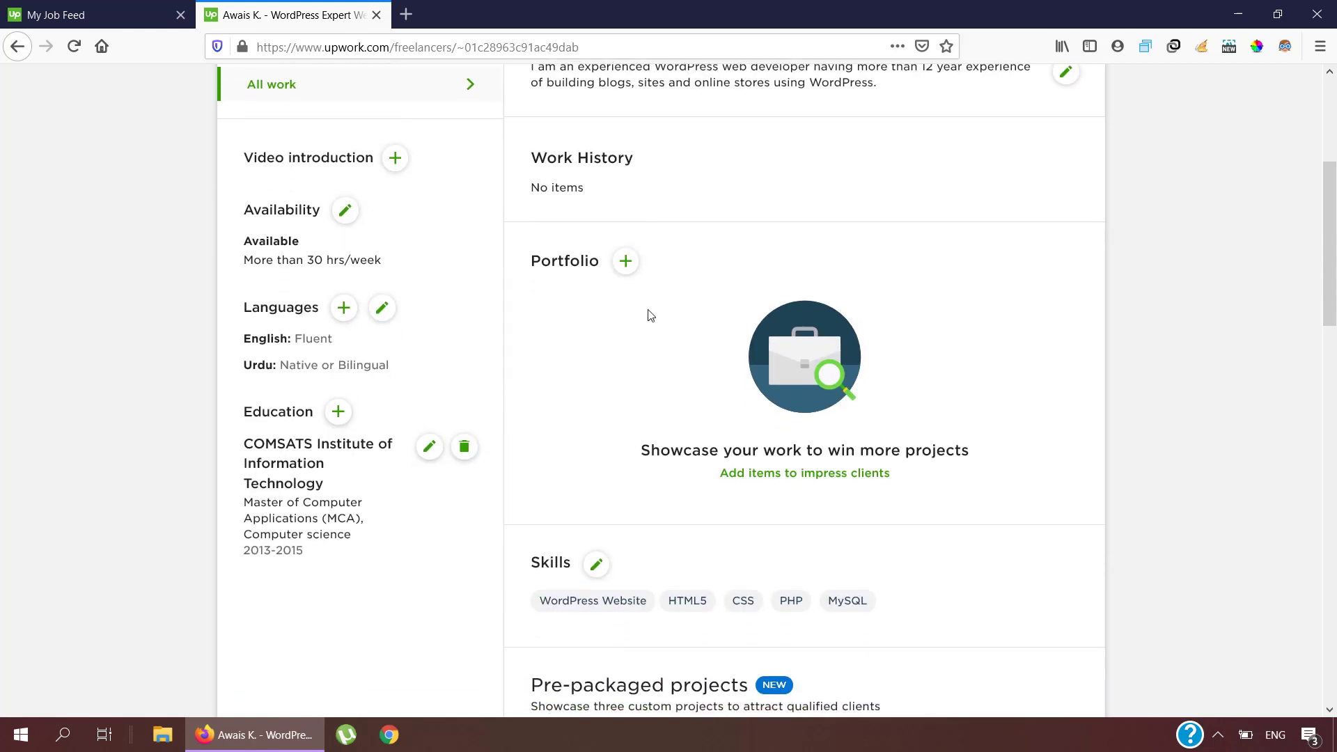
pyautogui.scroll(-2, 586, 349)
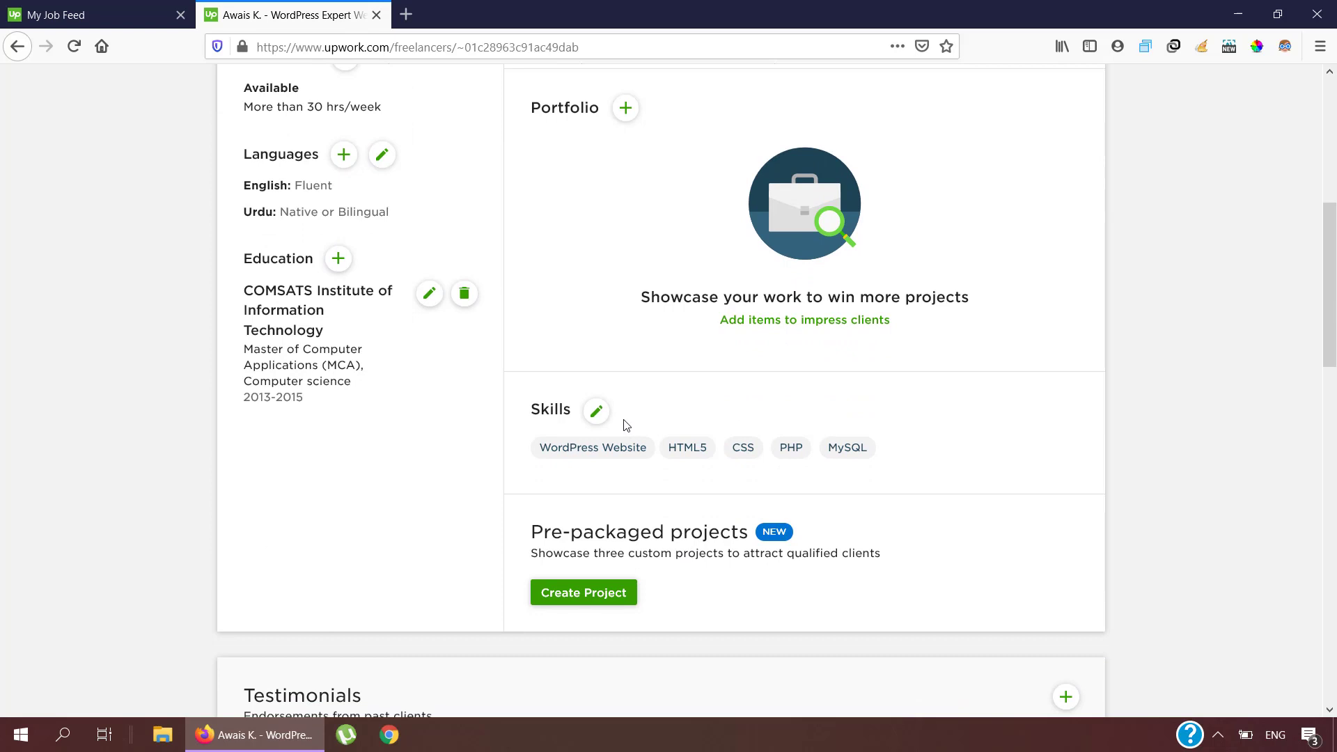
pyautogui.scroll(3, 626, 425)
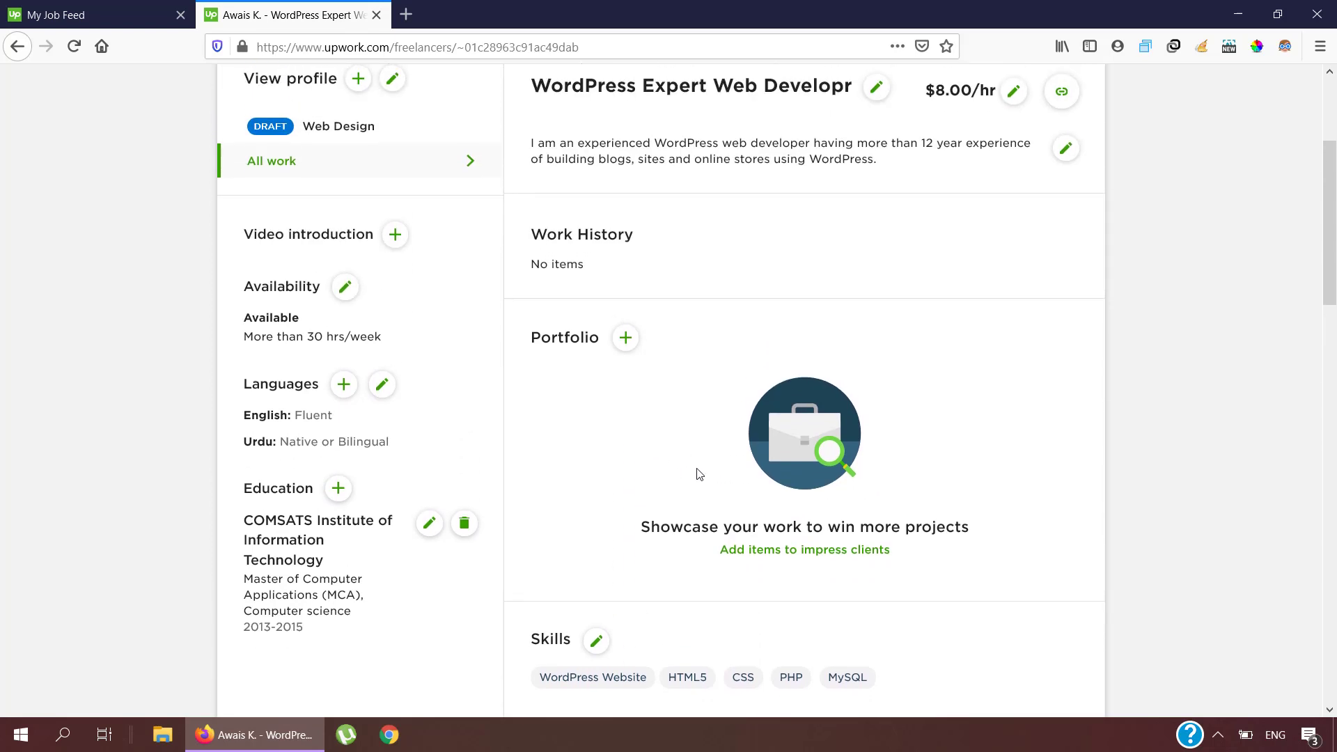
pyautogui.click(832, 552)
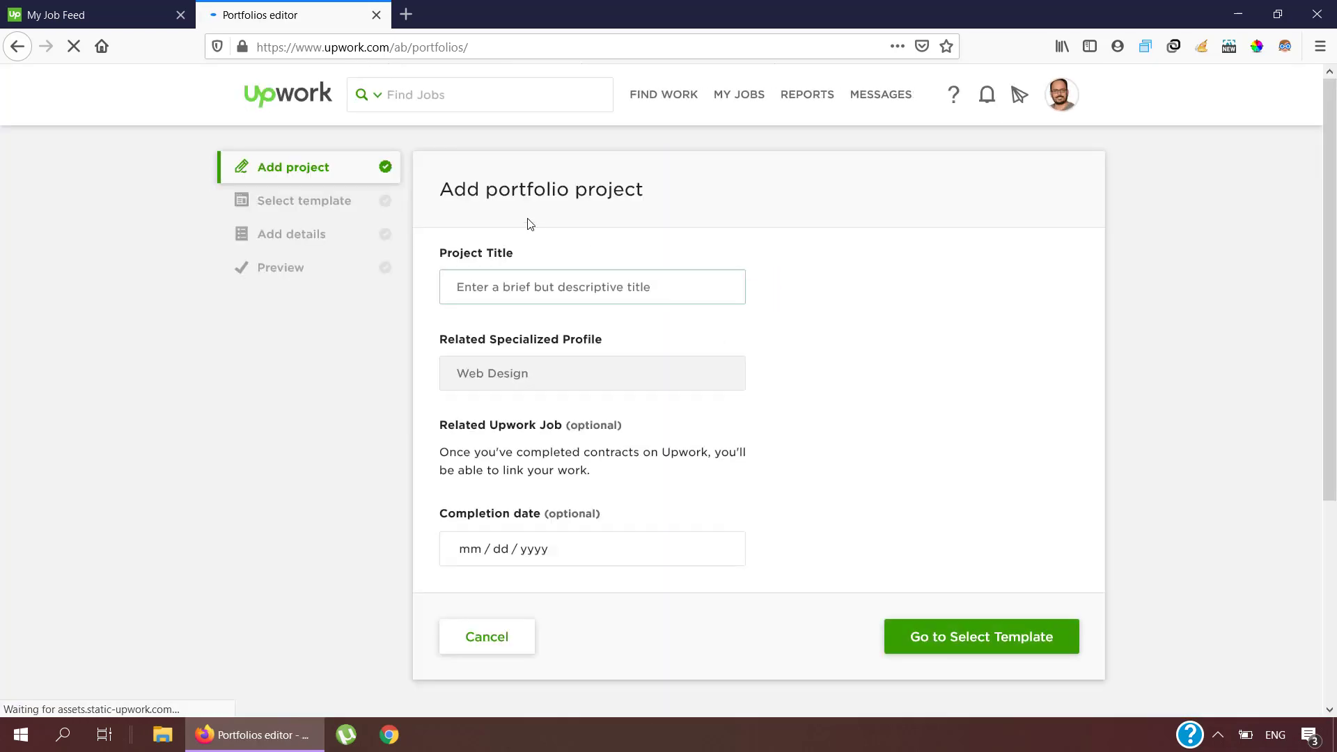
# Enter "A WordPress website for singing and music" as the portfolio project's title.
pyautogui.click(498, 287)
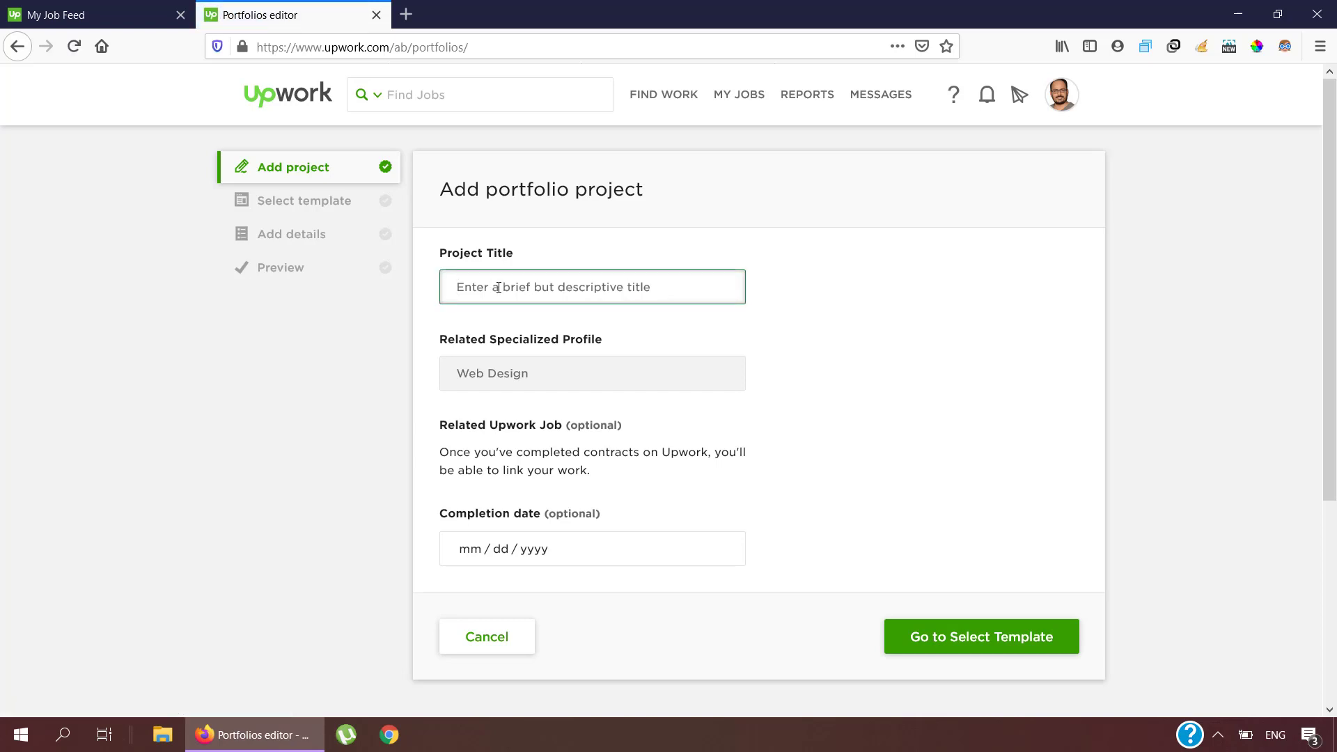
pyautogui.write('A Word')
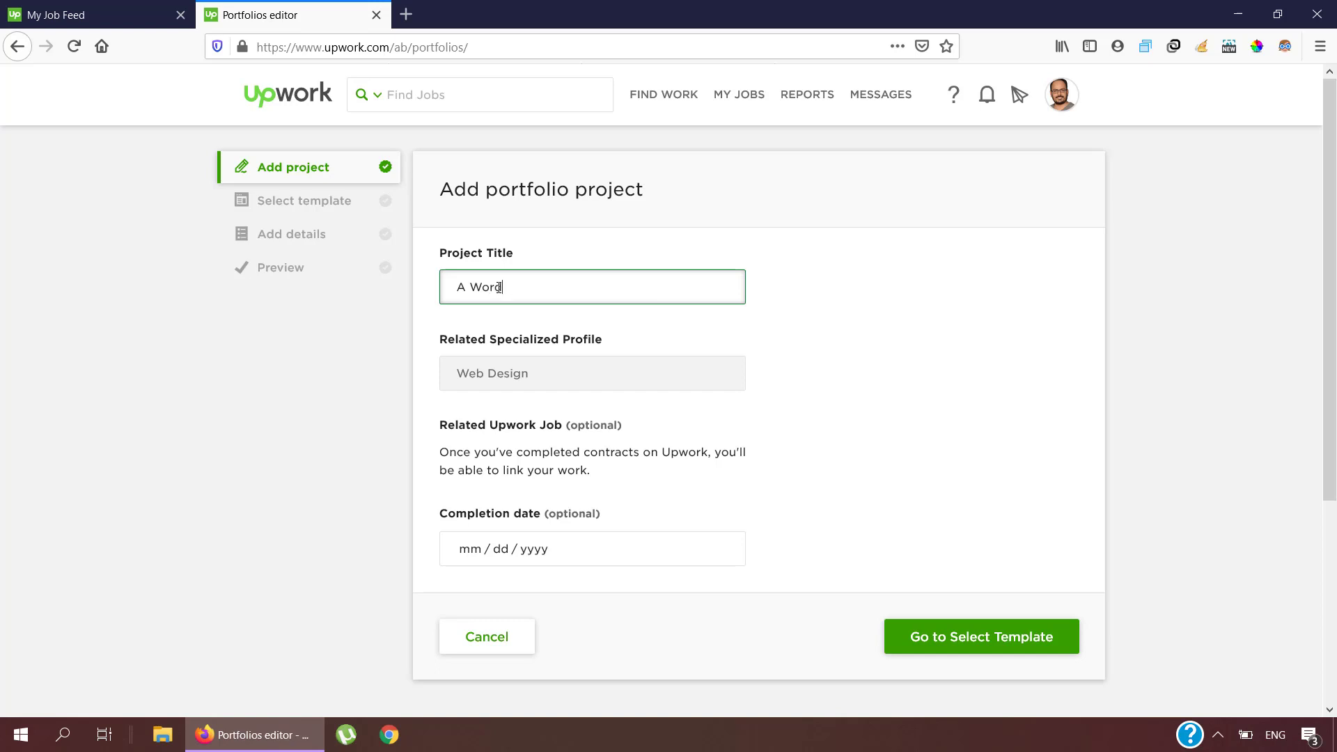
pyautogui.write('Press website for singing and music')
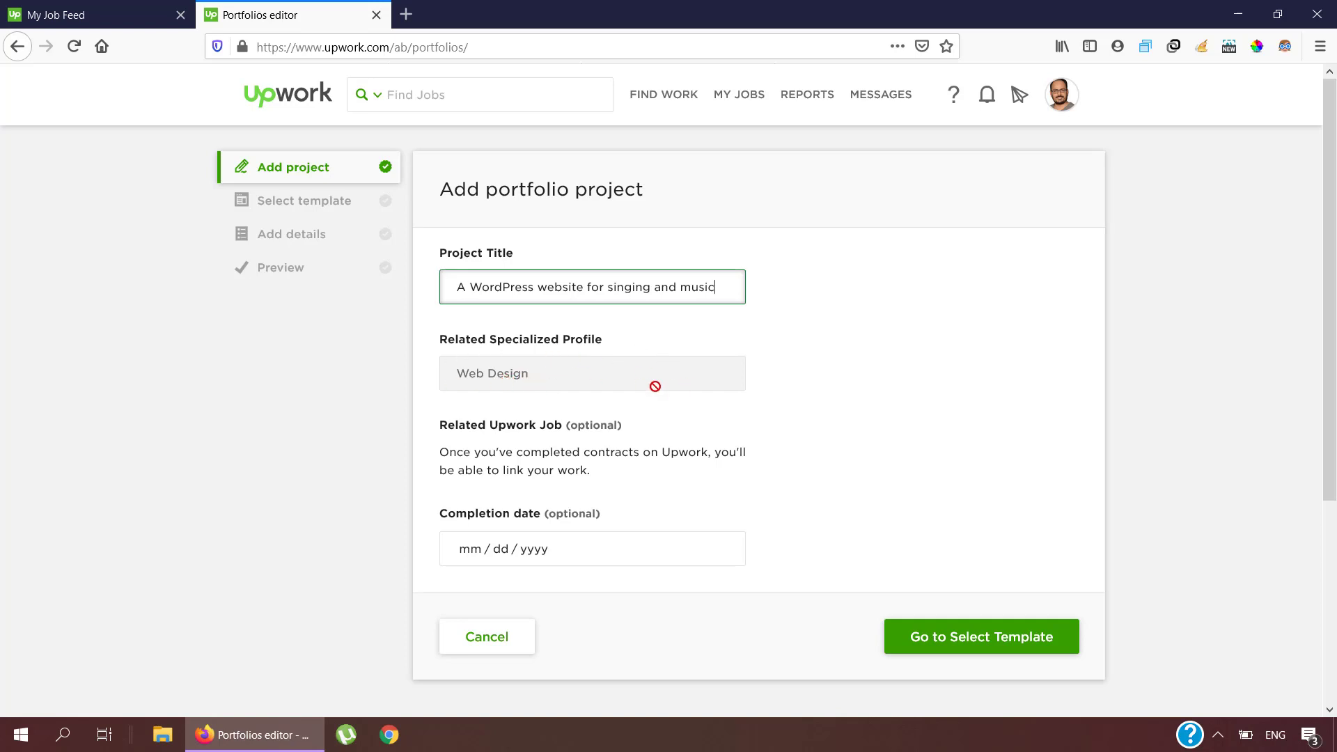
# Set the portfolio project's completion date to 09/16/2020.
pyautogui.click(544, 552)
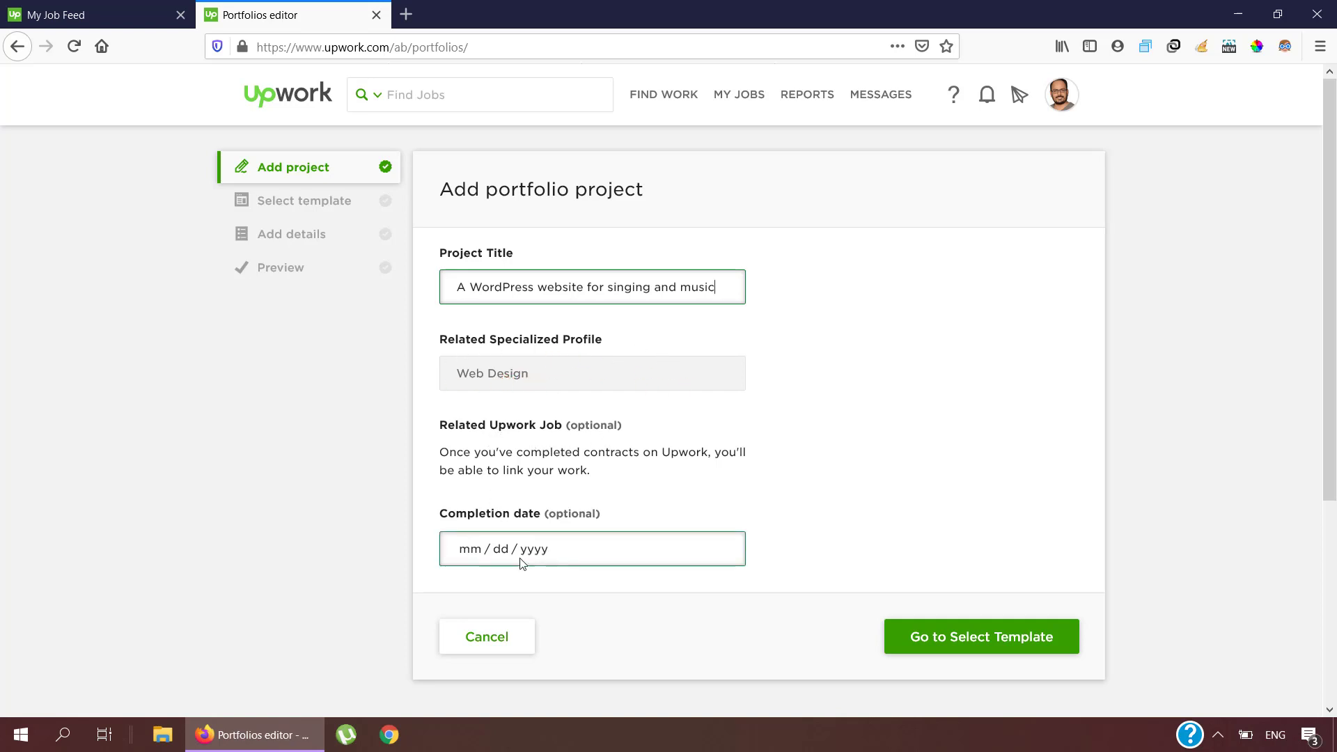
pyautogui.click(483, 550)
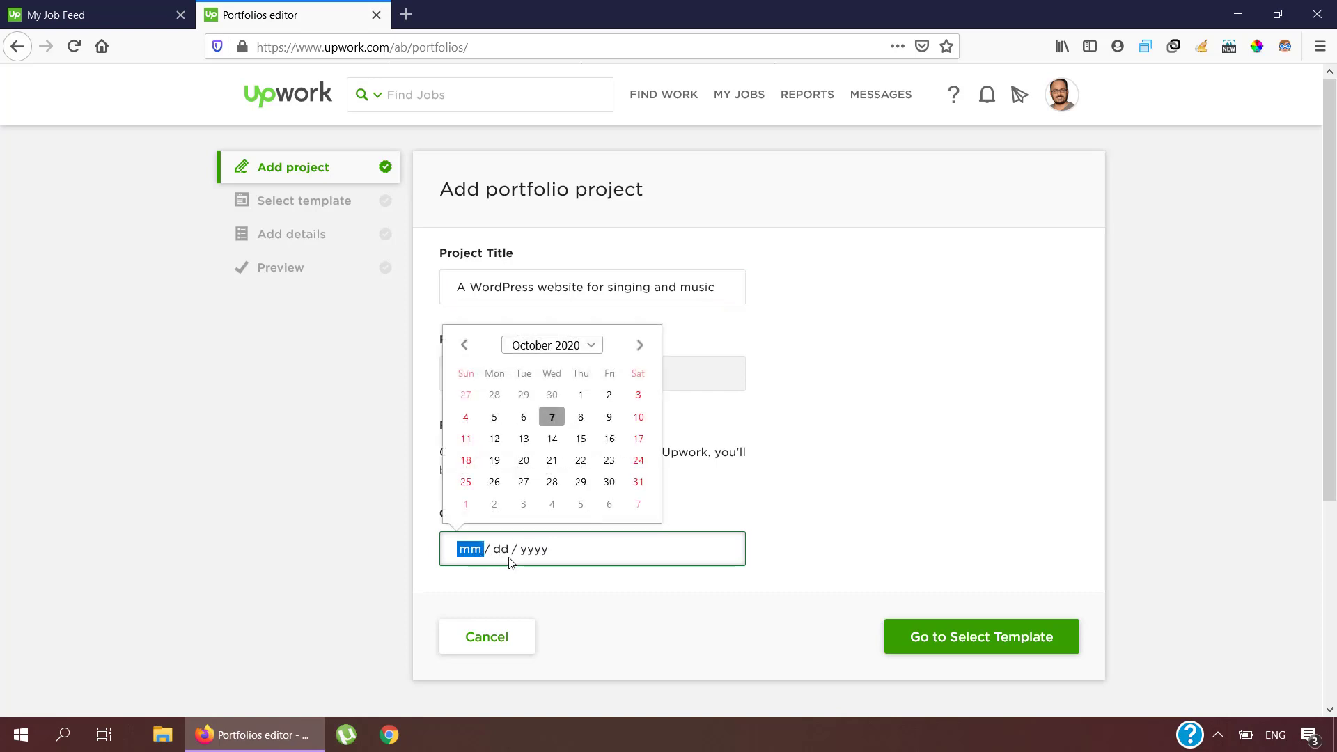
pyautogui.write('01 / 09 /')
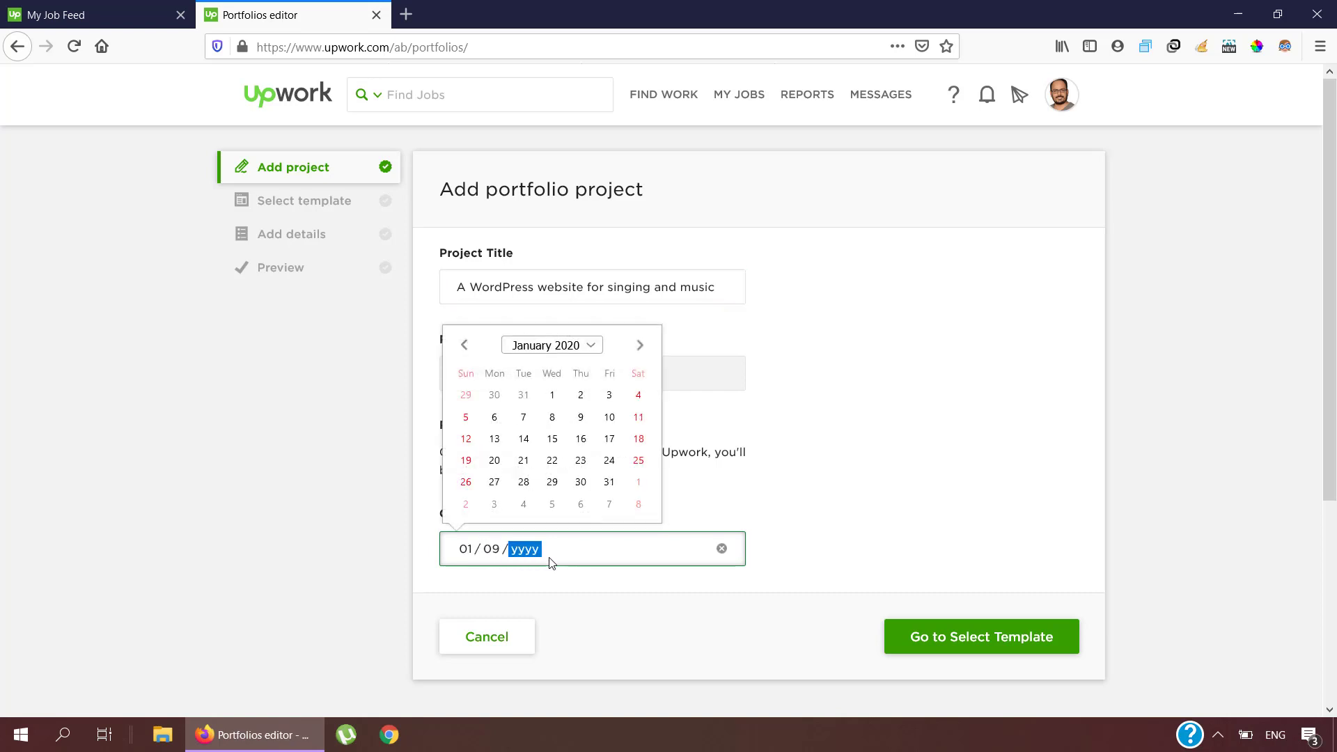
pyautogui.click(467, 548)
pyautogui.write('09')
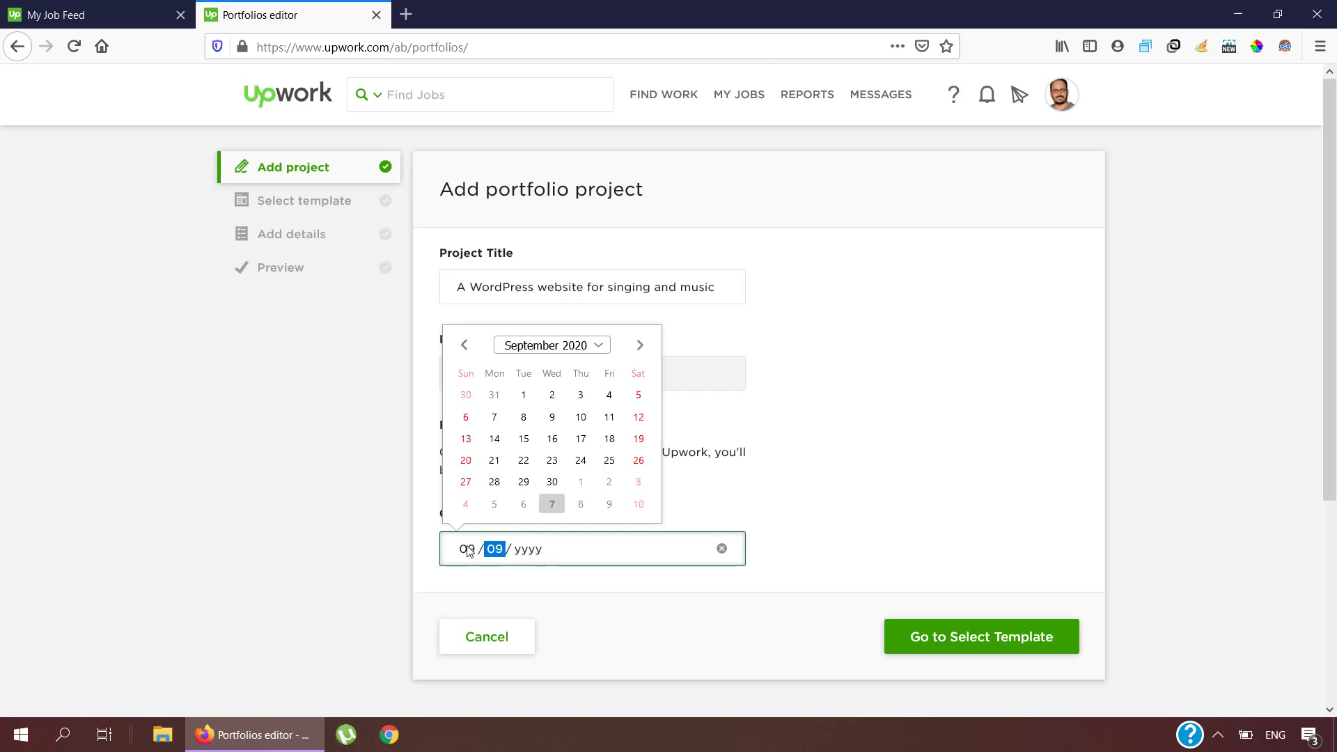
pyautogui.click(553, 438)
pyautogui.click(544, 551)
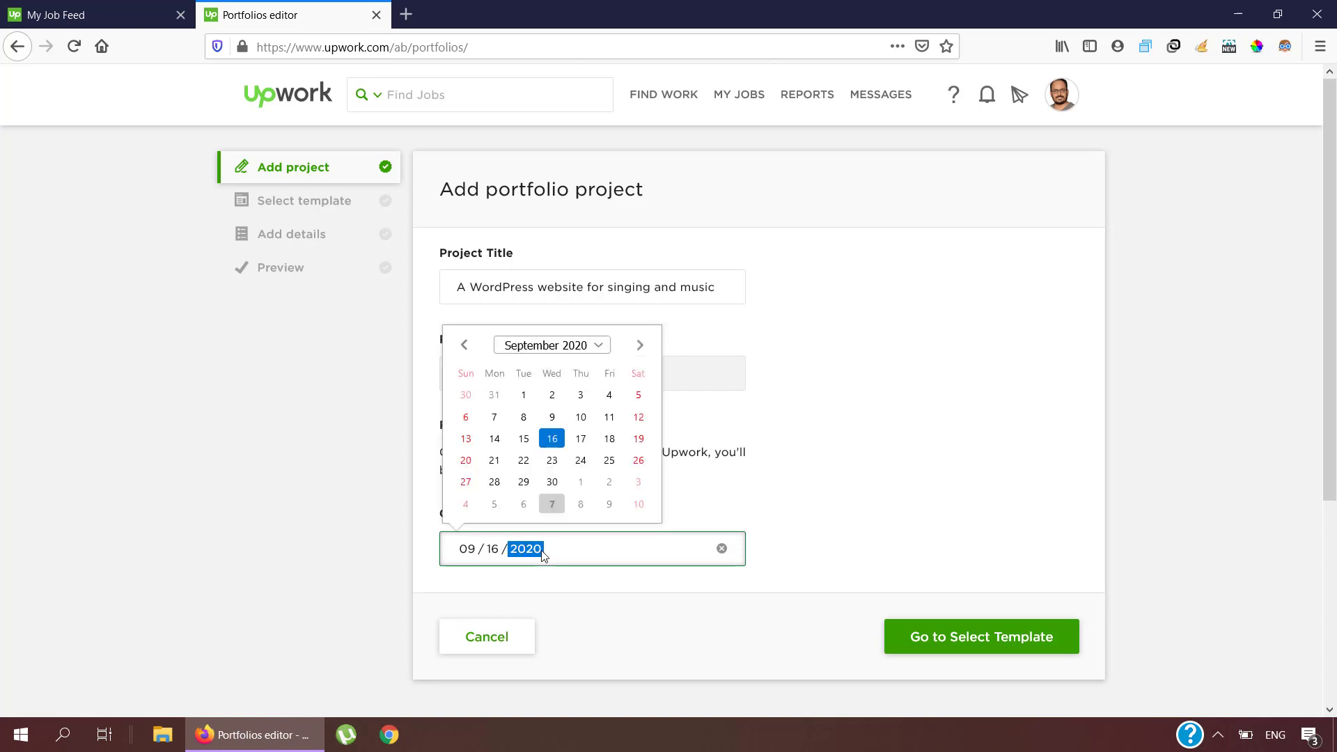
# Set the completion date's year to 2018 and choose the Gallery template, continuing to the project details.
pyautogui.write('2018')
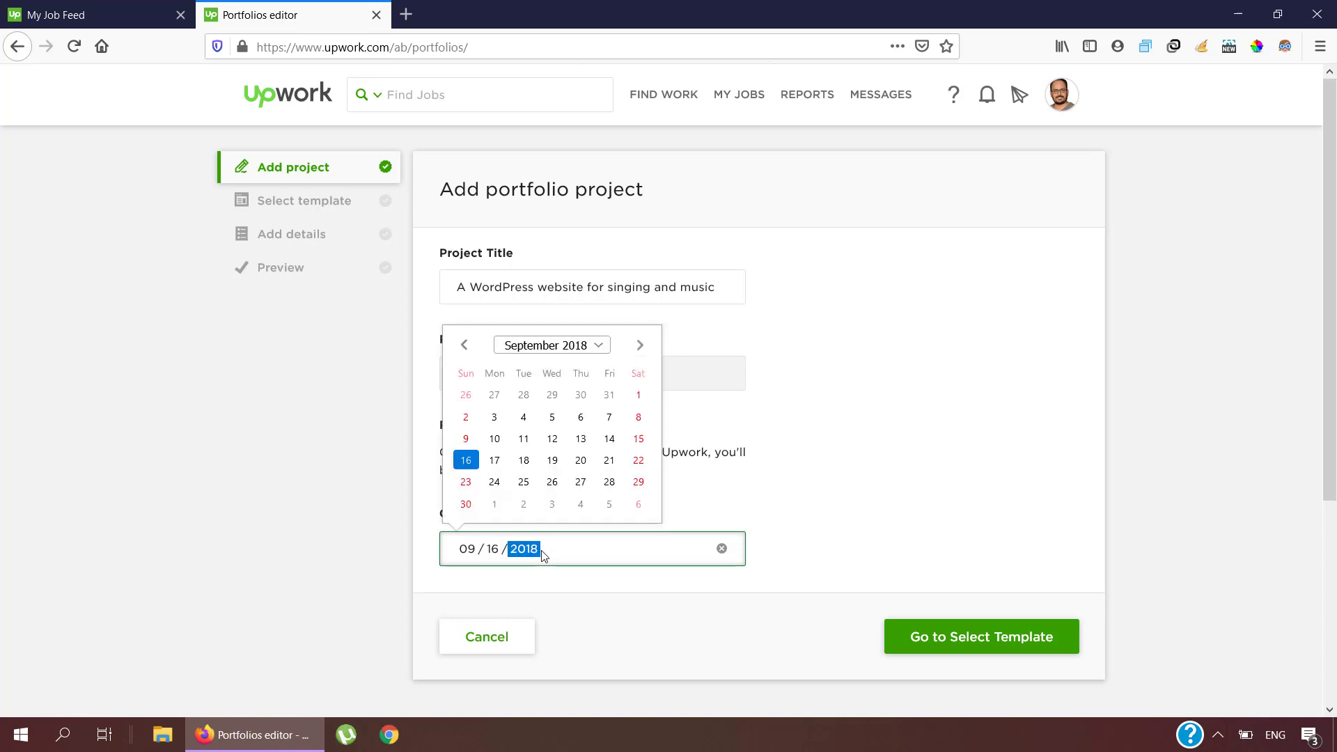
pyautogui.click(661, 599)
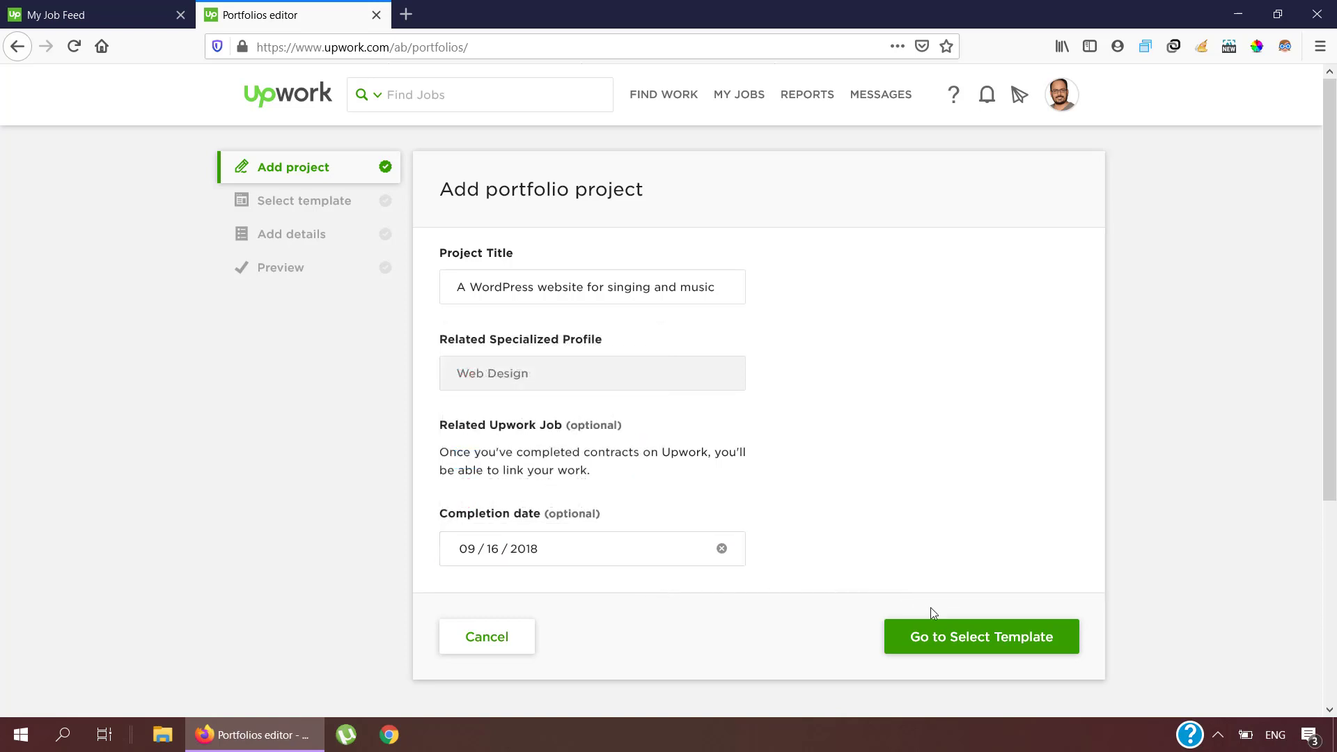
pyautogui.click(967, 647)
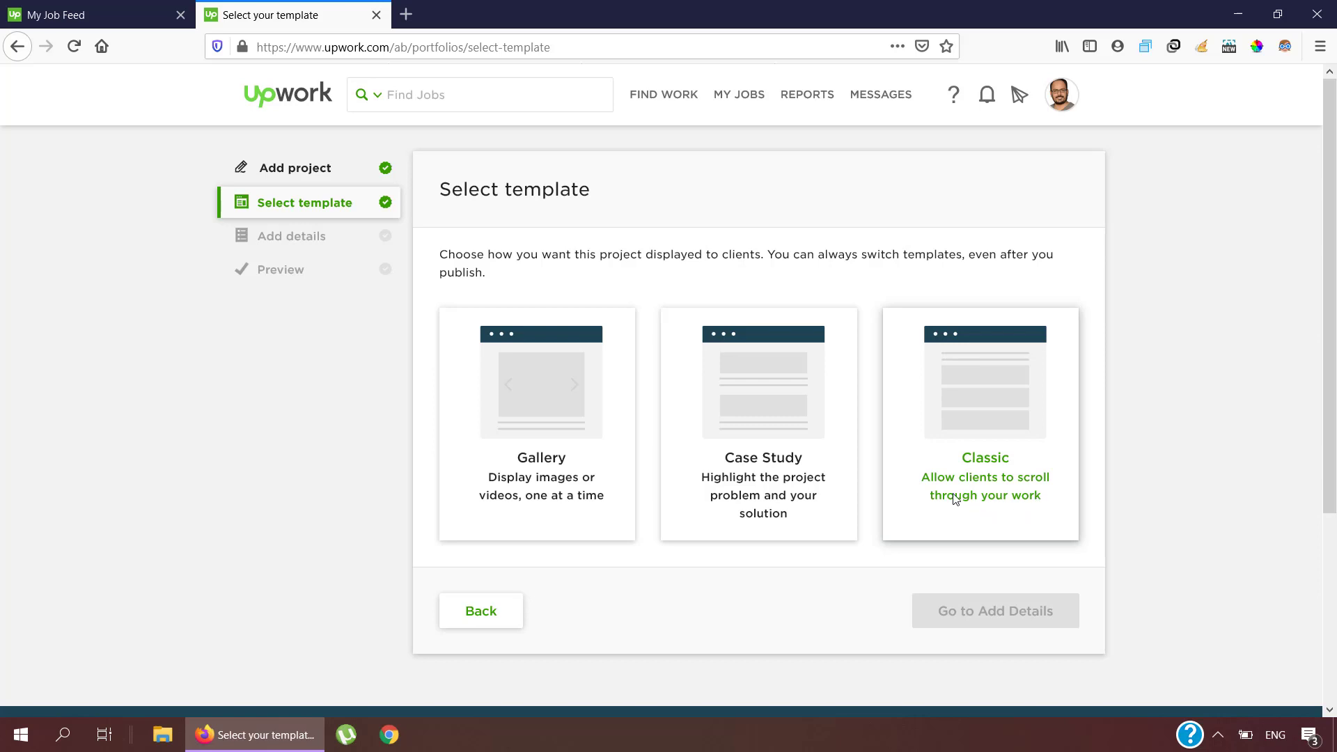
pyautogui.click(533, 458)
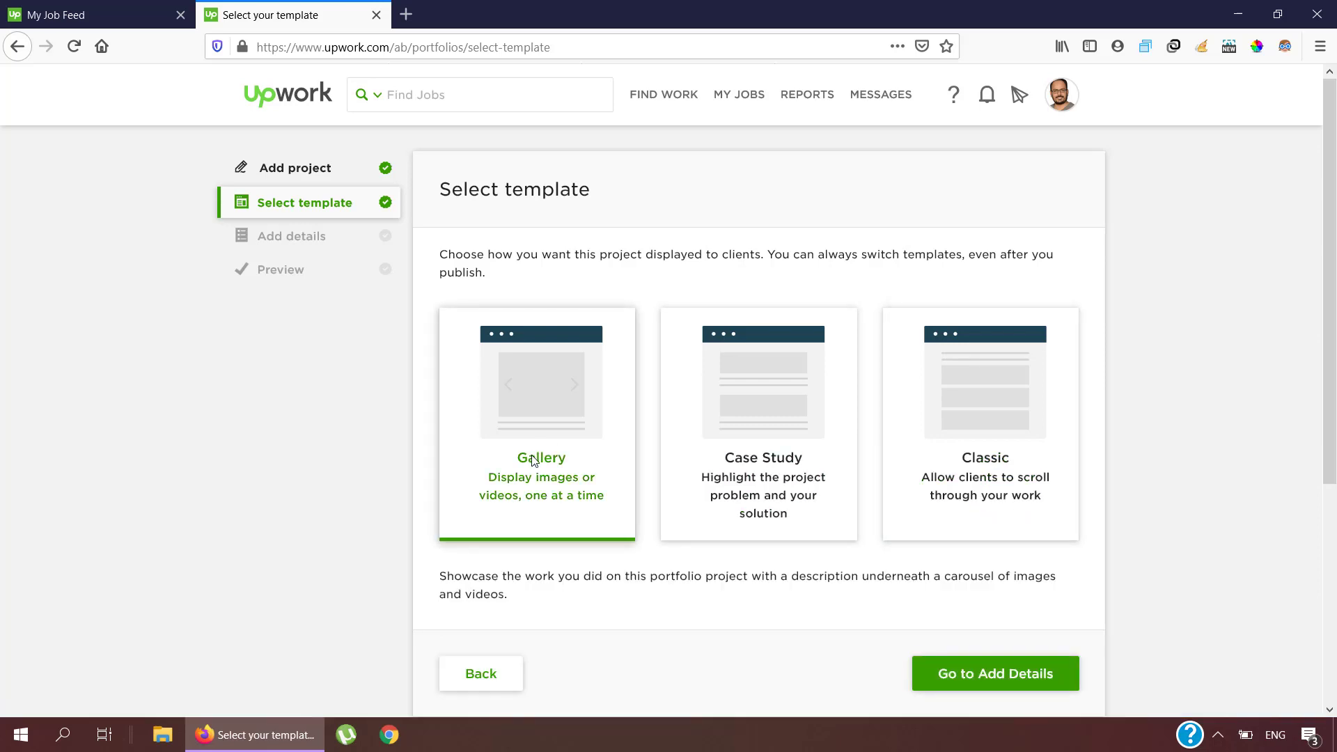
pyautogui.click(981, 675)
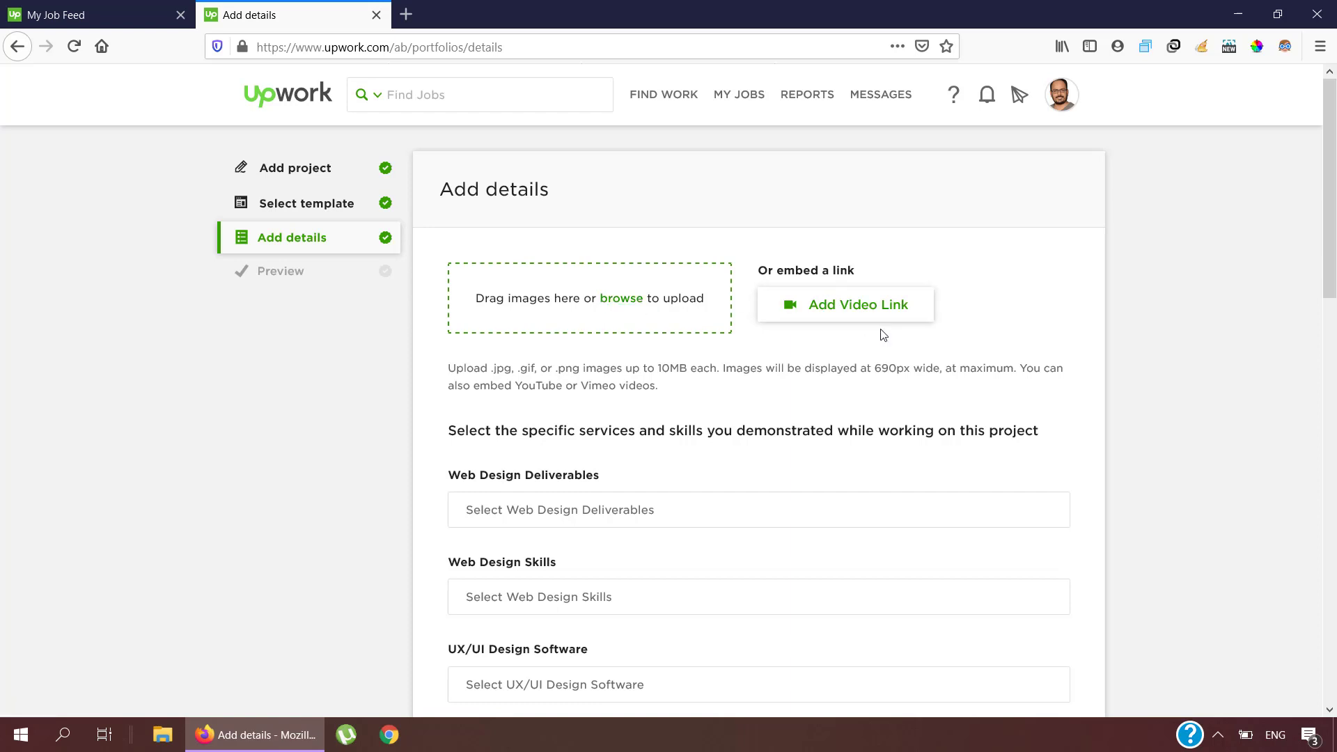
# Open gobravomusicacademy.com in a new browser tab and look over its home page.
pyautogui.click(408, 14)
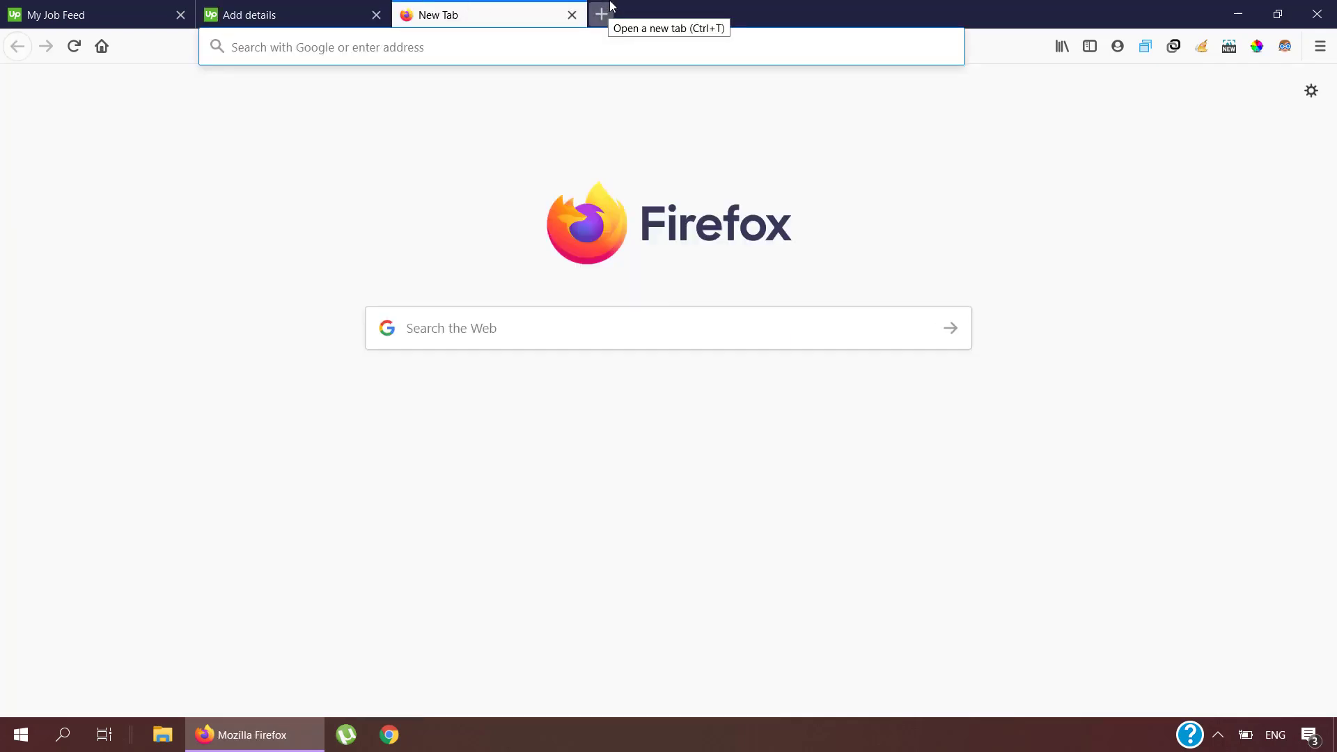
pyautogui.write('gobravo')
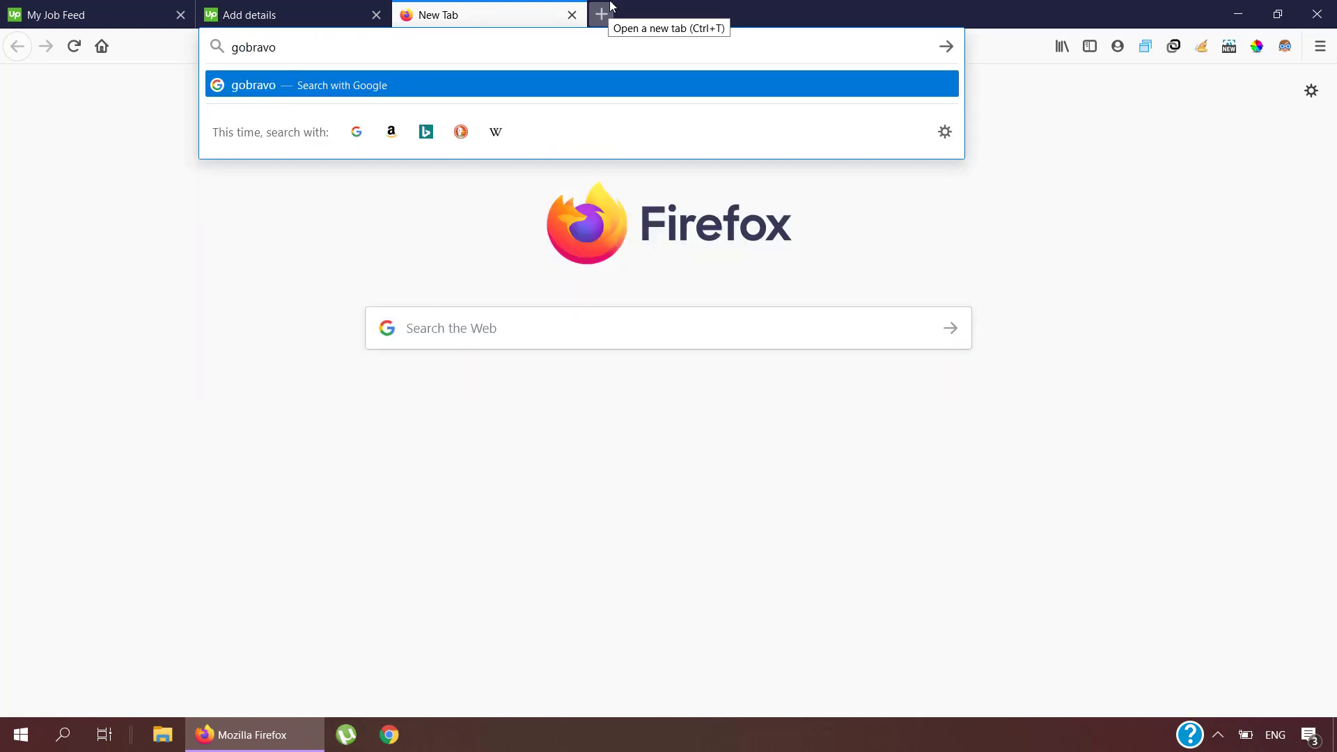
pyautogui.write('musicacad')
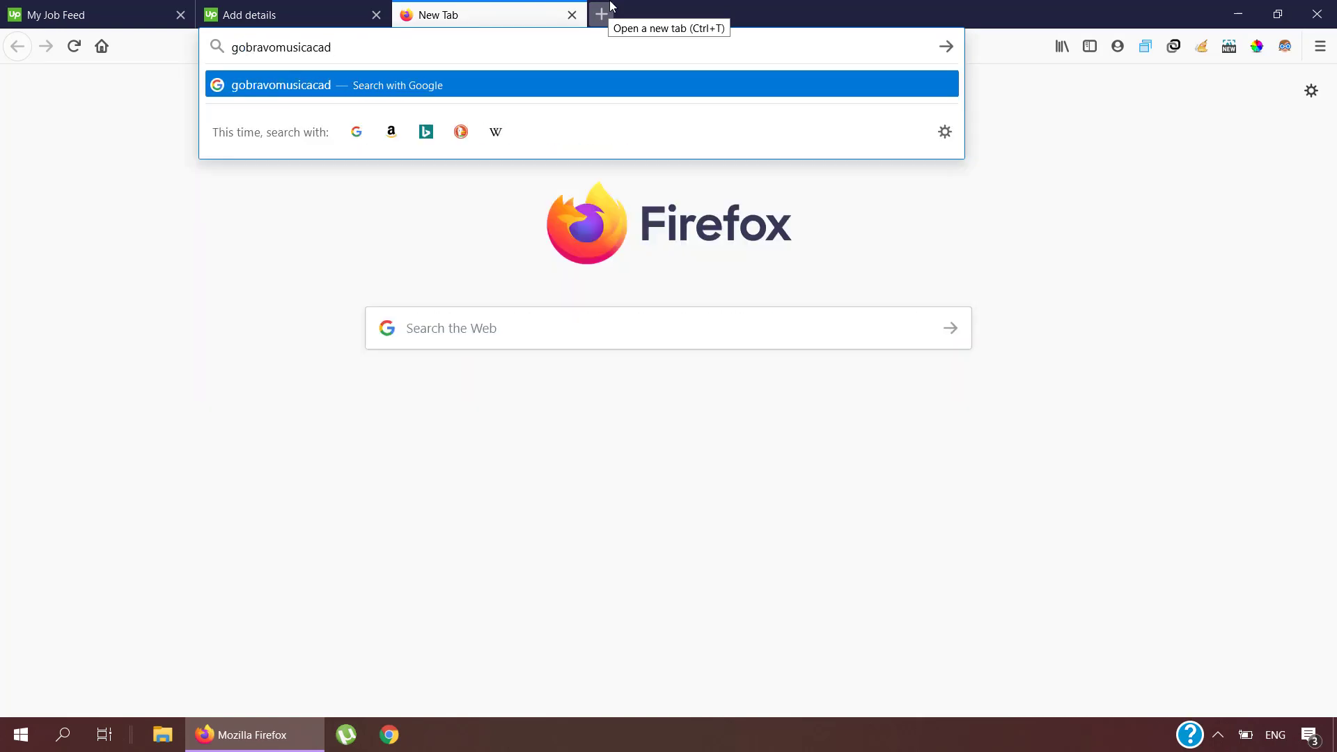
pyautogui.write('emy.com')
pyautogui.press('Return')
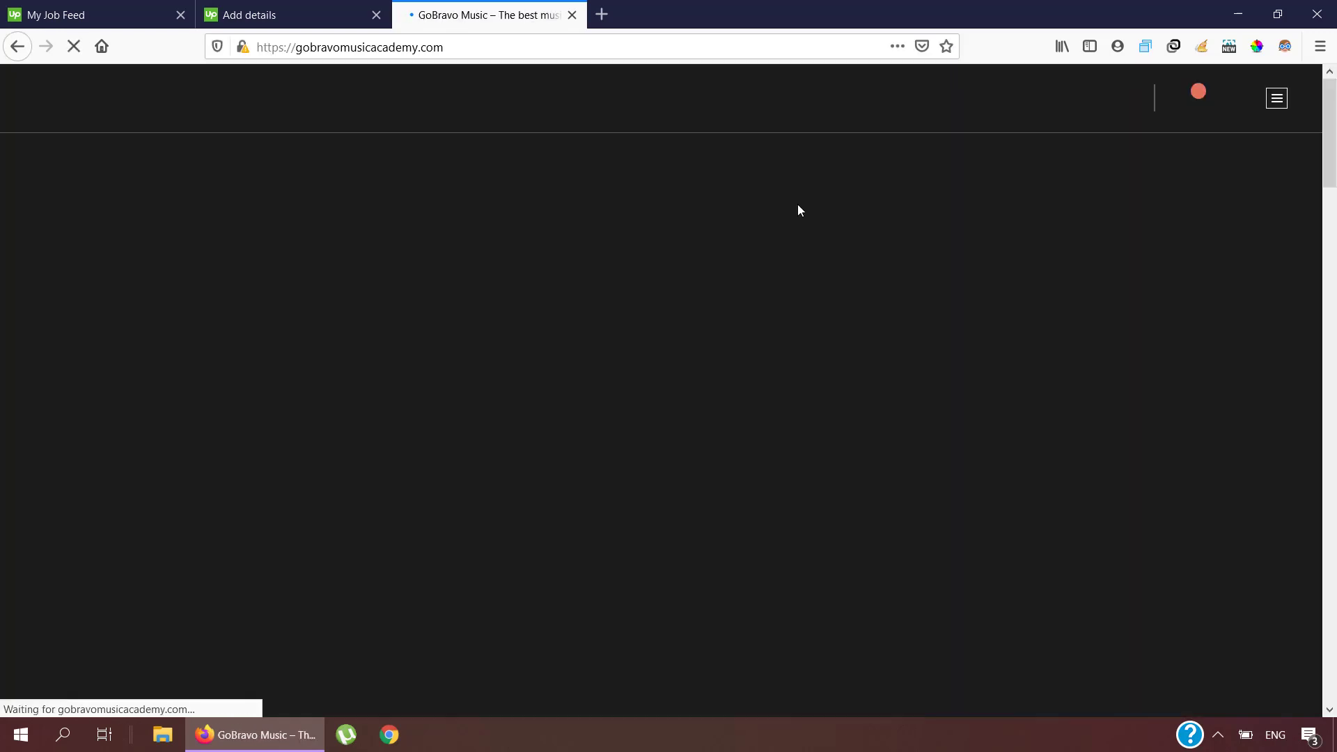
pyautogui.scroll(-20, 797, 204)
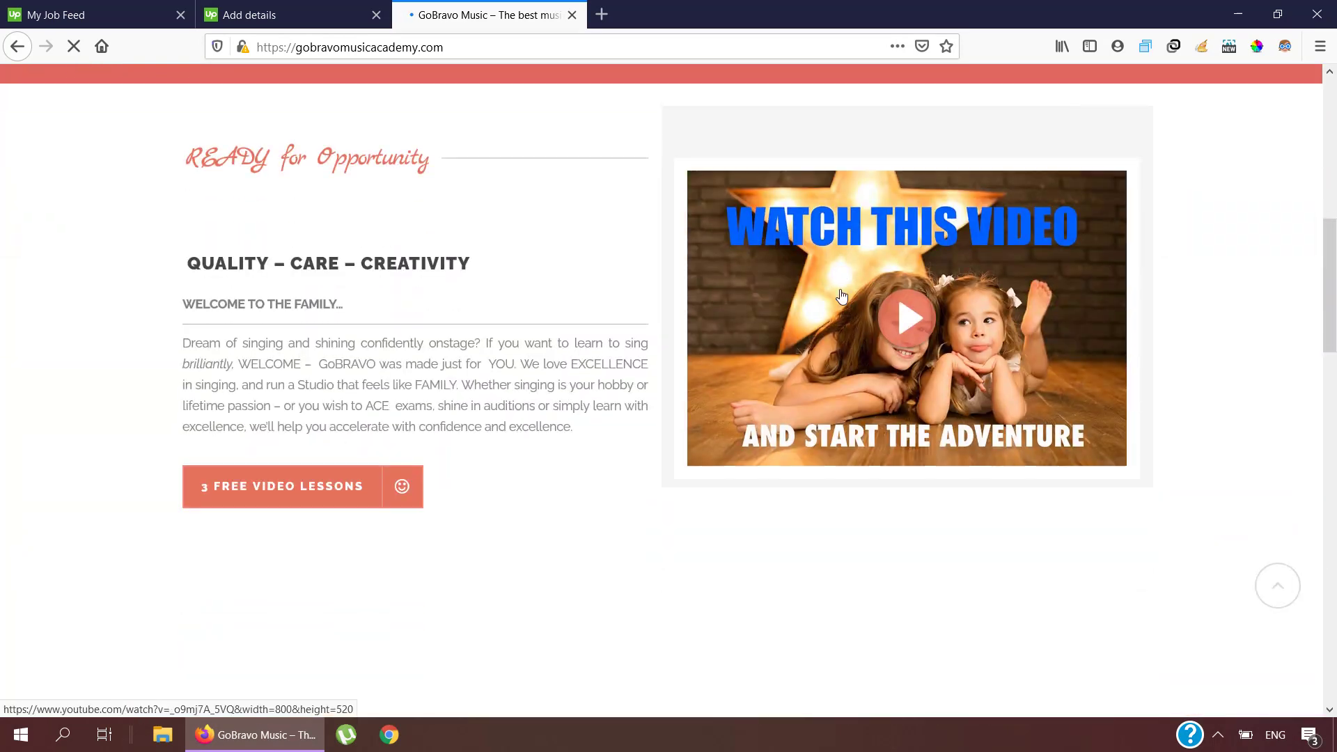
pyautogui.scroll(20, 849, 298)
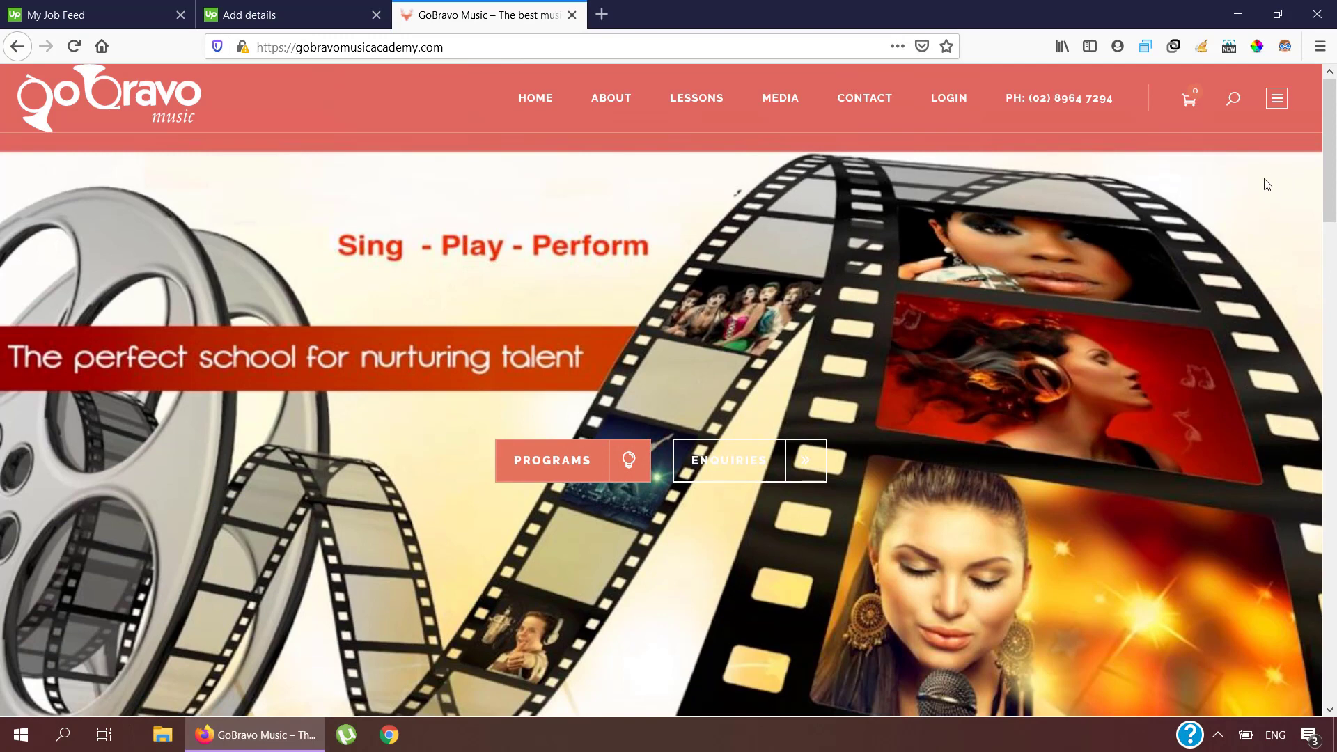
# Capture the entire GoBravo Music home page with Nimbus Screenshot and check the capture from start to end.
pyautogui.rightClick(1256, 187)
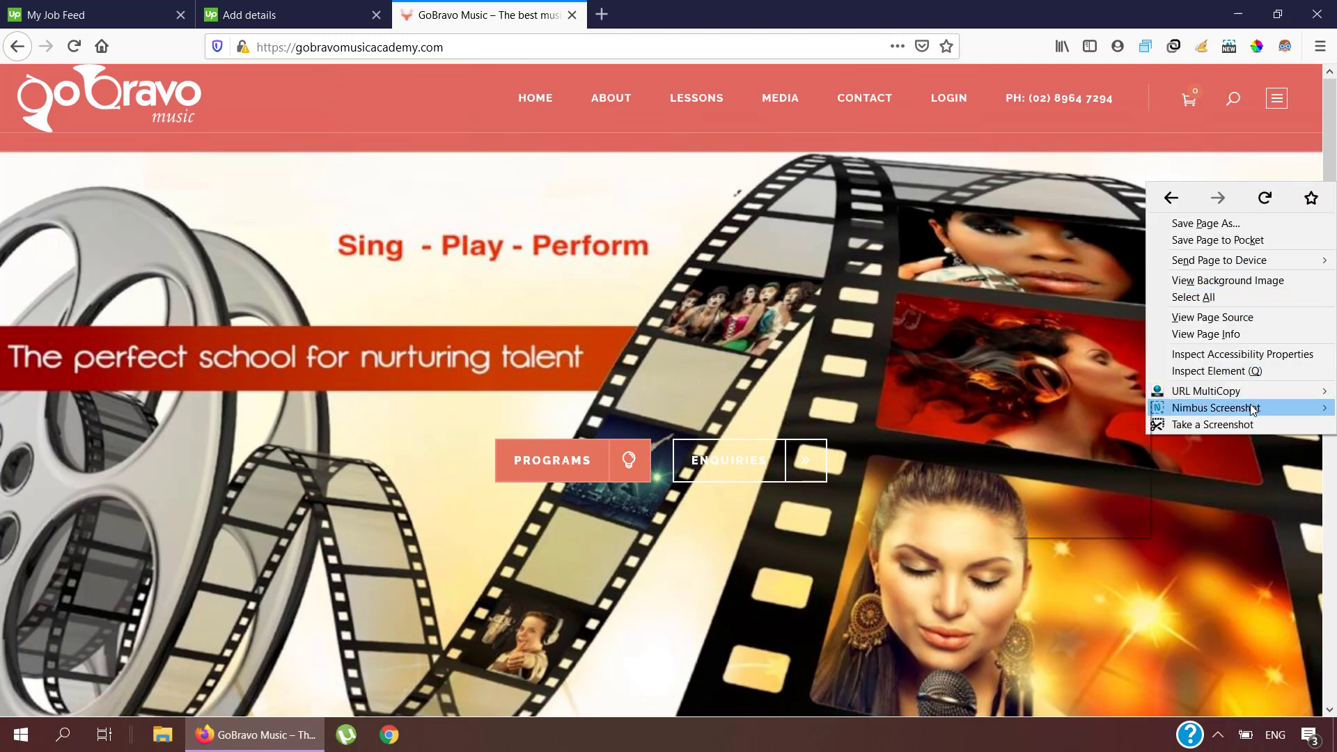
pyautogui.moveTo(1246, 412)
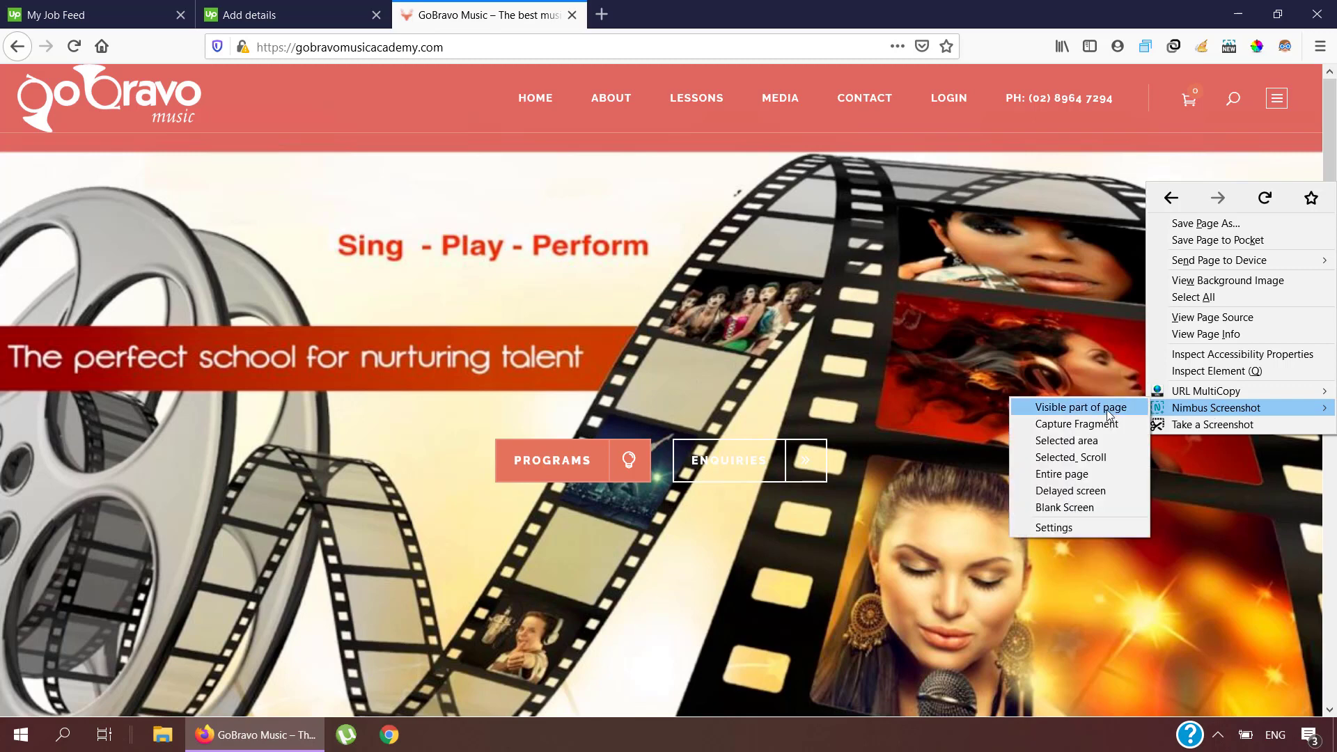
pyautogui.click(1069, 440)
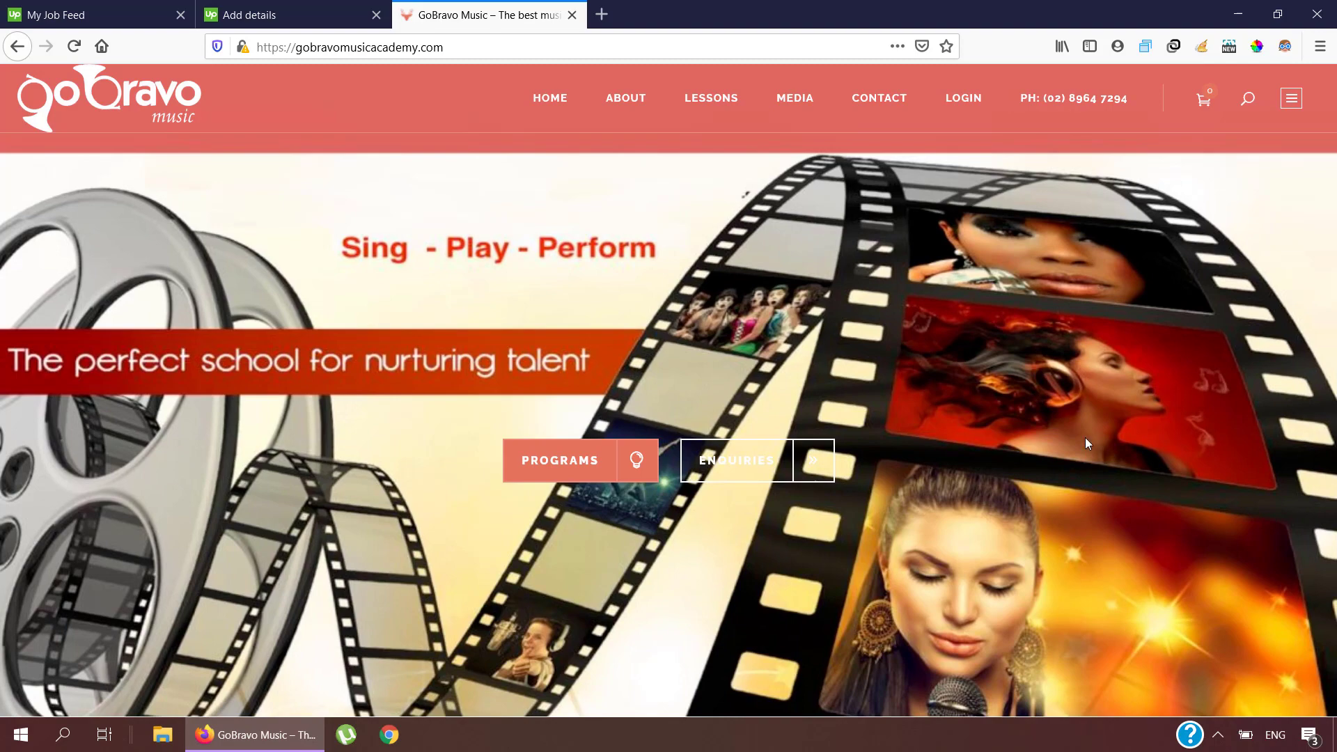
pyautogui.scroll(-20, 1085, 443)
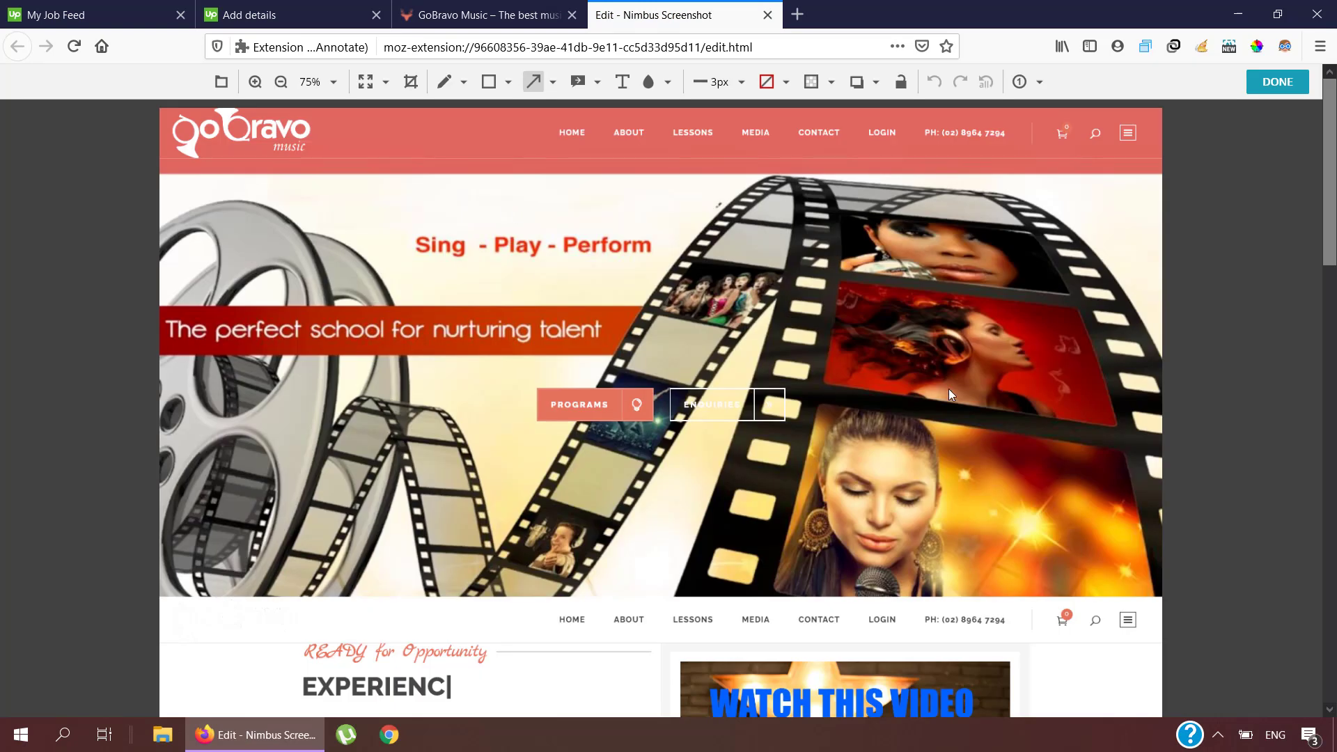
pyautogui.scroll(-20, 949, 390)
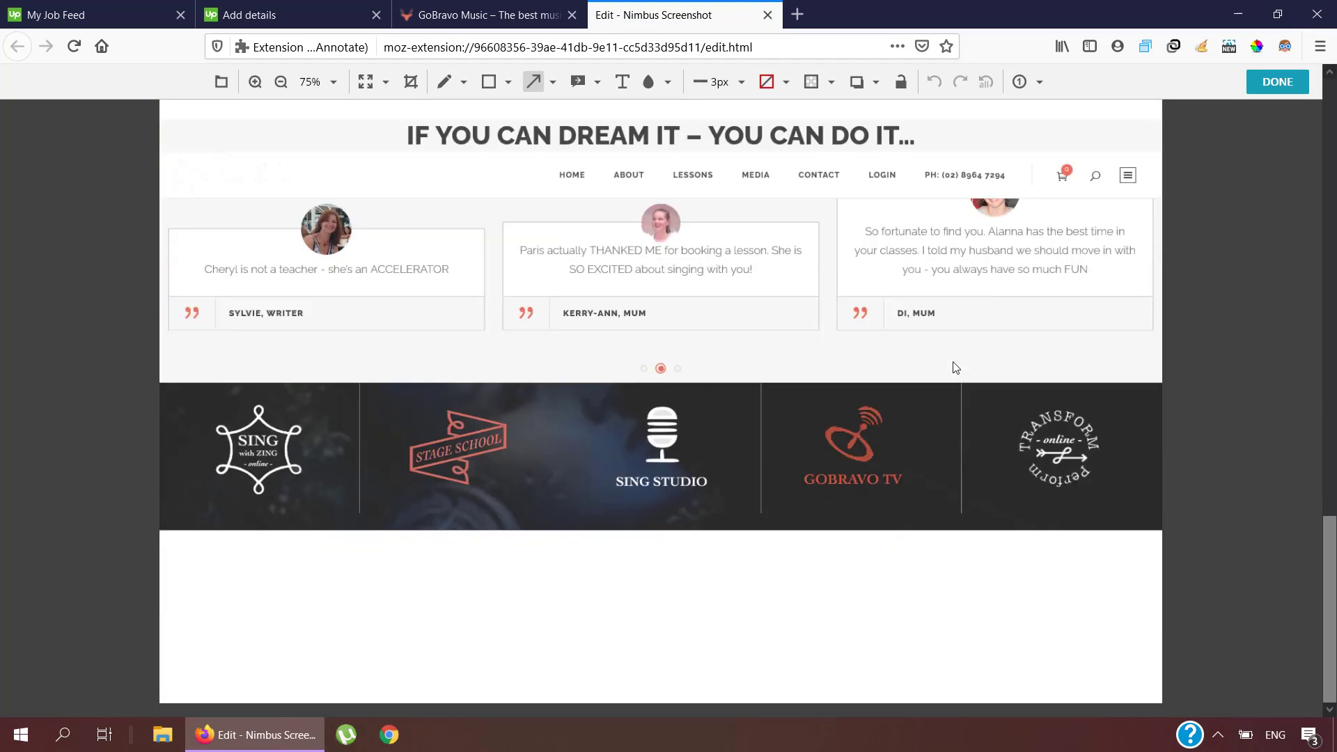
pyautogui.scroll(20, 954, 362)
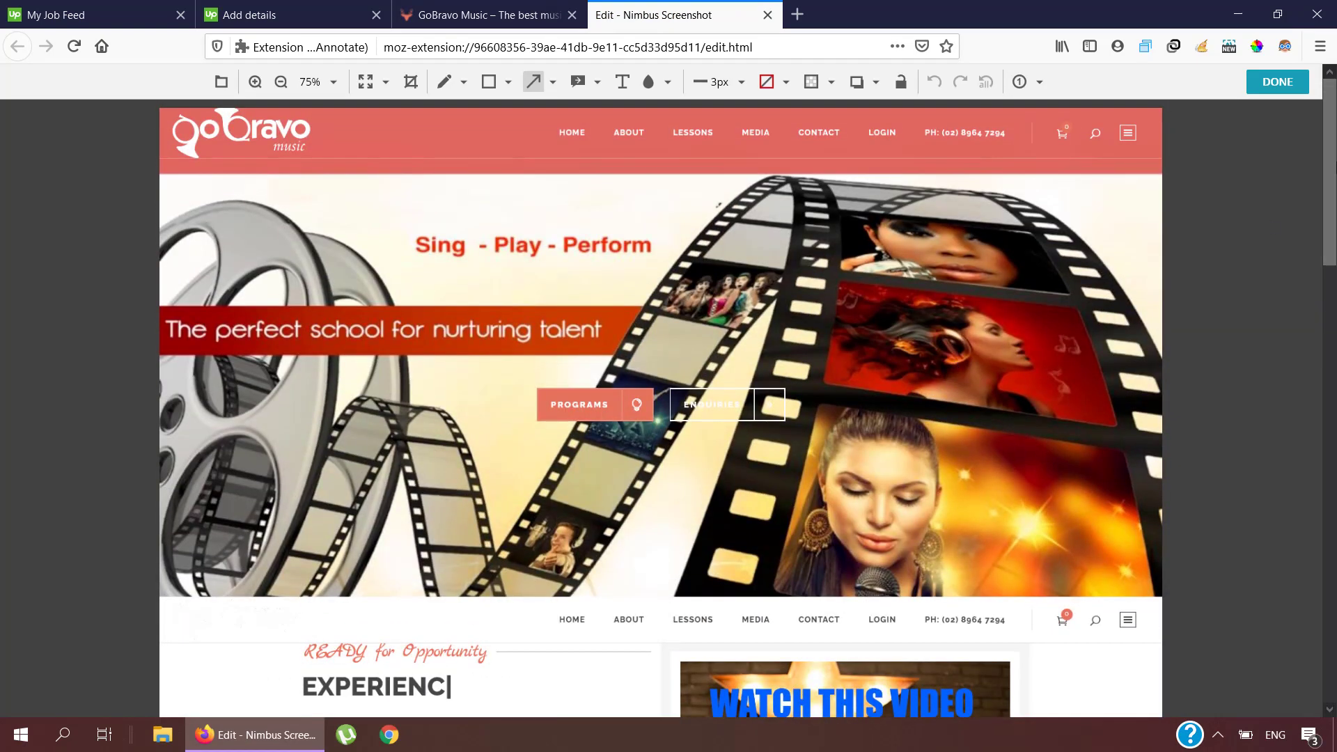
# Finish the capture and save it as an image on the Desktop under the suggested file name.
pyautogui.click(1275, 82)
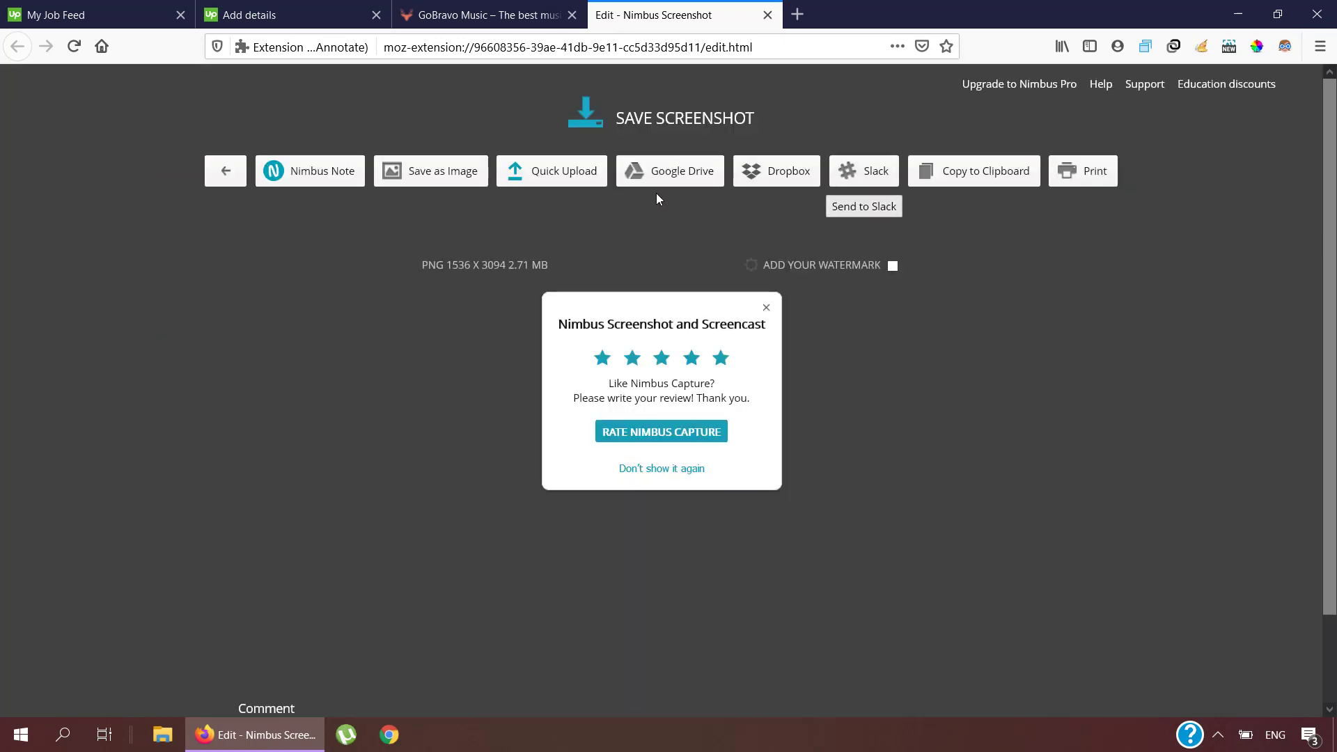
pyautogui.click(415, 172)
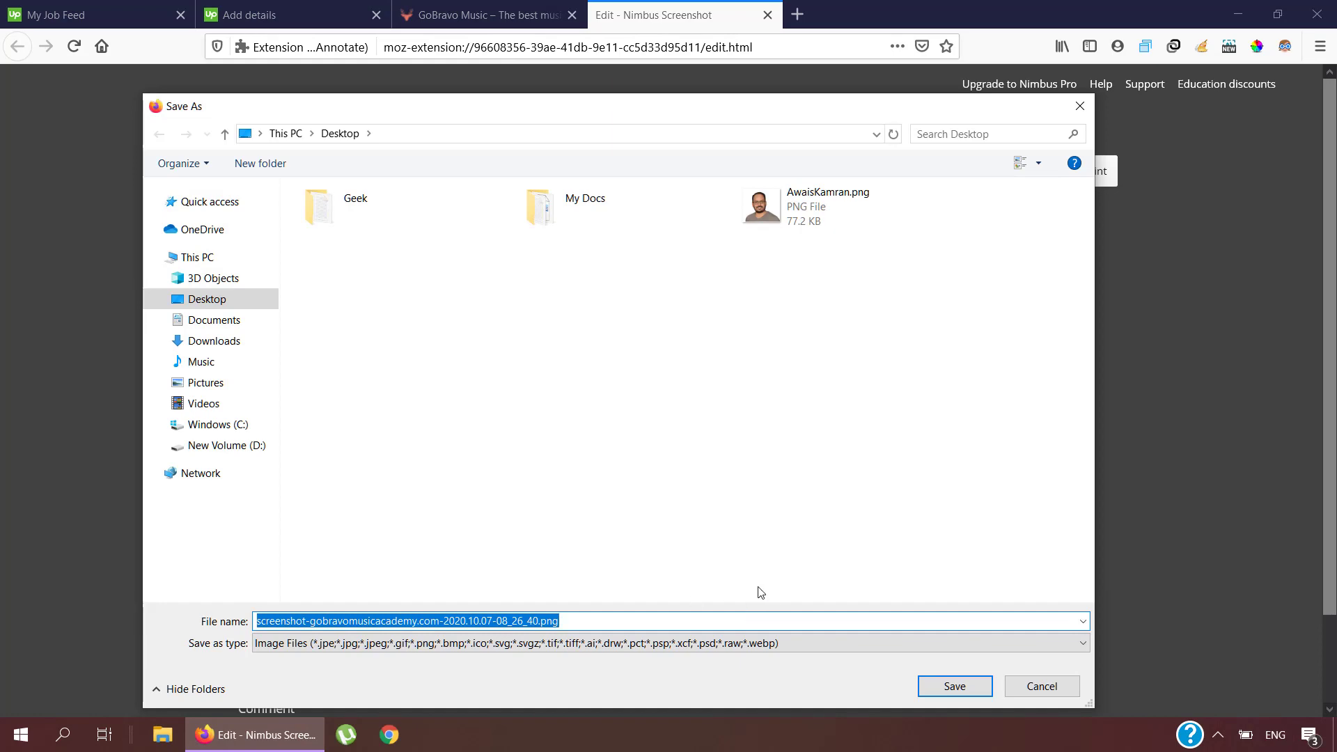
pyautogui.click(973, 688)
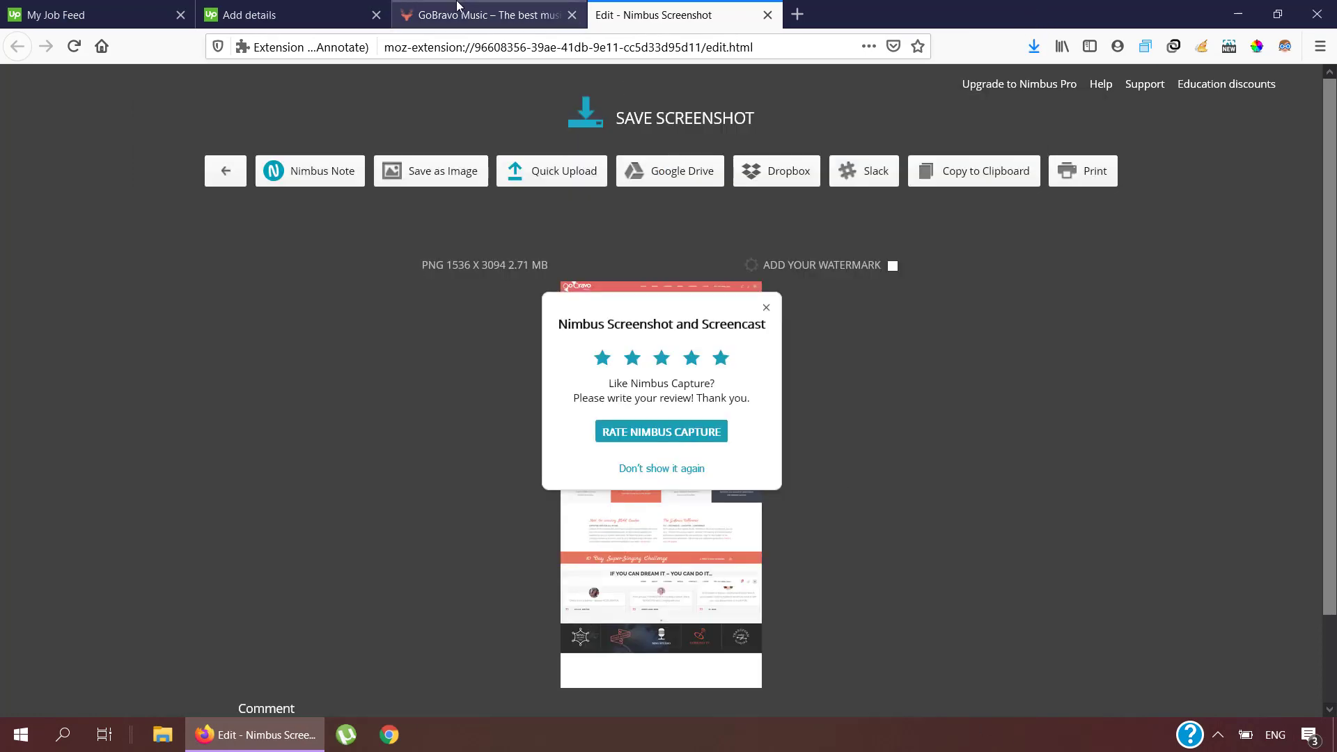
# Return to the Upwork project details and upload the saved gobravomusicacademy.com screenshot from the Desktop.
pyautogui.click(317, 17)
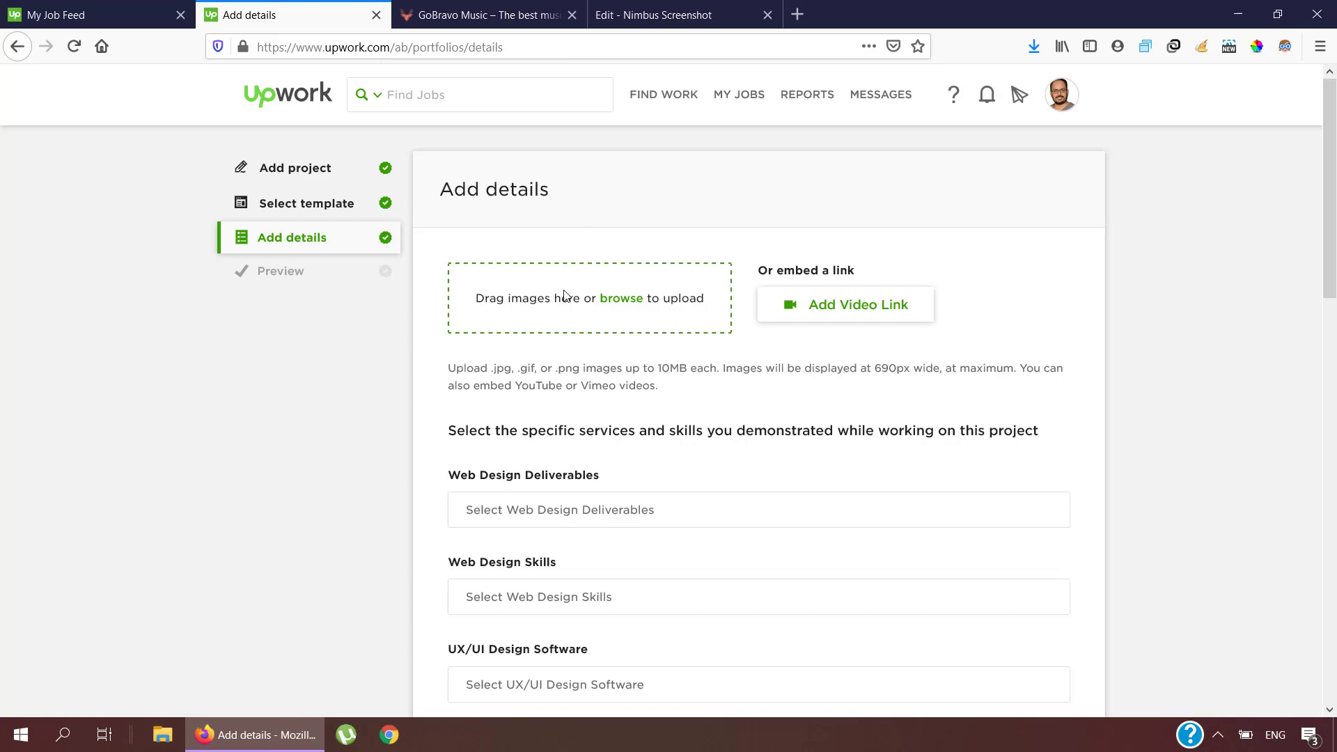
pyautogui.click(613, 301)
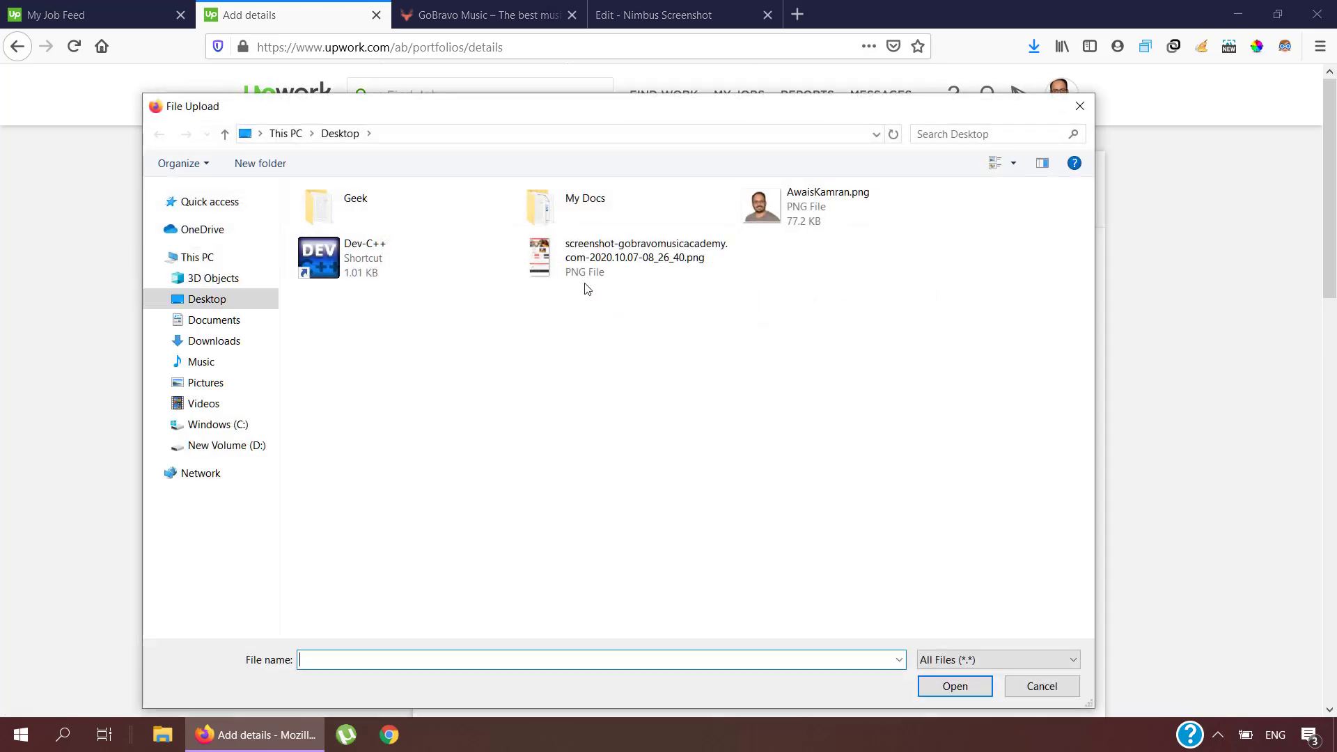
pyautogui.doubleClick(617, 264)
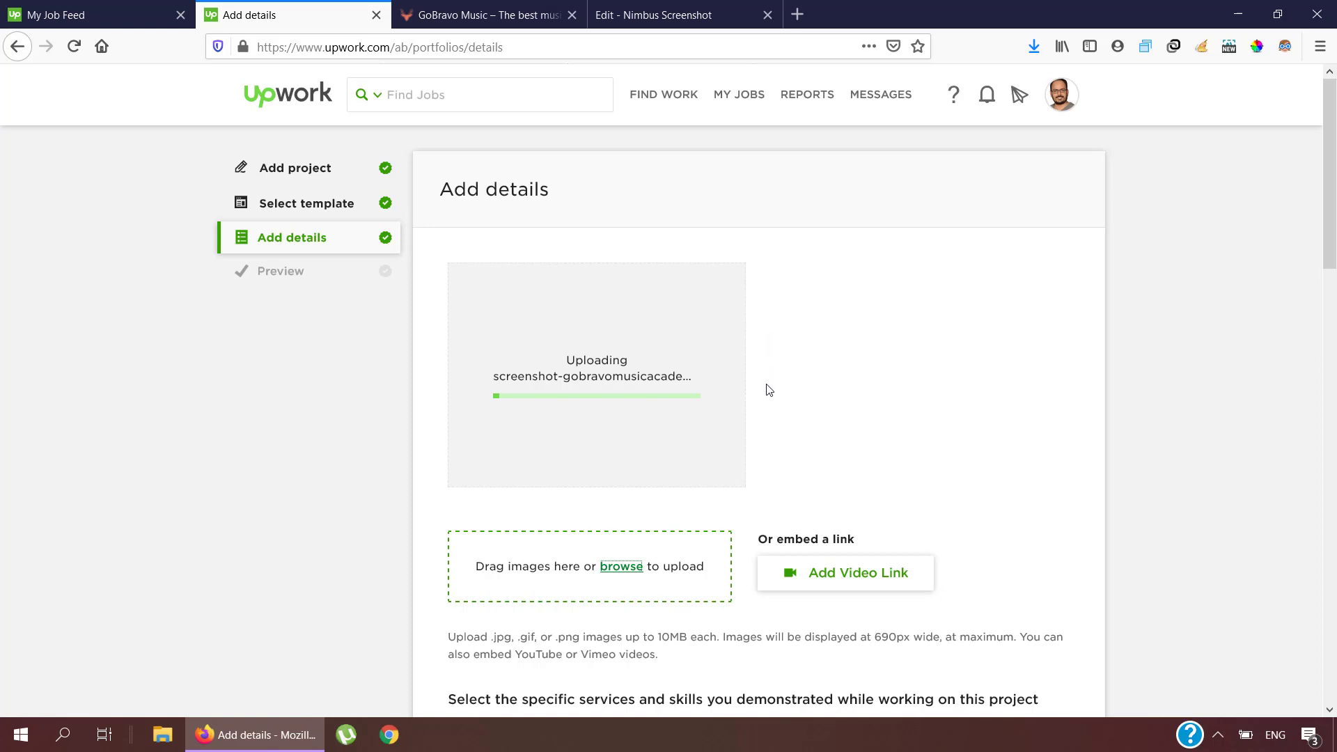
# Select Website as the Web Design deliverable and Website Development as the Web Design skill for the project.
pyautogui.scroll(-5, 768, 390)
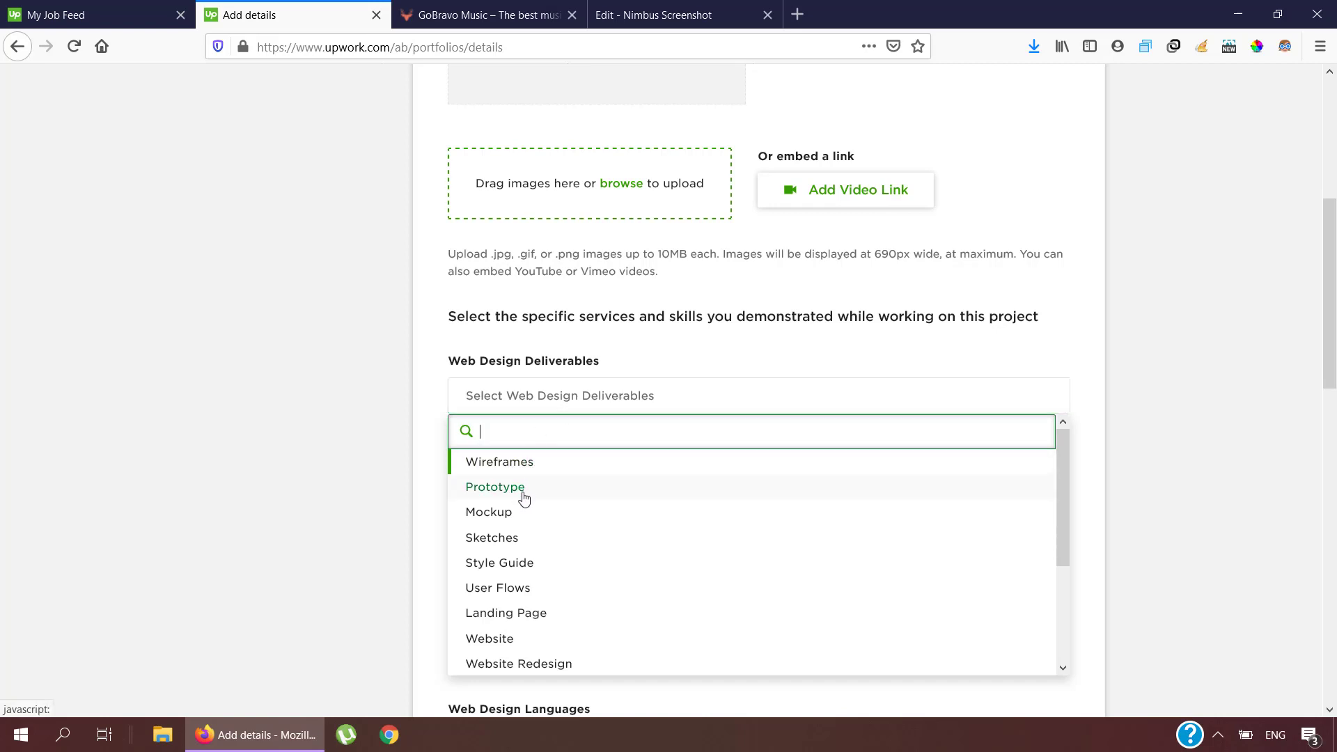
pyautogui.click(508, 639)
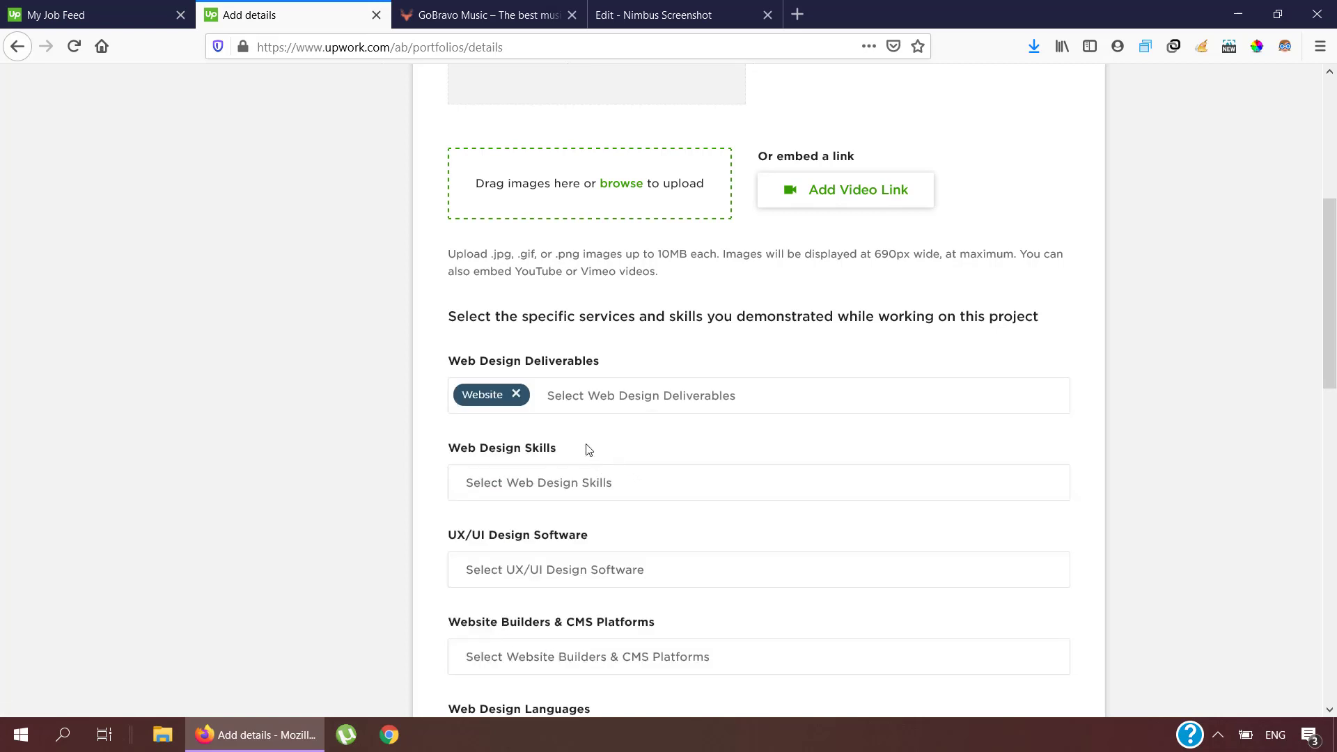
pyautogui.scroll(-1, 587, 450)
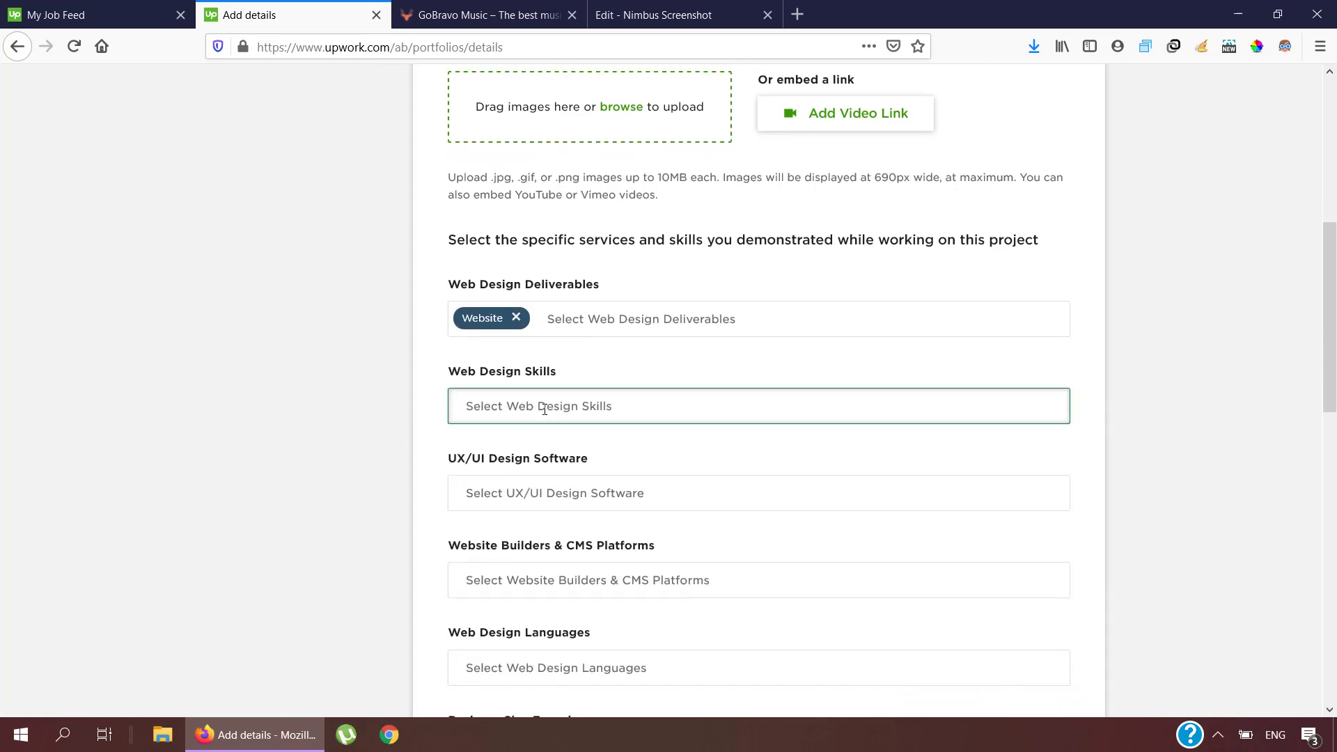
pyautogui.click(545, 411)
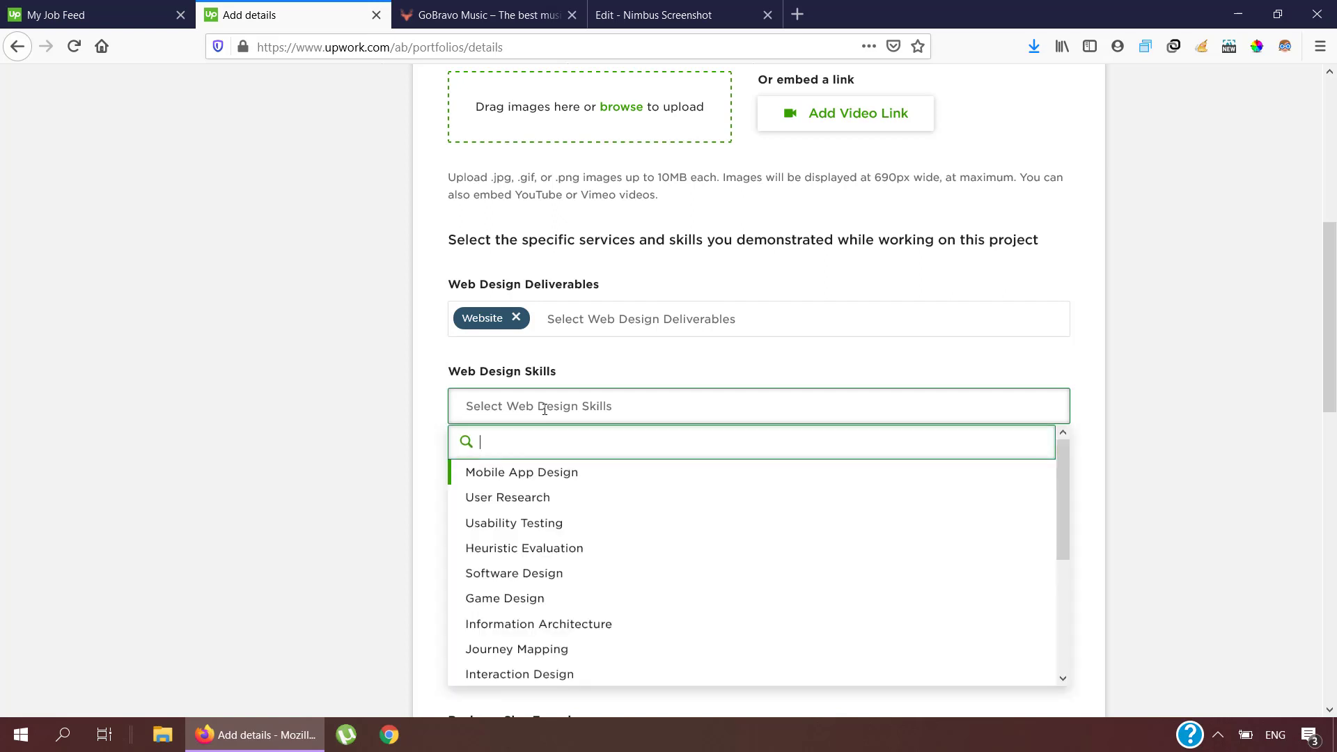
pyautogui.scroll(-5, 607, 516)
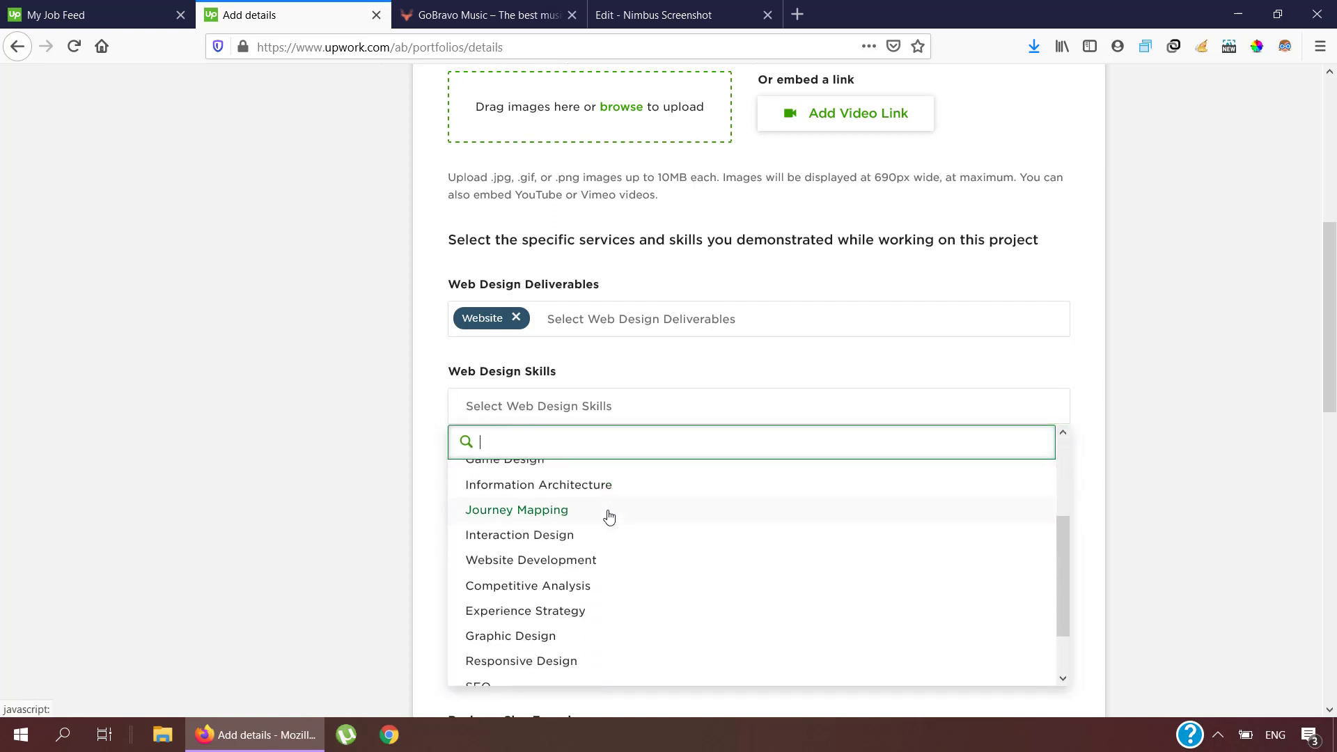
pyautogui.scroll(-1, 557, 648)
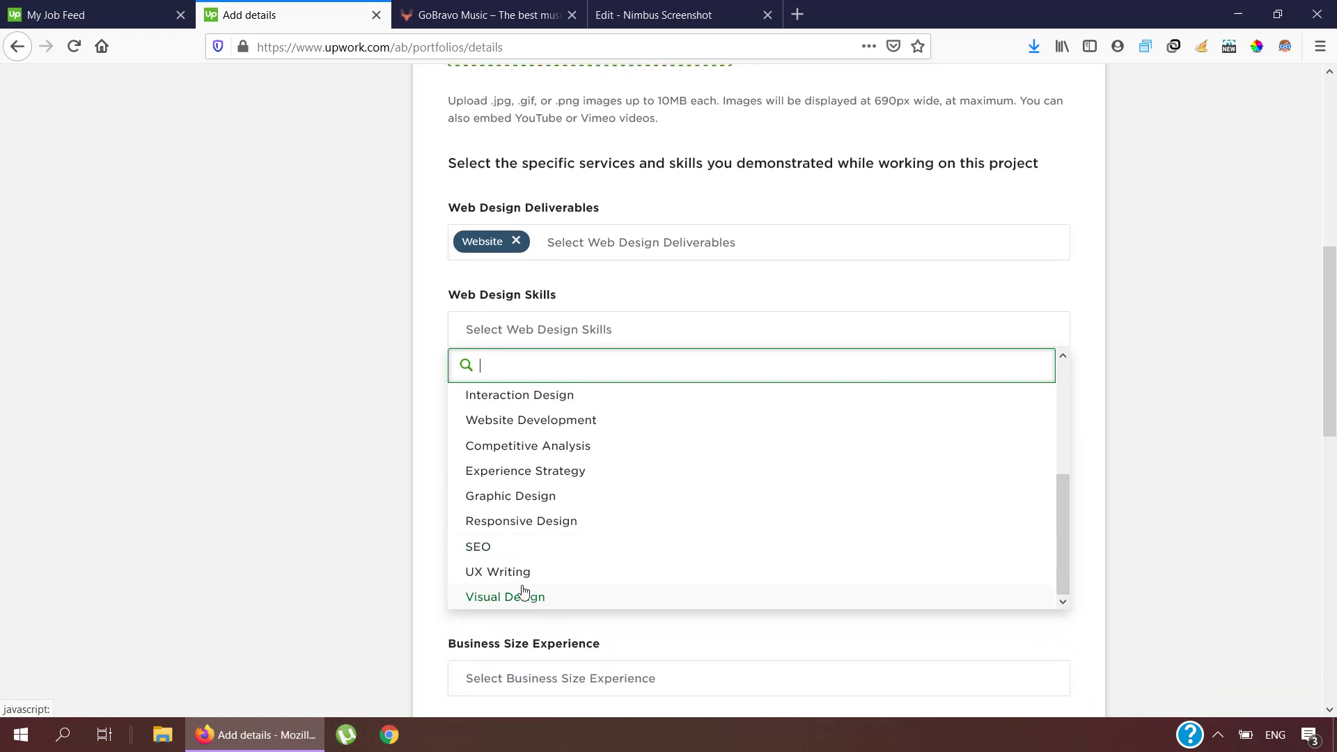
pyautogui.scroll(2, 512, 498)
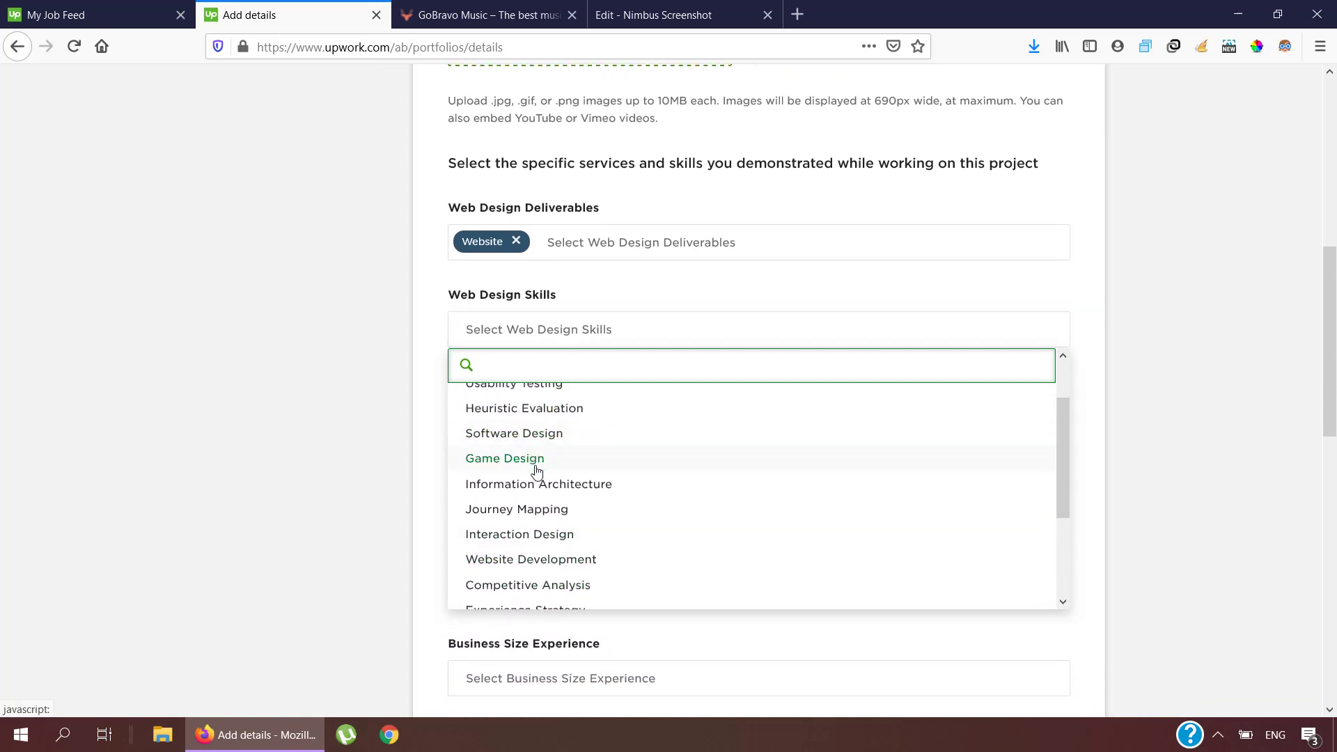
pyautogui.scroll(-1, 549, 545)
pyautogui.scroll(-3, 549, 544)
pyautogui.click(541, 419)
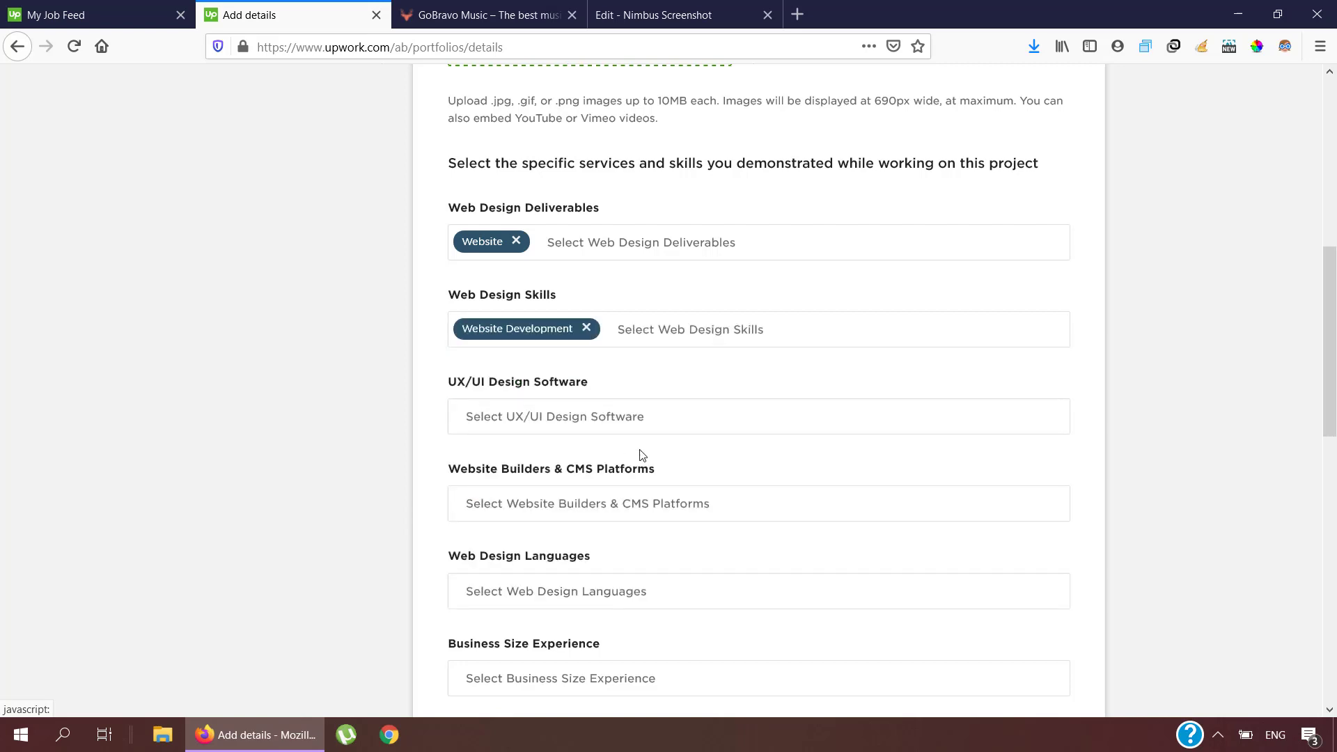
# Add WordPress as the project's website builder and CMS platform.
pyautogui.scroll(-2, 585, 482)
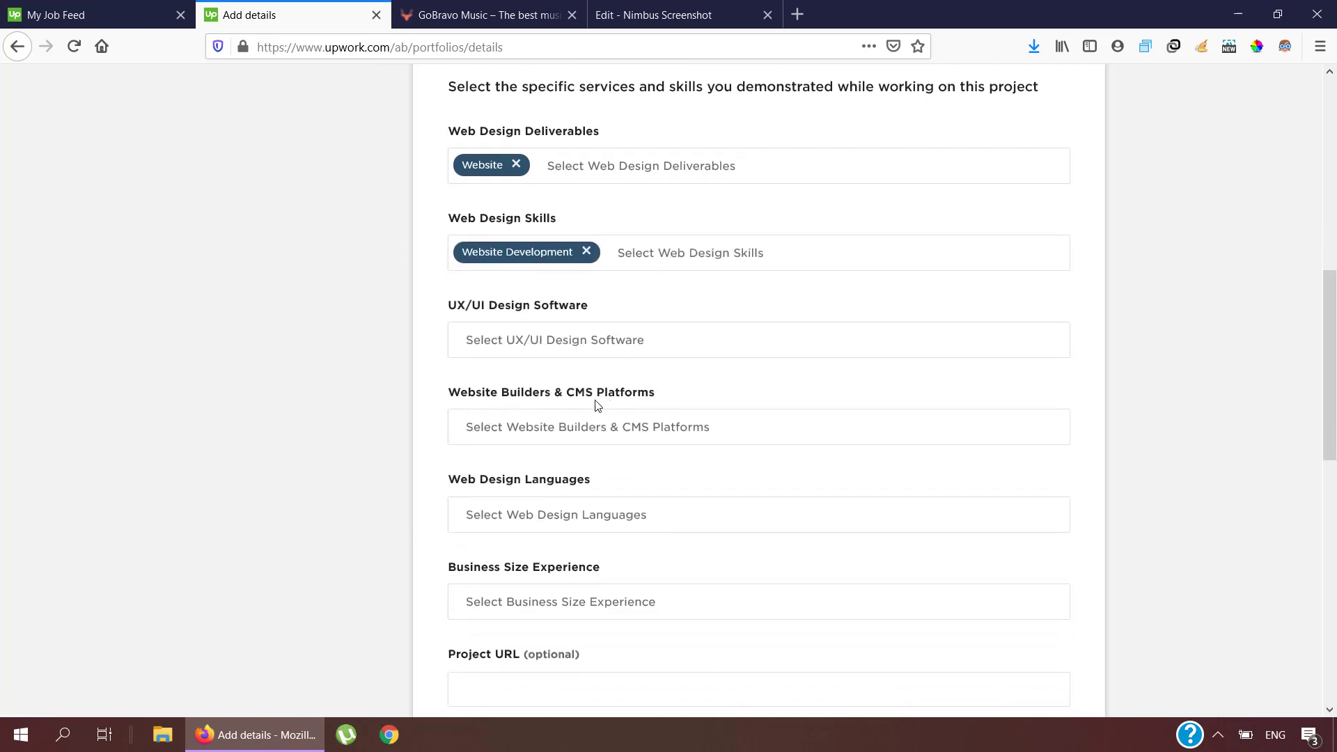
pyautogui.click(551, 427)
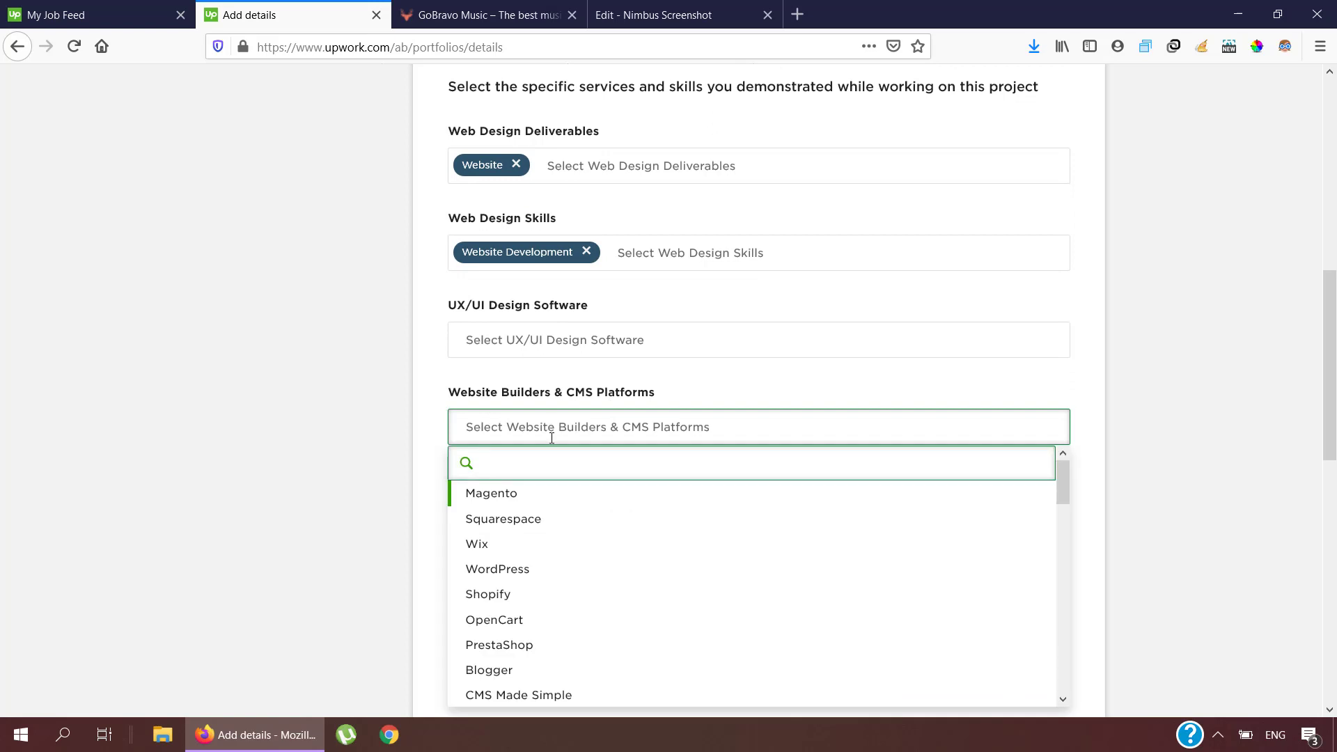
pyautogui.write('wo')
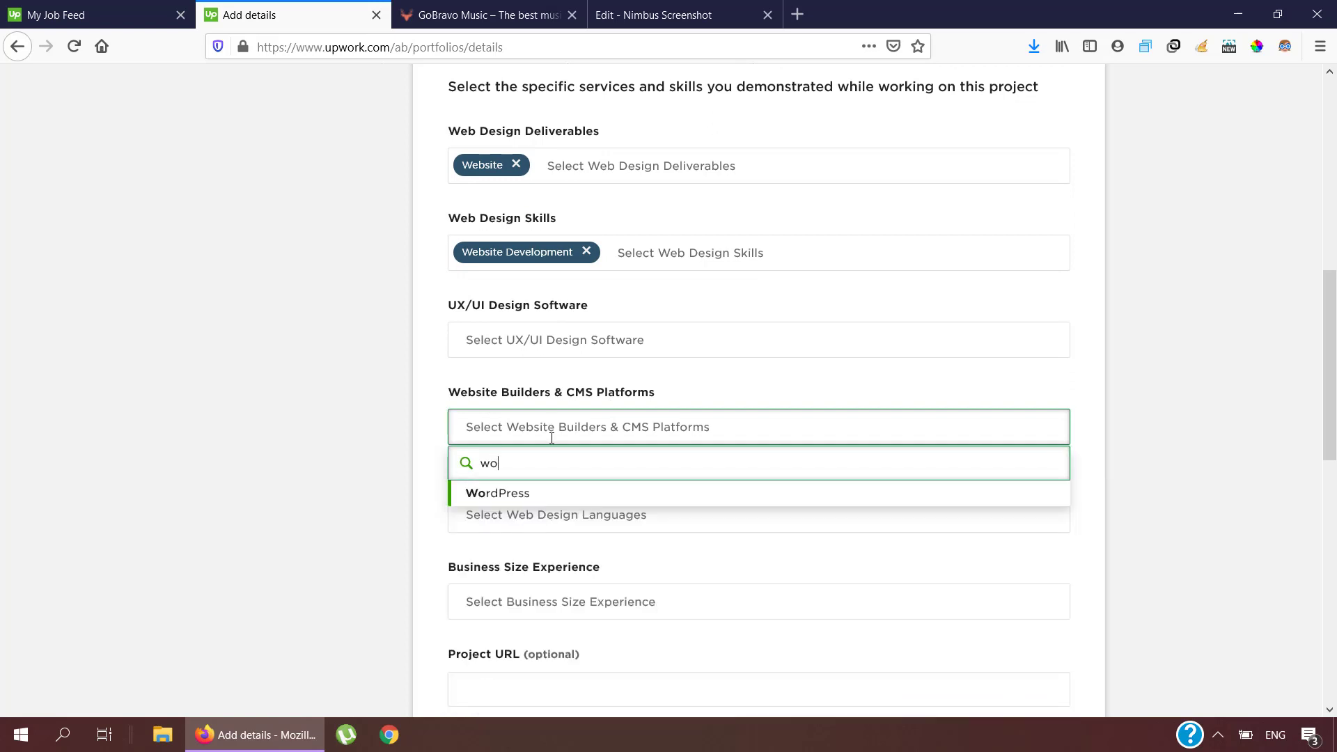
pyautogui.click(514, 496)
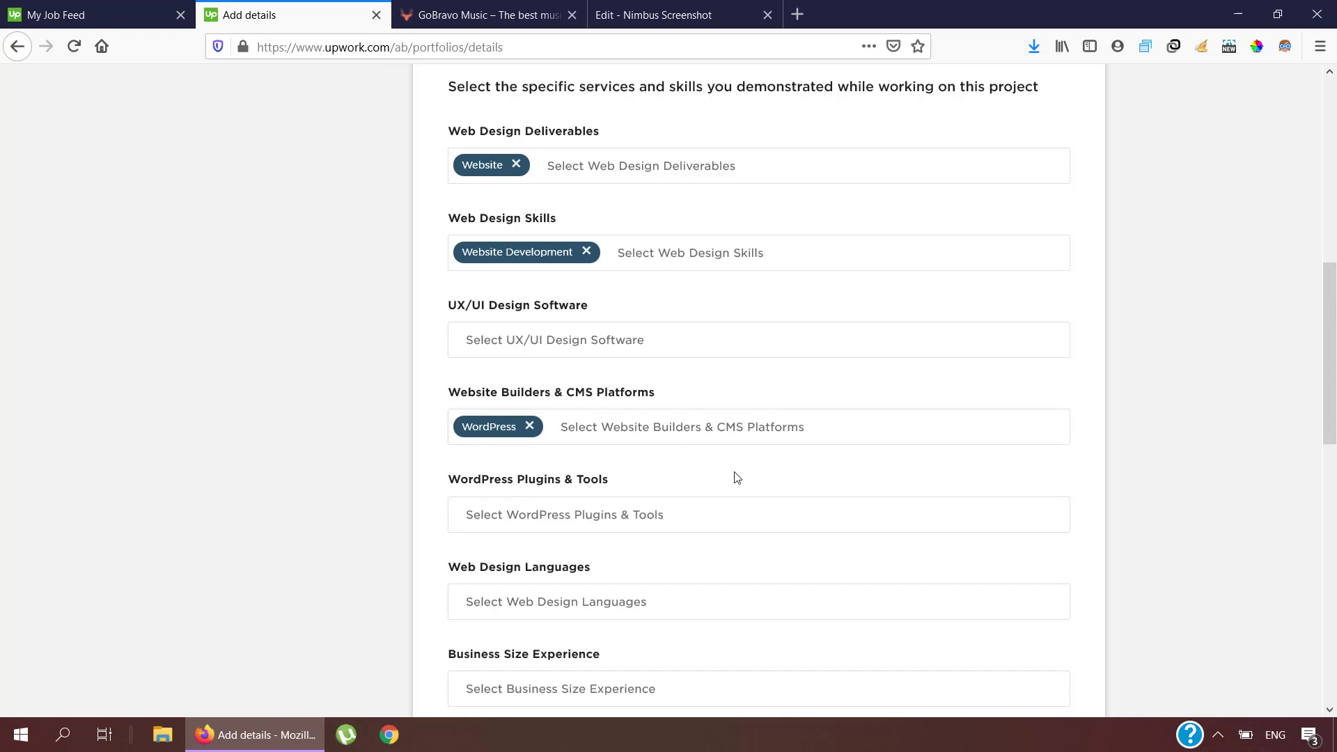
# Add WooCommerce, Contact Form 7 and Elementor as the project's WordPress plugins and tools.
pyautogui.scroll(-1, 742, 491)
pyautogui.click(587, 438)
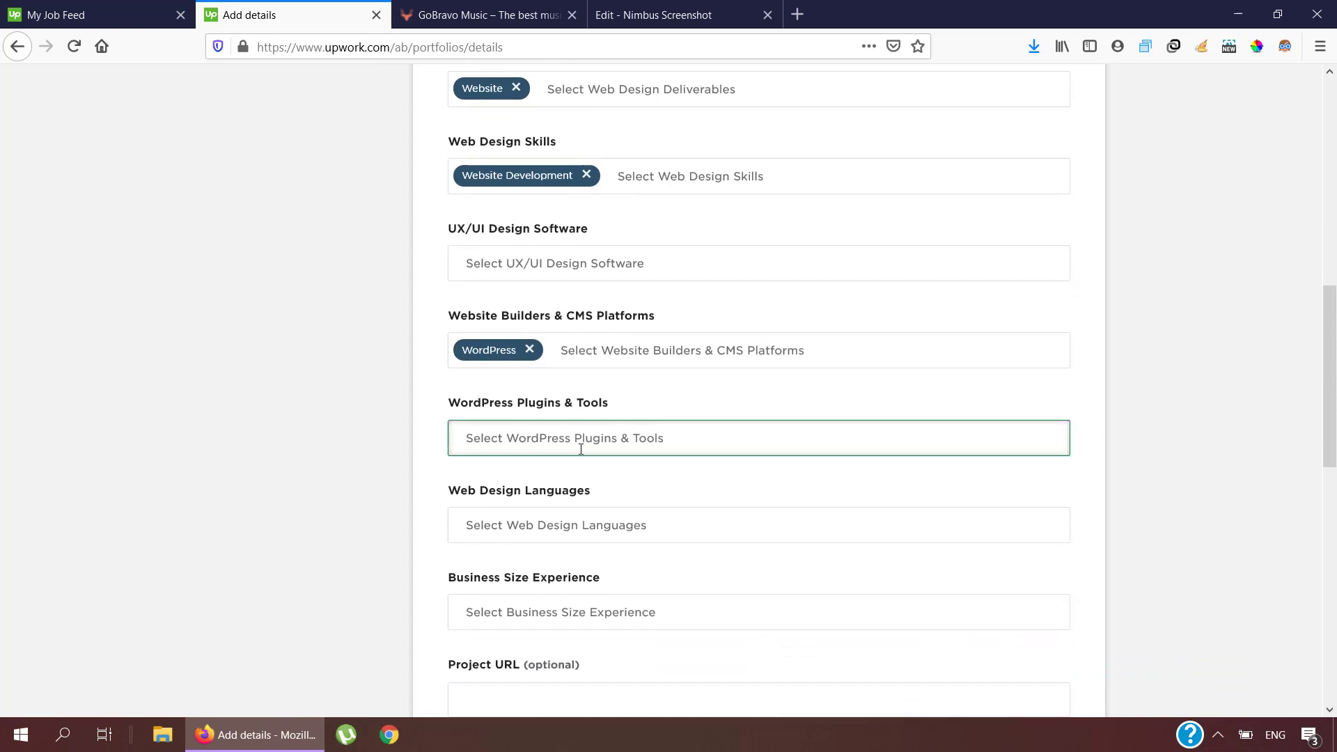
pyautogui.click(581, 439)
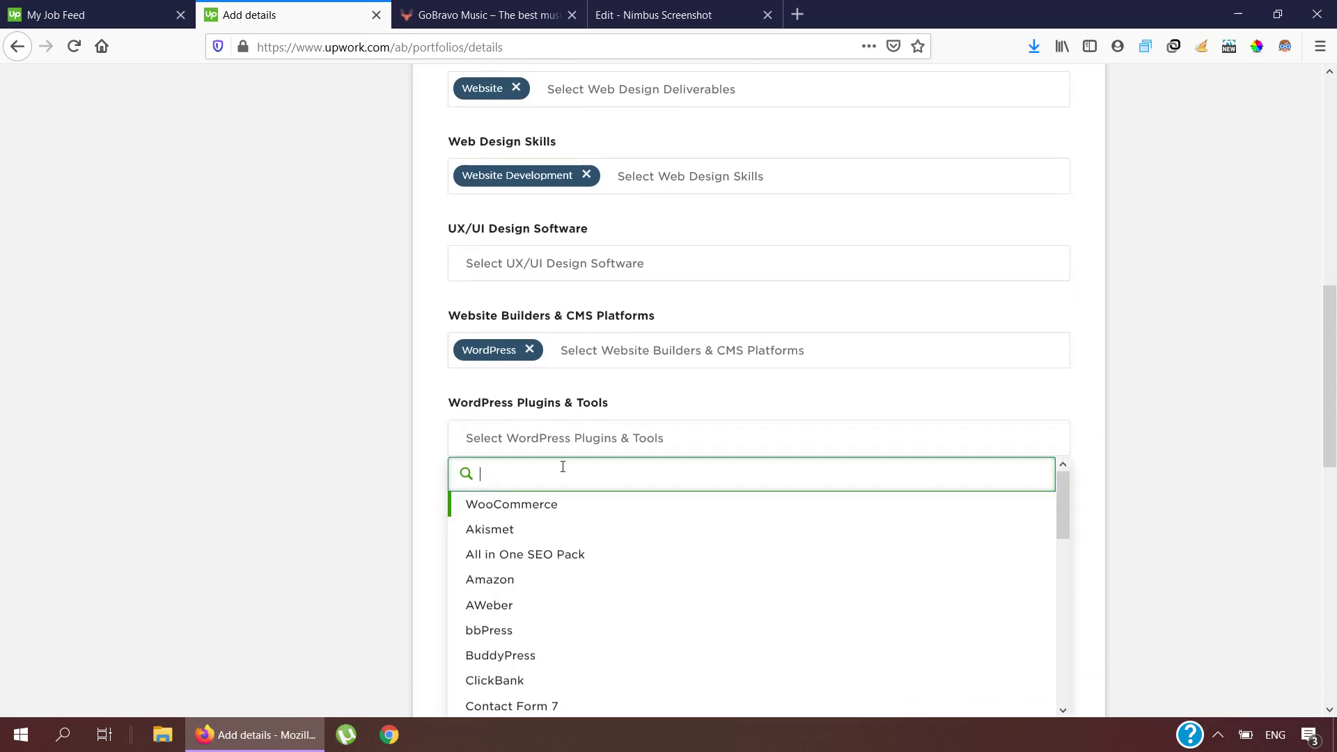
pyautogui.click(508, 504)
pyautogui.click(659, 440)
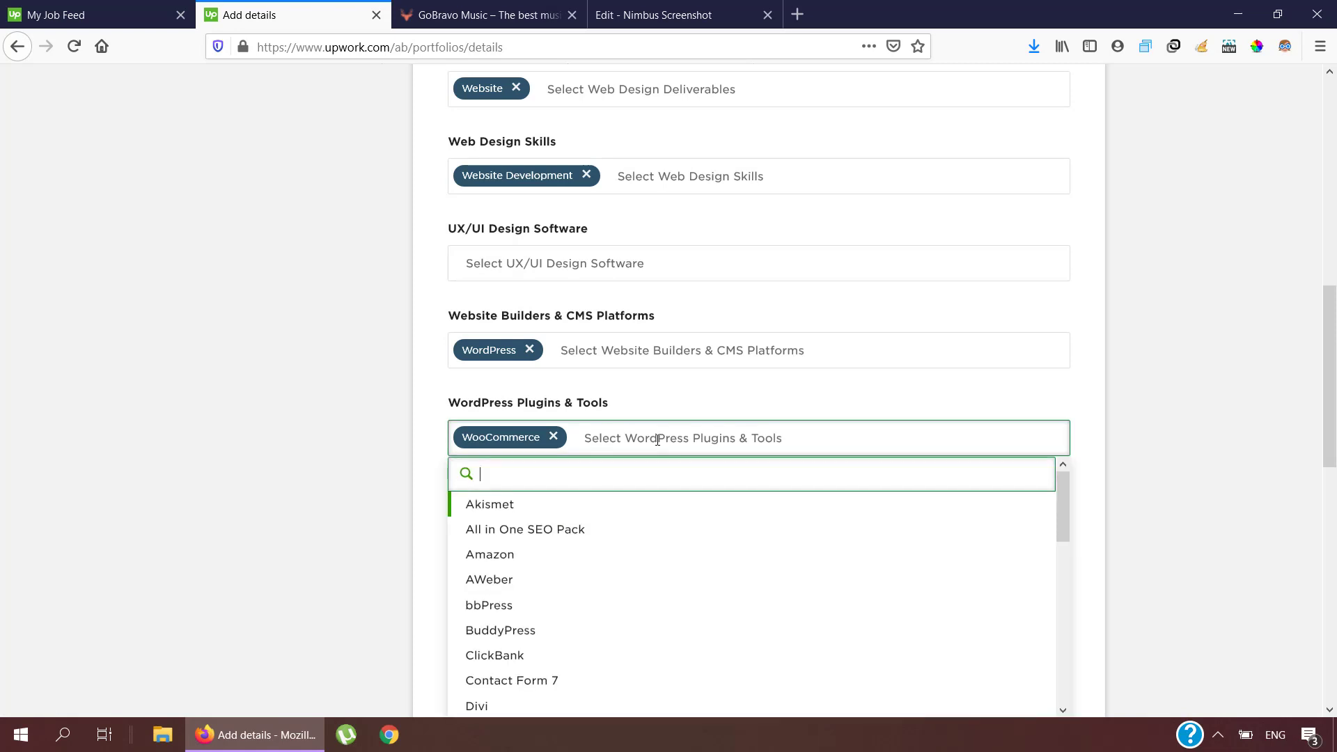
pyautogui.scroll(-1, 539, 596)
pyautogui.scroll(-2, 538, 597)
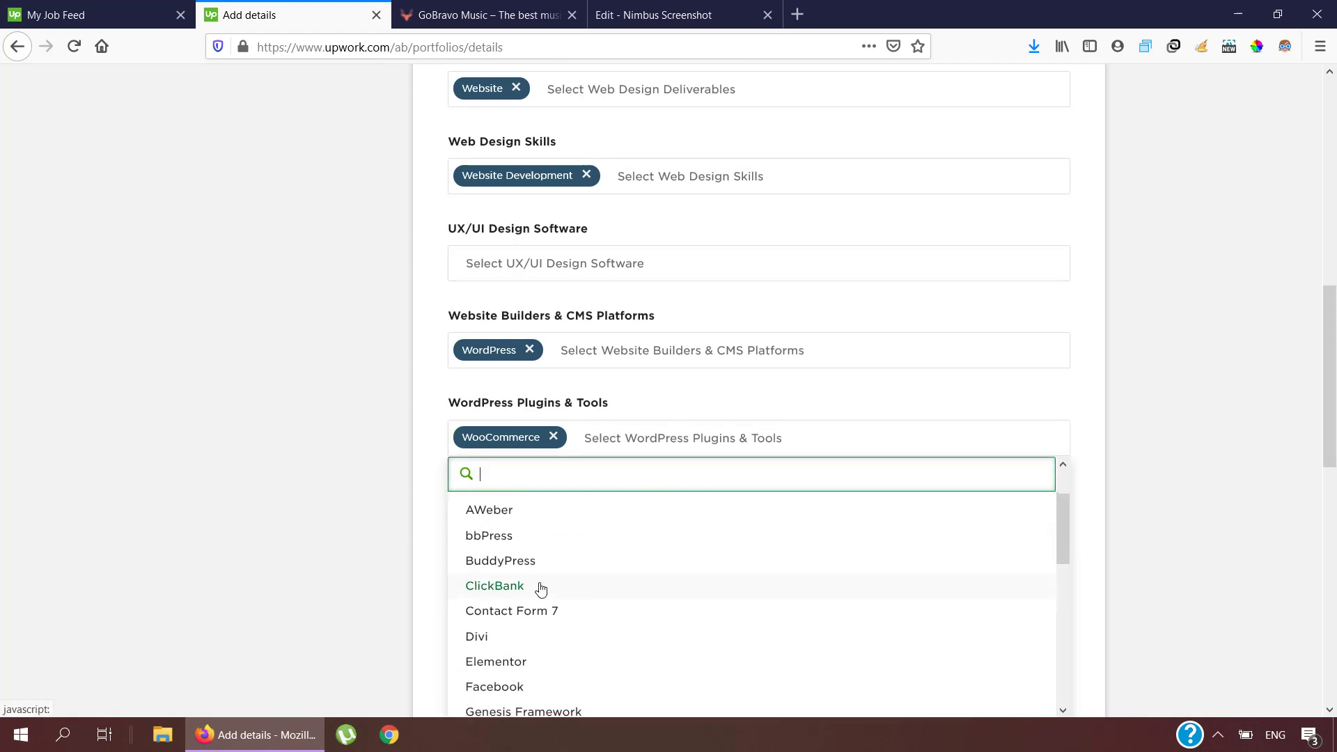
pyautogui.click(547, 613)
pyautogui.click(705, 439)
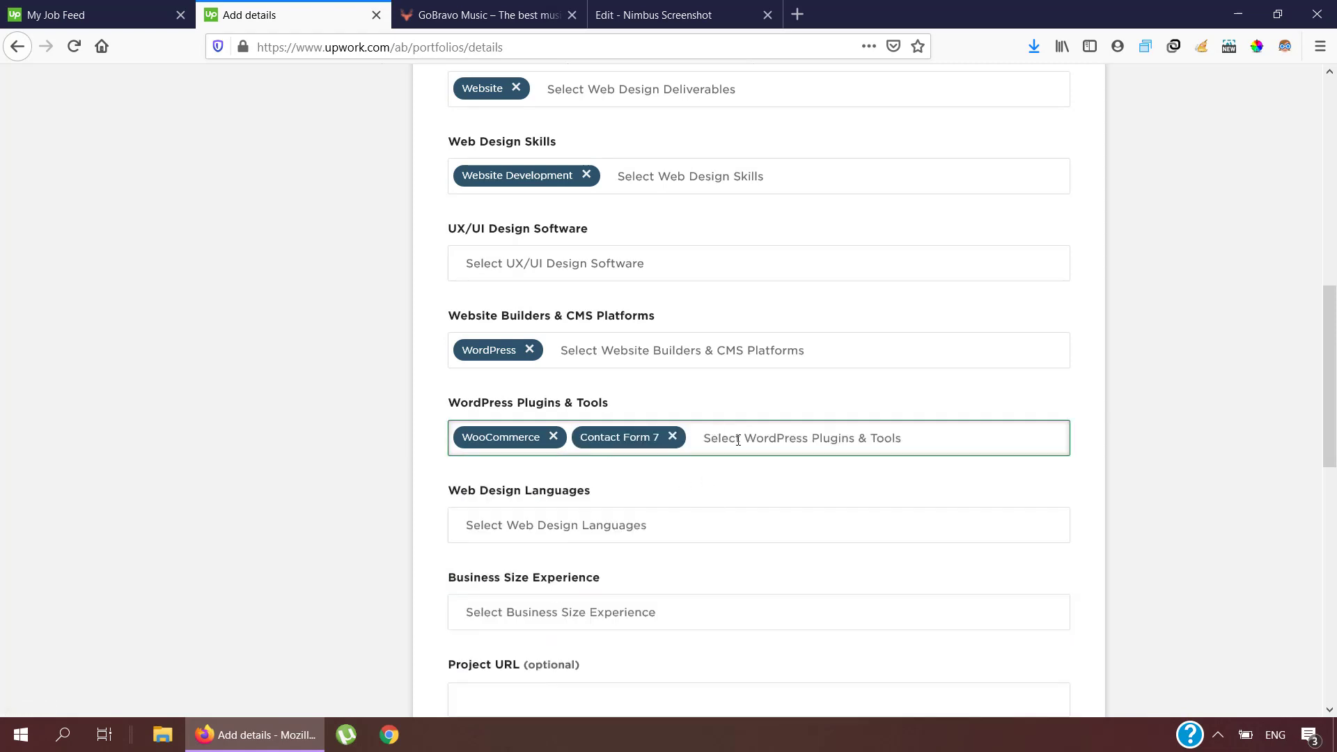
pyautogui.scroll(-3, 660, 585)
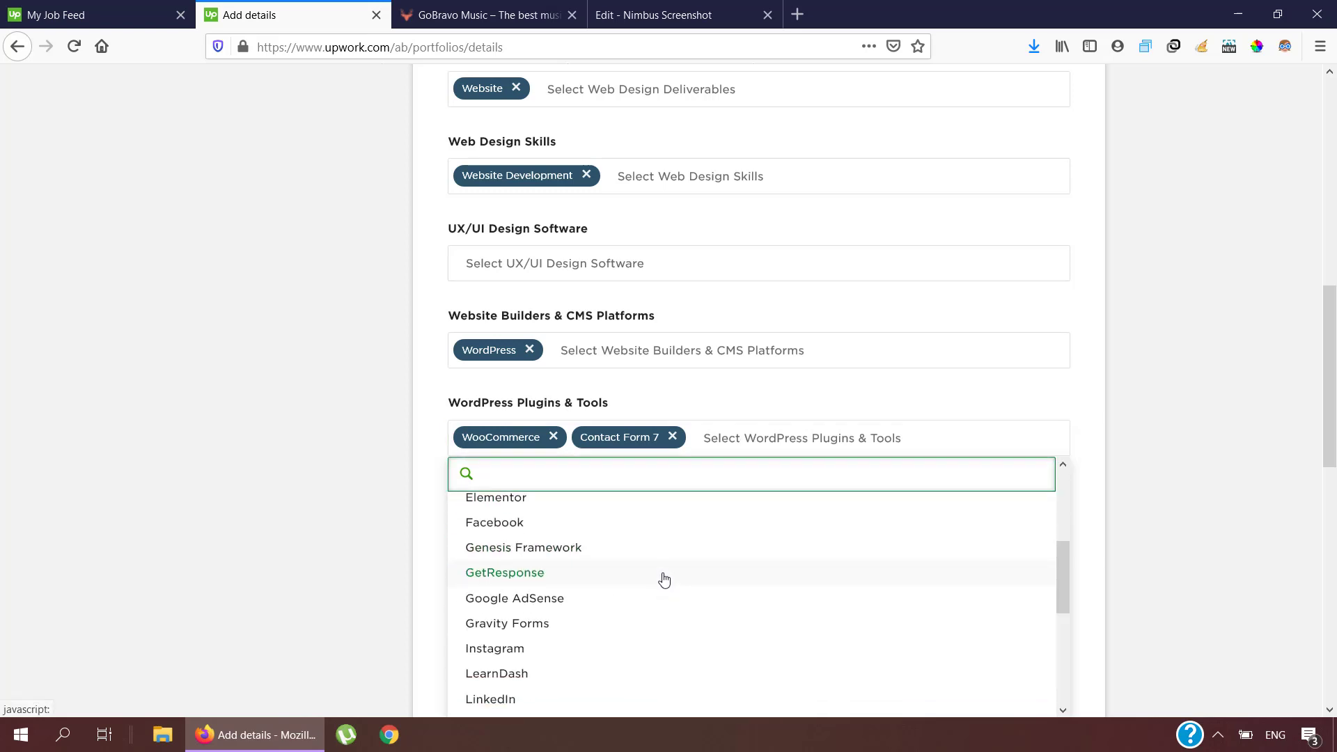
pyautogui.click(492, 498)
# Set the project's business size experience to Very Small (1-9 employees).
pyautogui.scroll(-2, 591, 507)
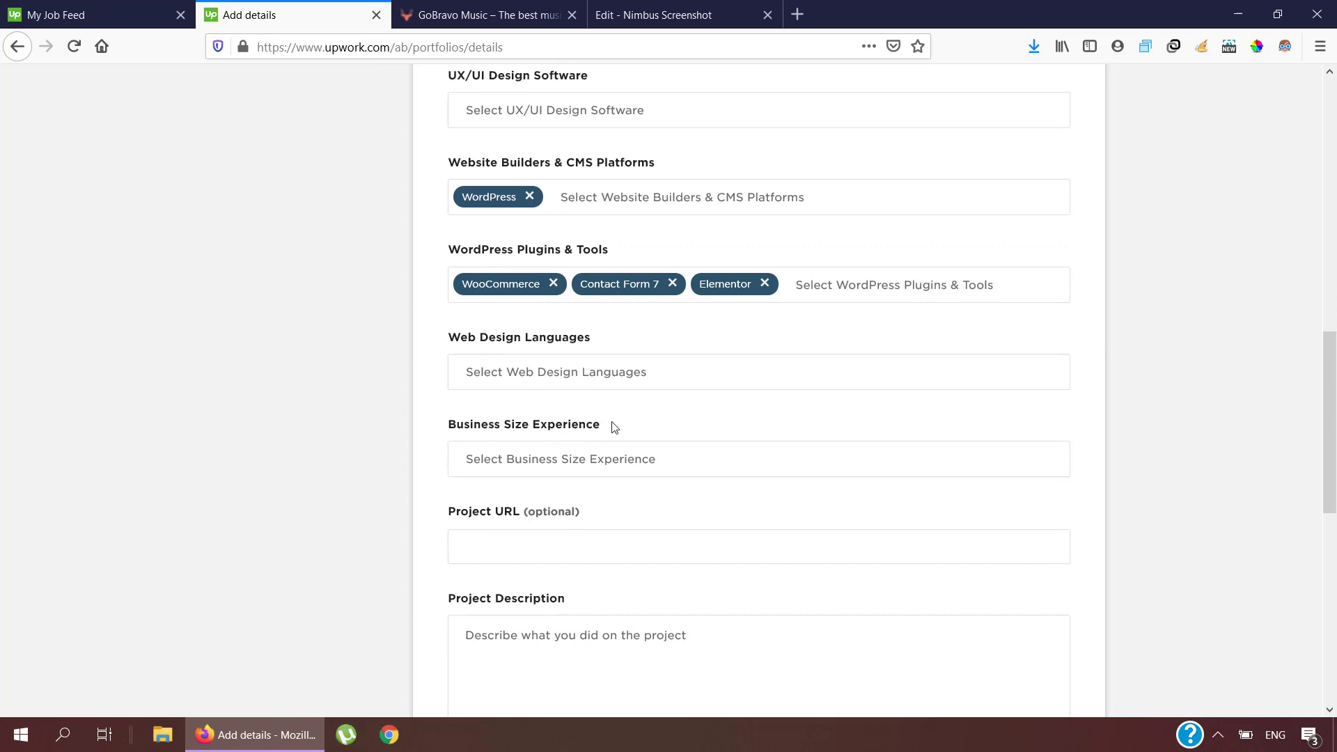
pyautogui.click(589, 457)
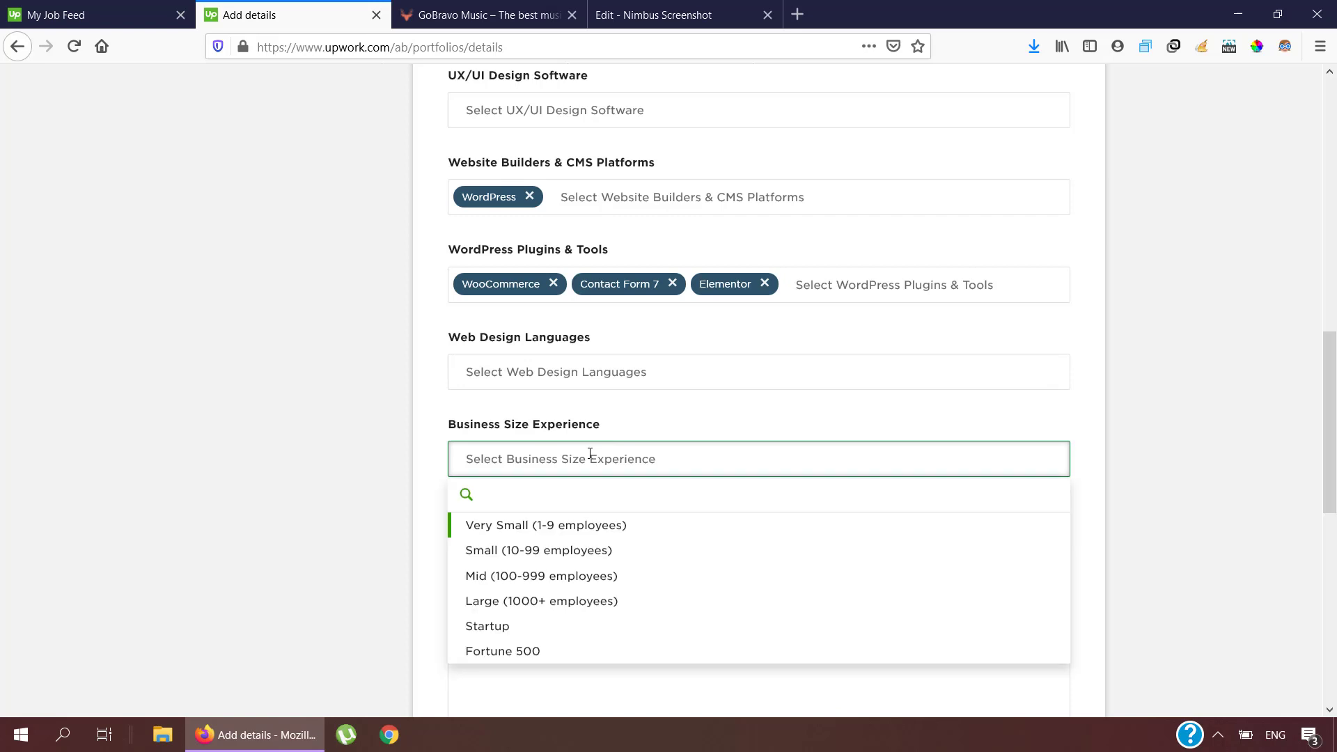
pyautogui.click(573, 528)
pyautogui.scroll(-1, 662, 473)
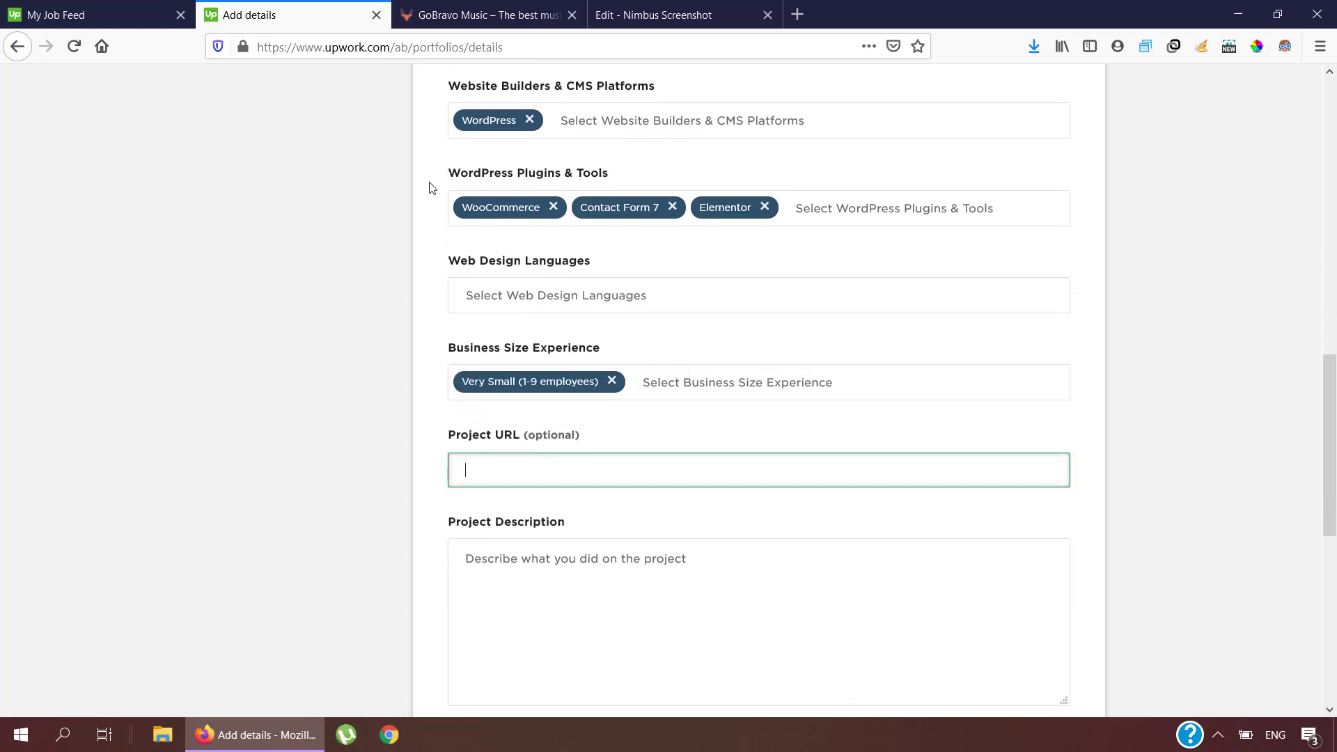
pyautogui.click(488, 14)
pyautogui.moveTo(446, 47); pyautogui.dragTo(267, 47)
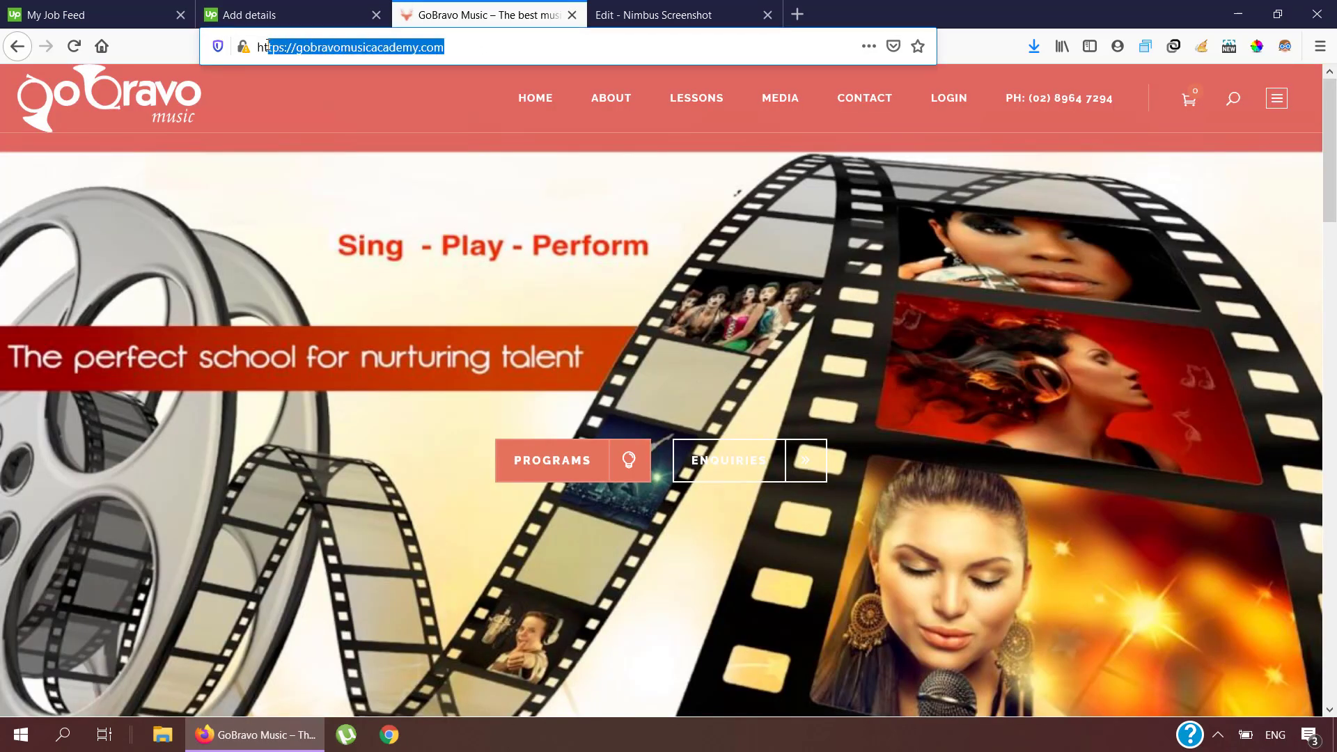
pyautogui.rightClick(292, 44)
pyautogui.click(328, 84)
pyautogui.click(334, 14)
pyautogui.rightClick(576, 475)
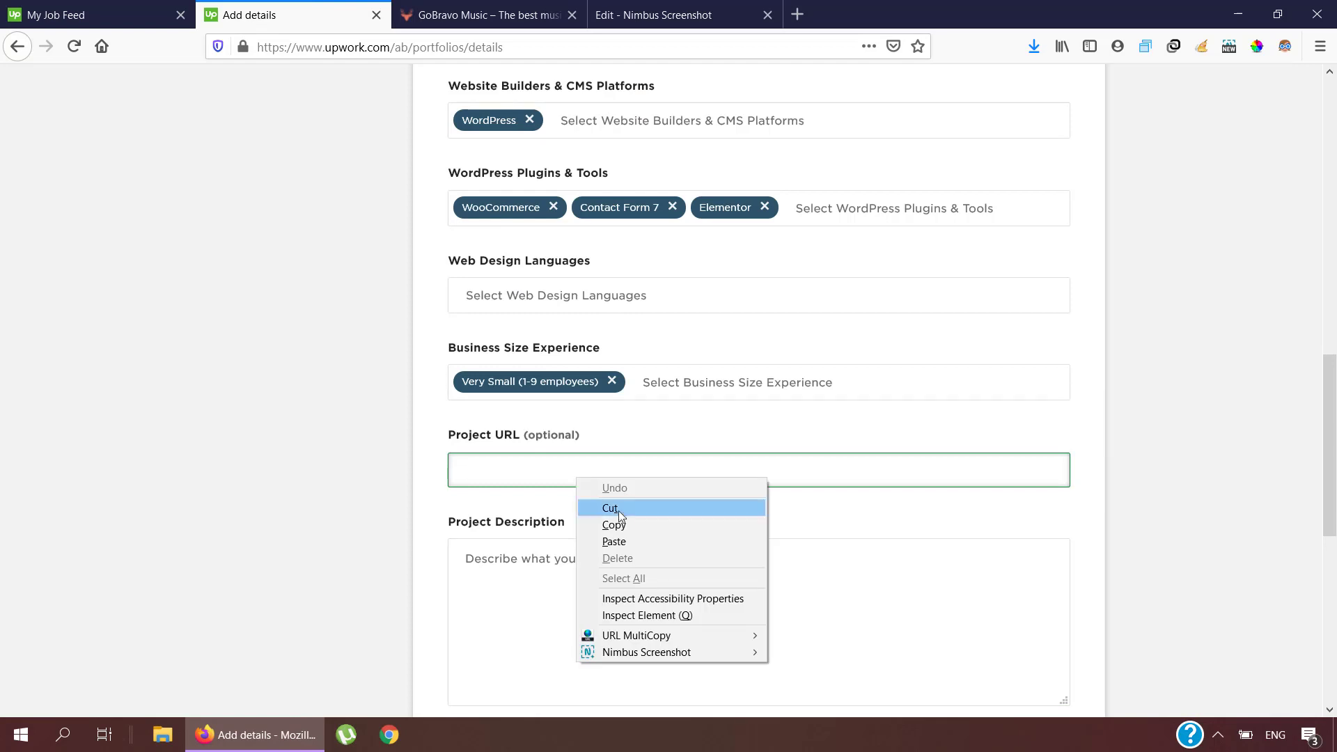
pyautogui.click(627, 541)
# Enter the project description "It is a website for a music teacher who wanted to sell the courses on Music.".
pyautogui.click(582, 612)
pyautogui.scroll(-3, 636, 627)
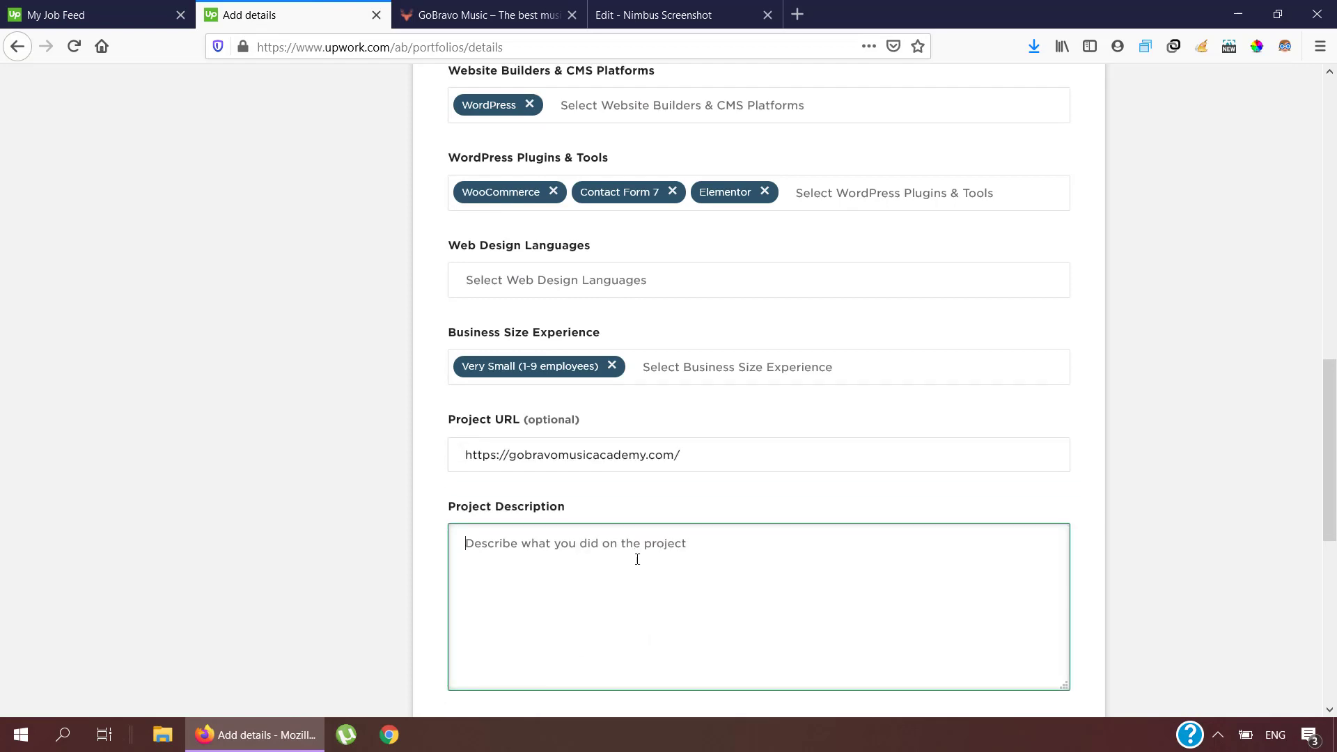
pyautogui.write('It is a website for a music teacher who wanted to')
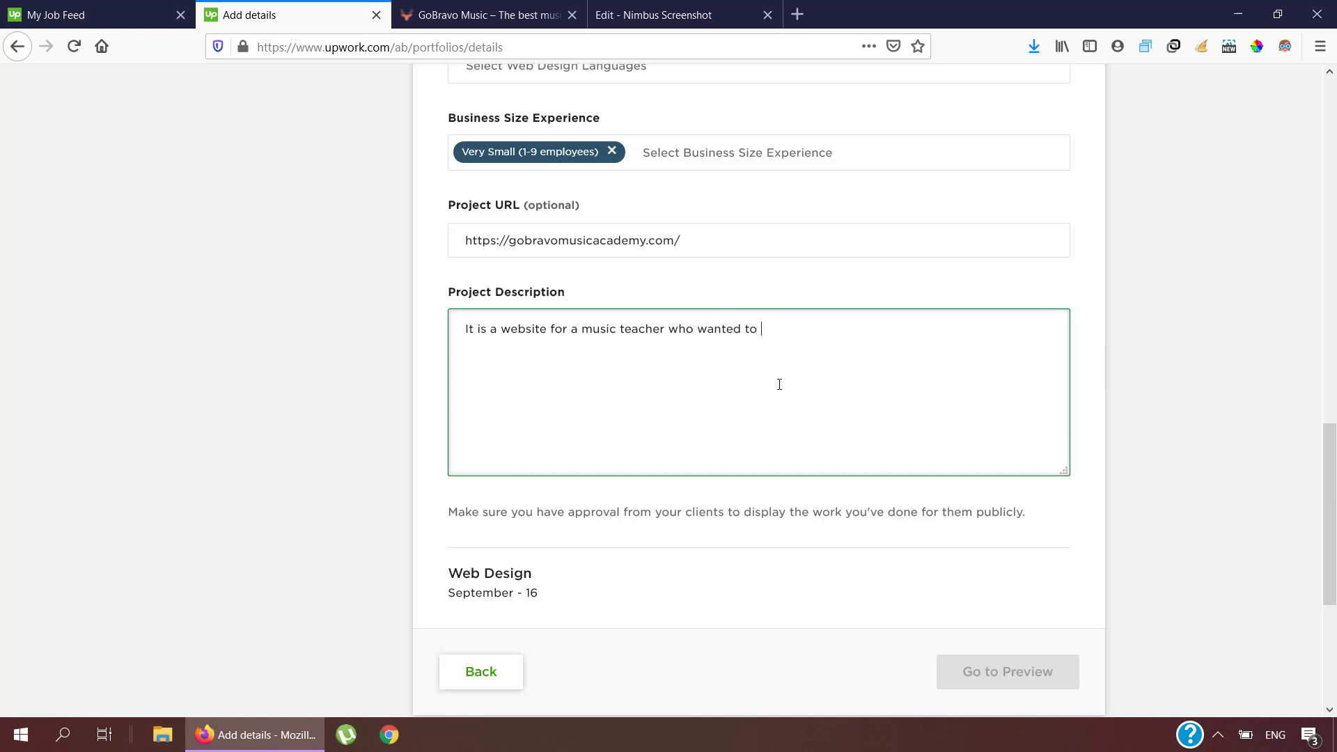
pyautogui.write('l the courses on ')
pyautogui.write('Mu')
pyautogui.scroll(1, 780, 384)
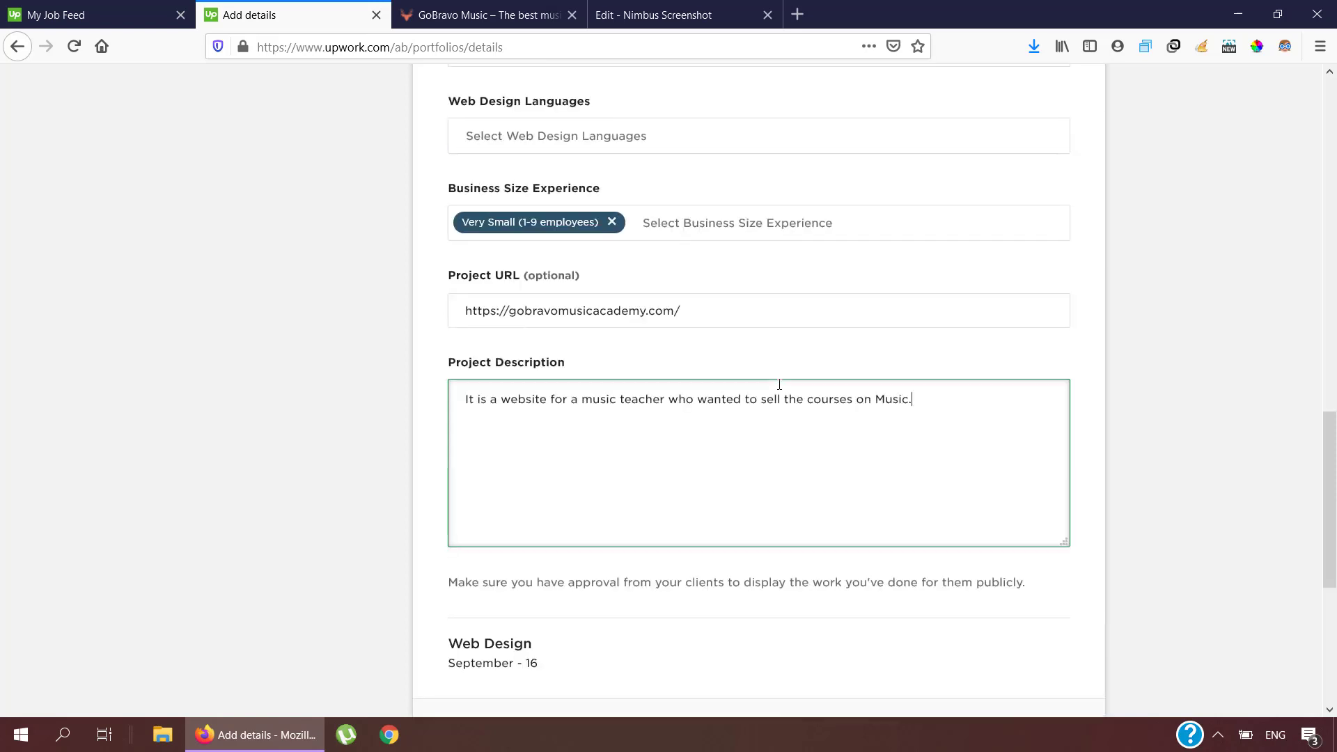
# Preview the finished portfolio project, check its details and publish it.
pyautogui.scroll(-3, 780, 384)
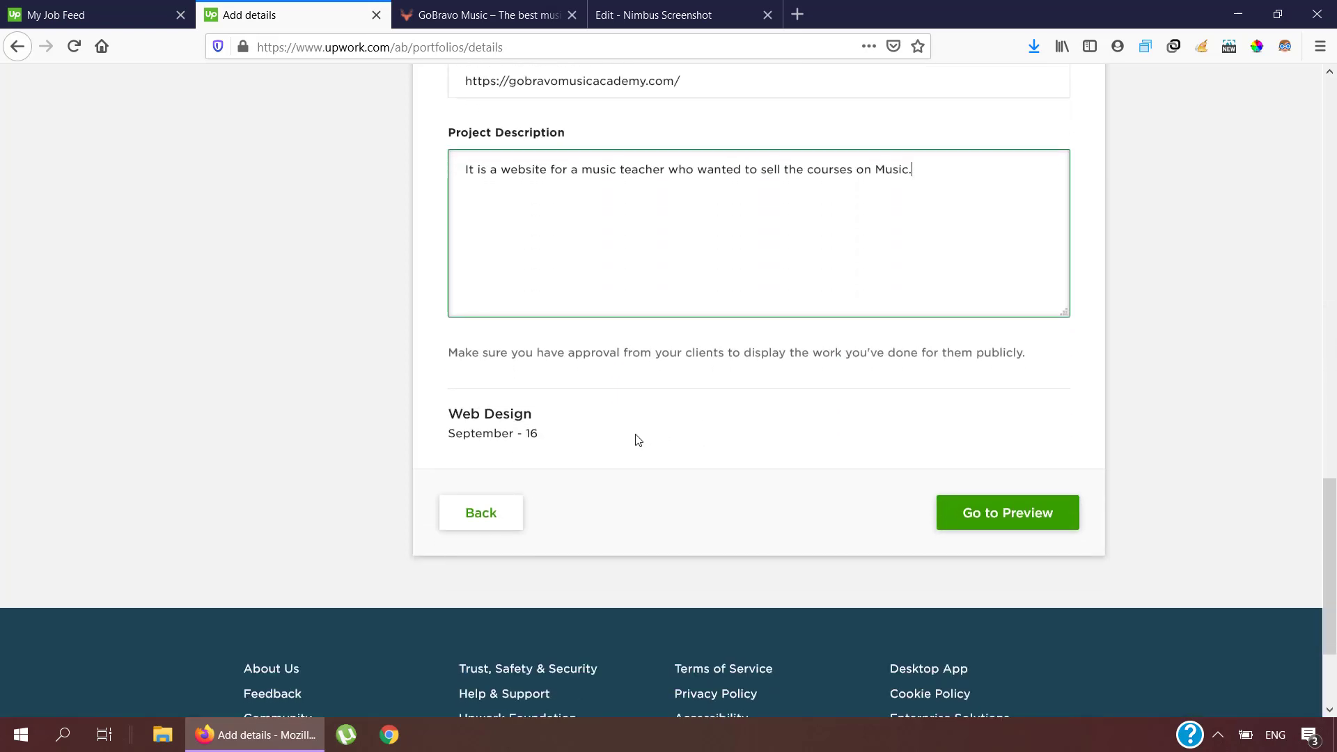
pyautogui.click(1005, 513)
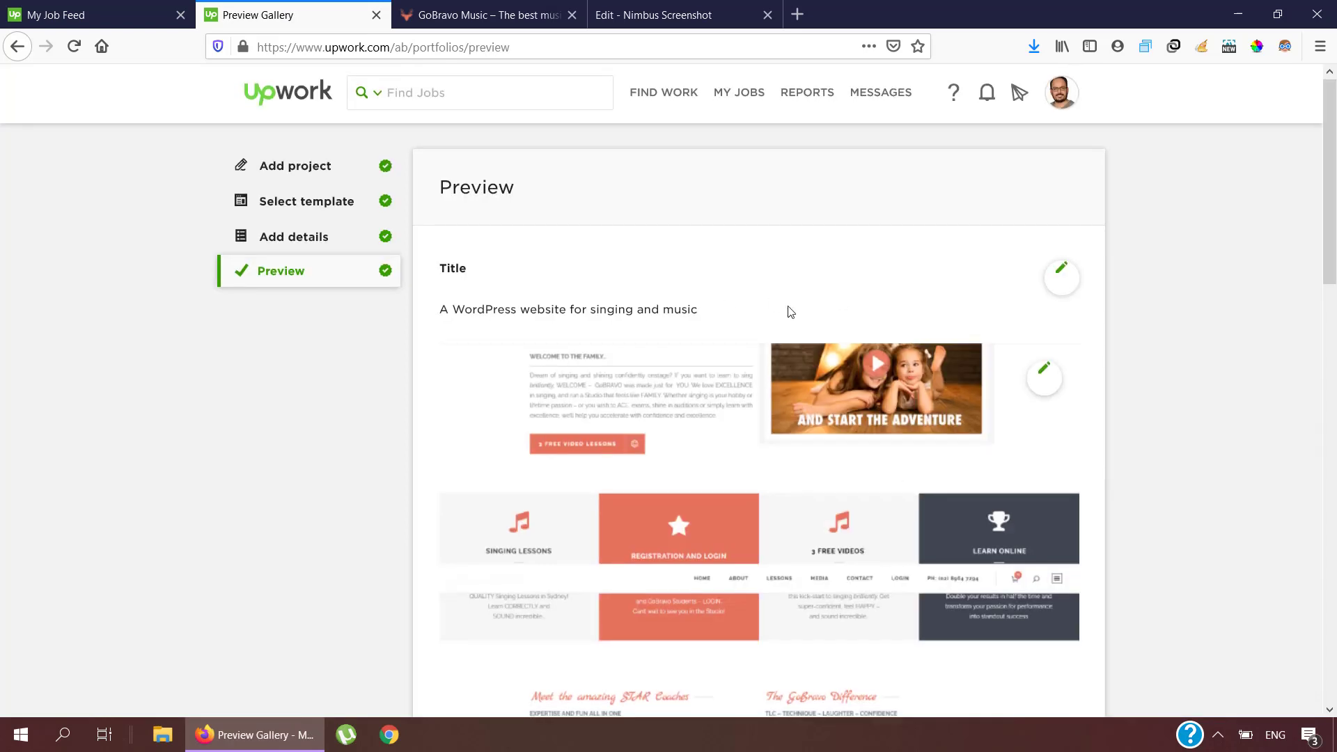
pyautogui.scroll(-10, 791, 311)
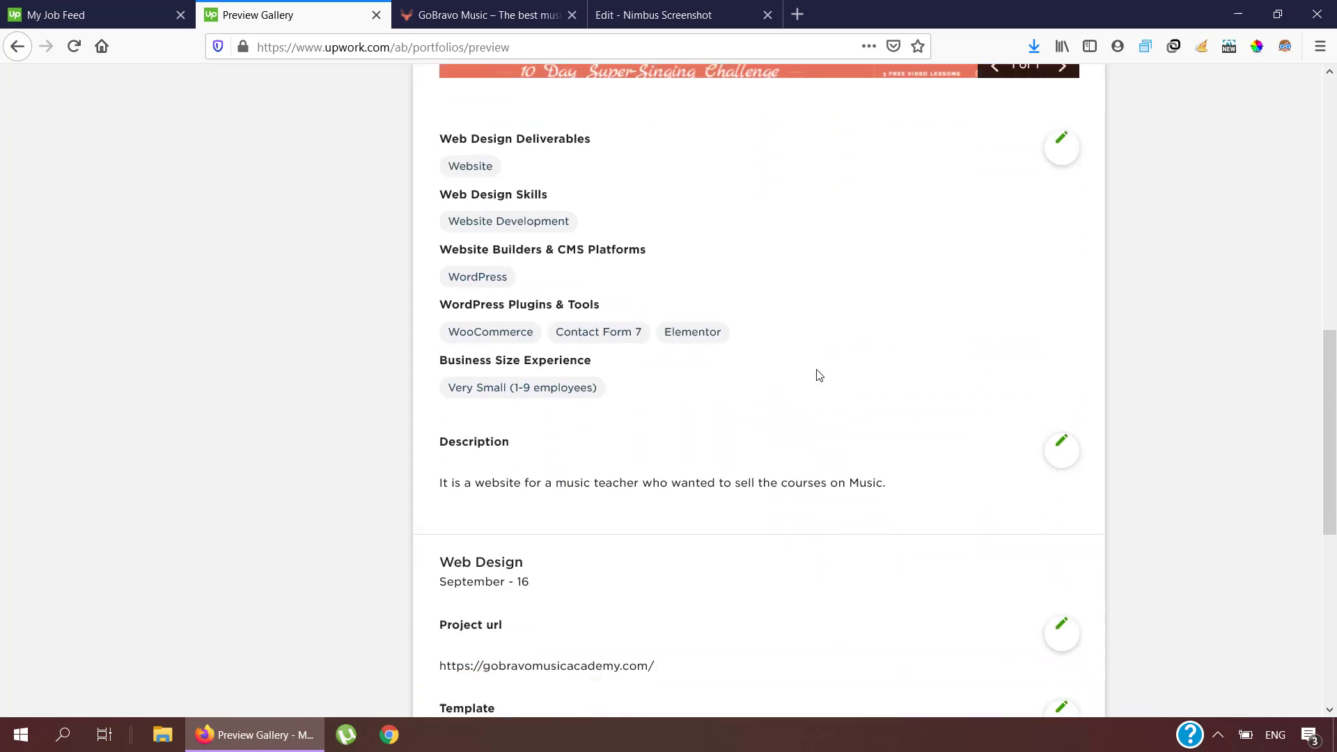
pyautogui.scroll(-5, 819, 375)
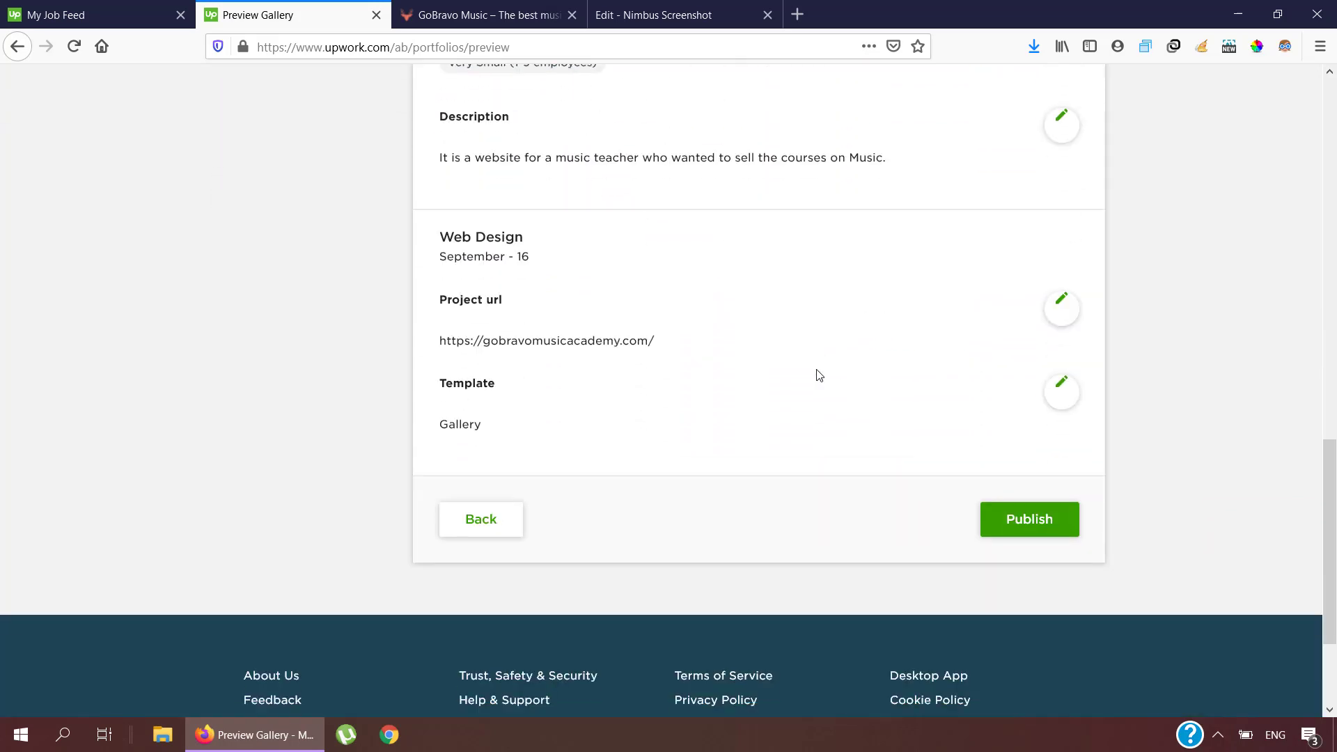
pyautogui.click(1018, 520)
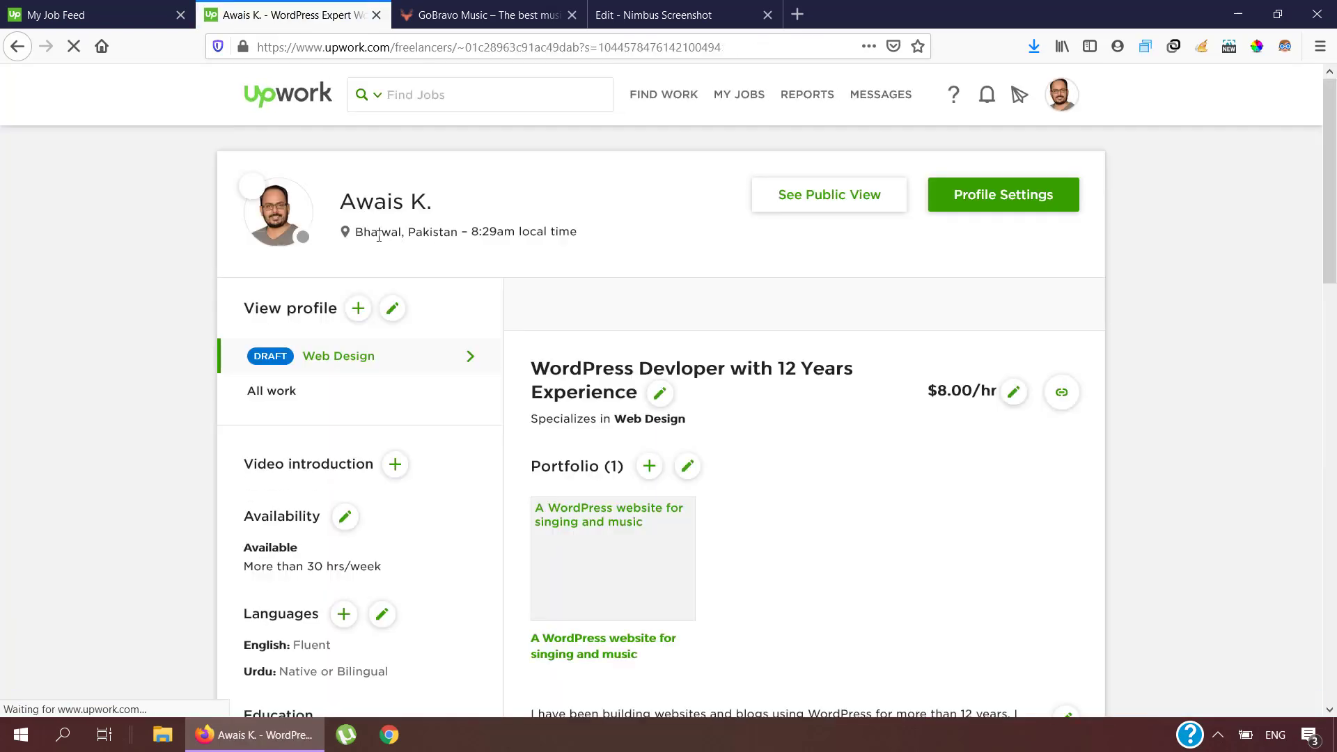
# Publish the draft Web Design specialized profile and review its portfolio, work history and skills sections.
pyautogui.scroll(-3, 718, 303)
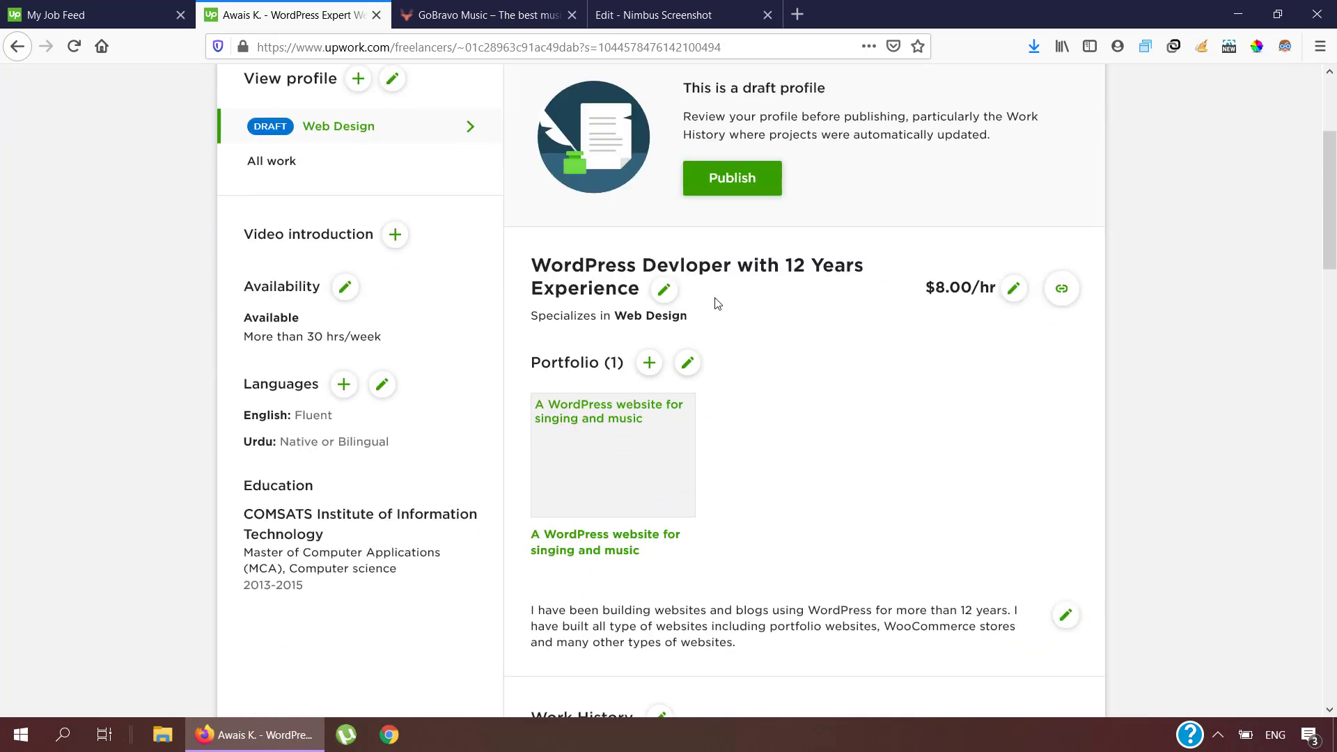
pyautogui.scroll(1, 773, 173)
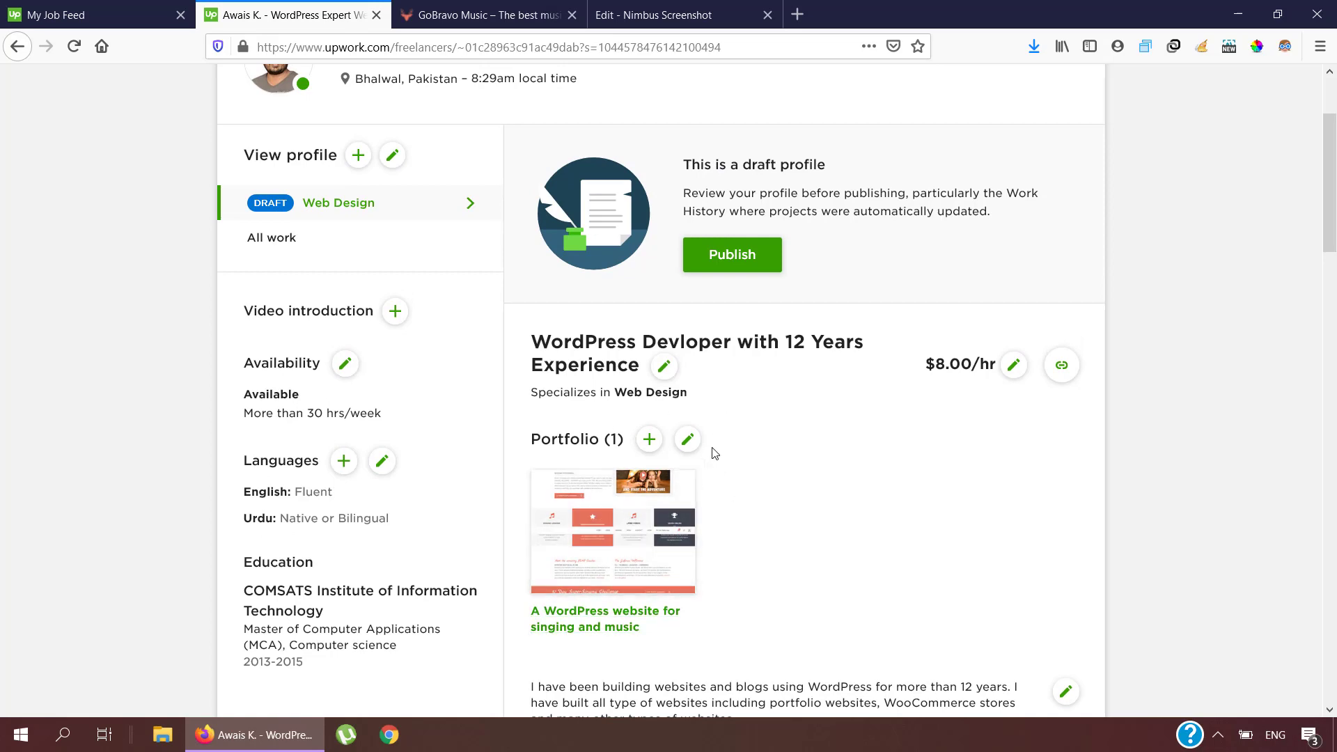
pyautogui.click(746, 259)
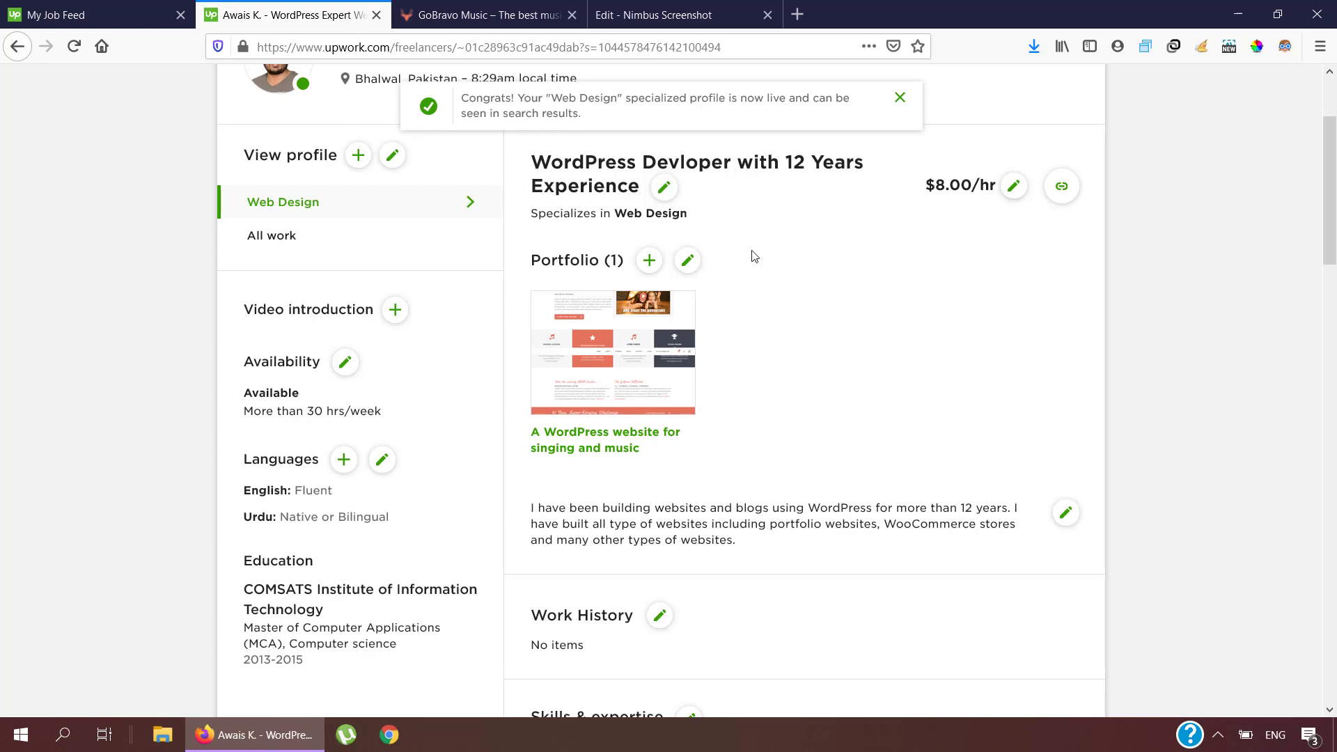
pyautogui.scroll(-8, 753, 259)
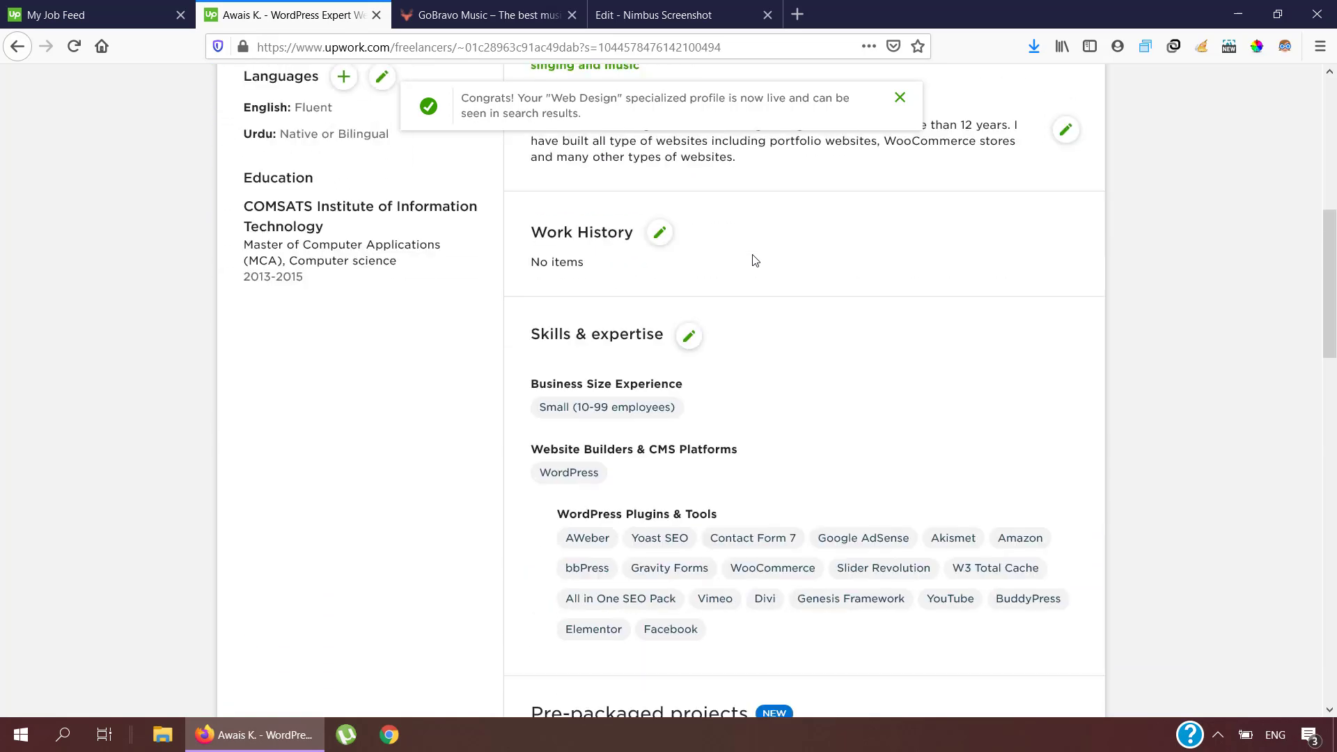
pyautogui.scroll(-3, 753, 259)
pyautogui.scroll(12, 753, 259)
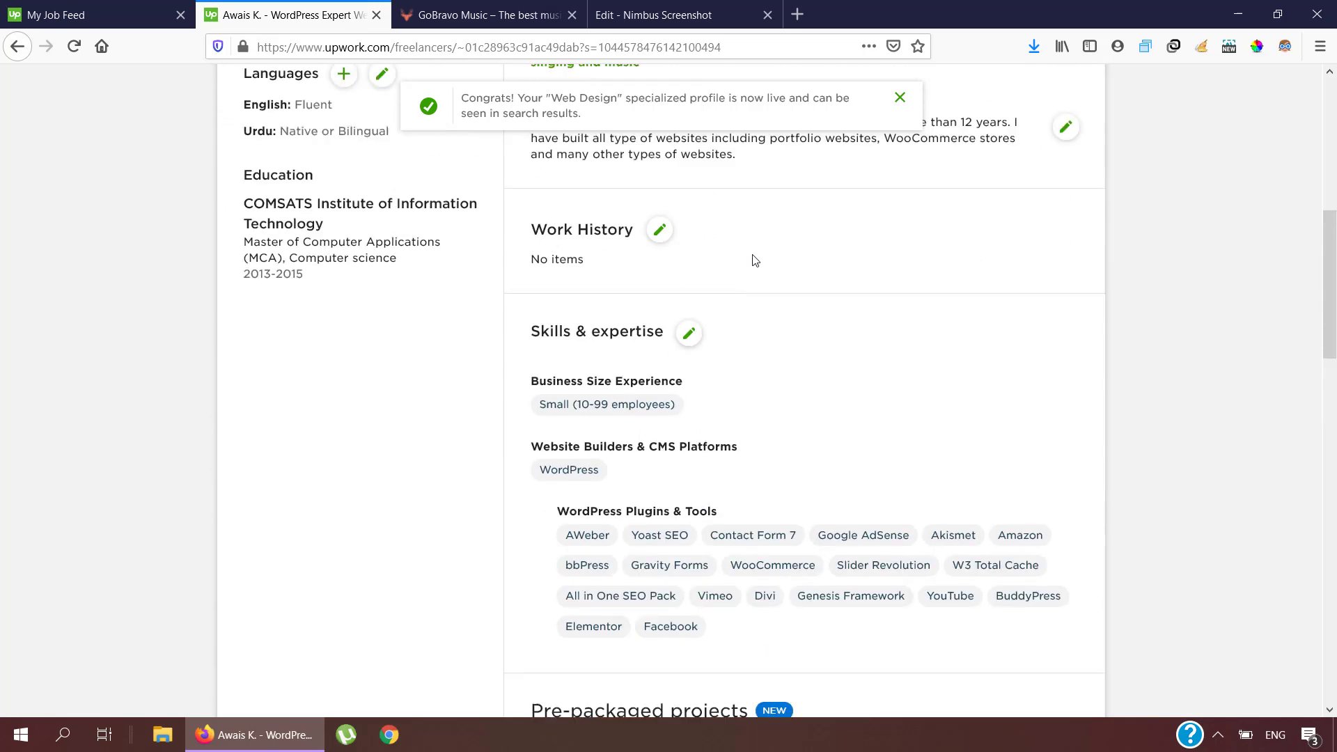
pyautogui.scroll(2, 755, 260)
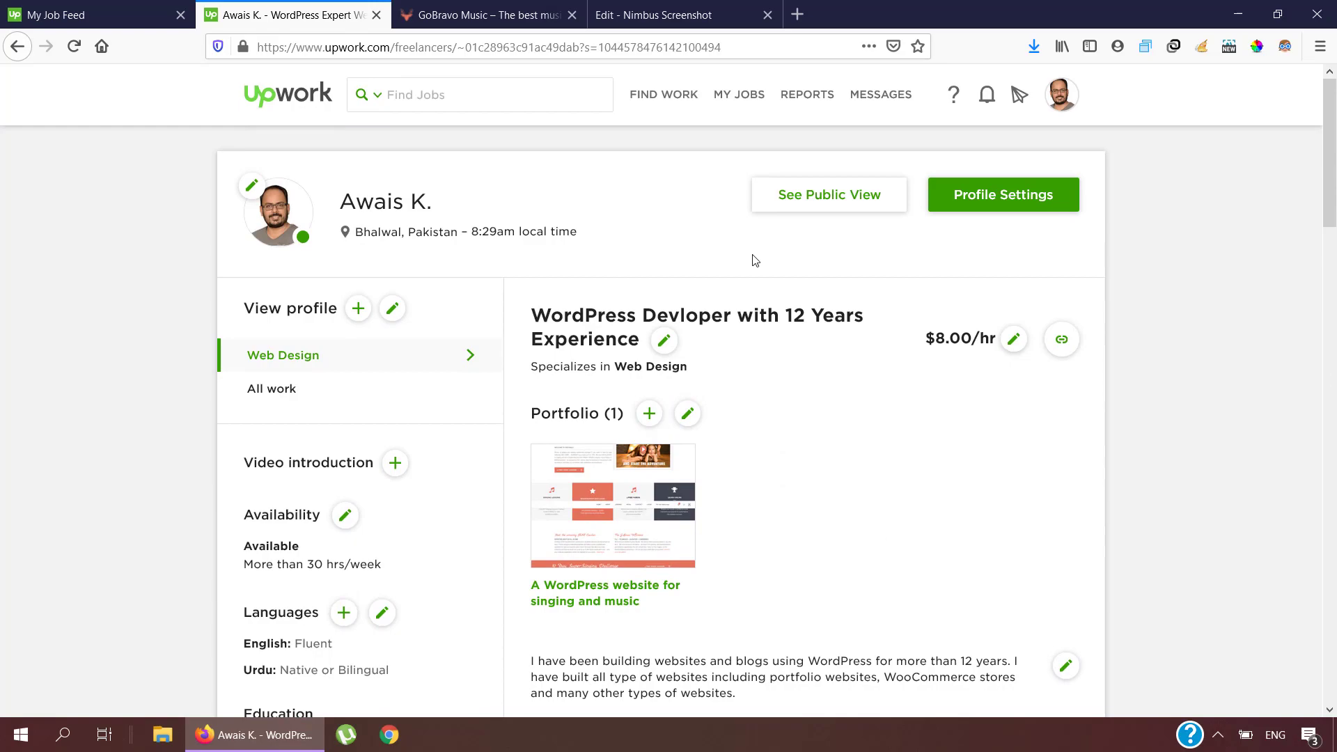